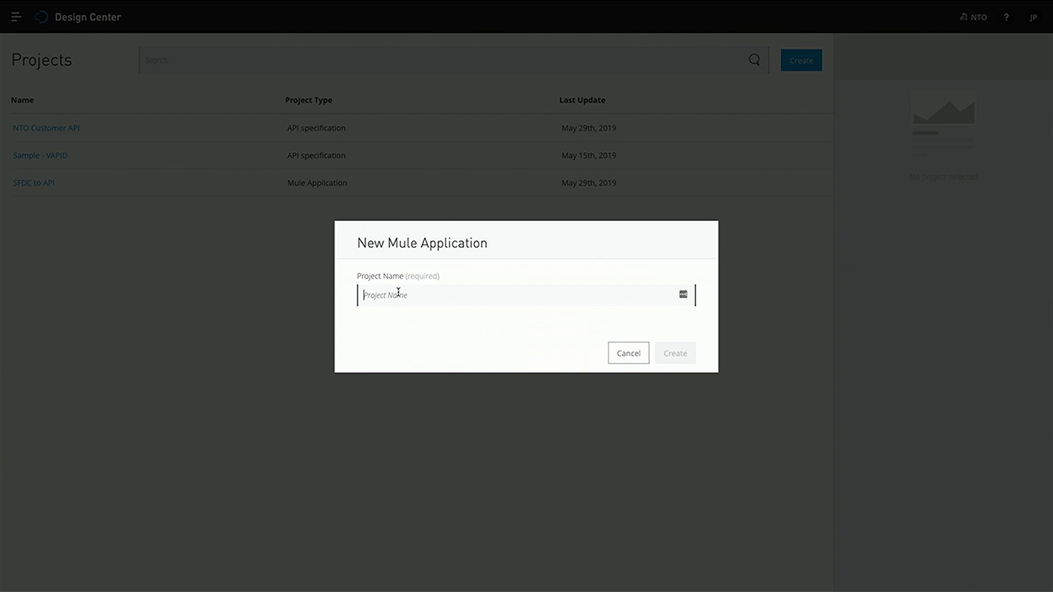
Create a new Mule application named 'Salesforce to API Sync'
{"action": "type", "text": "salesforce to "}
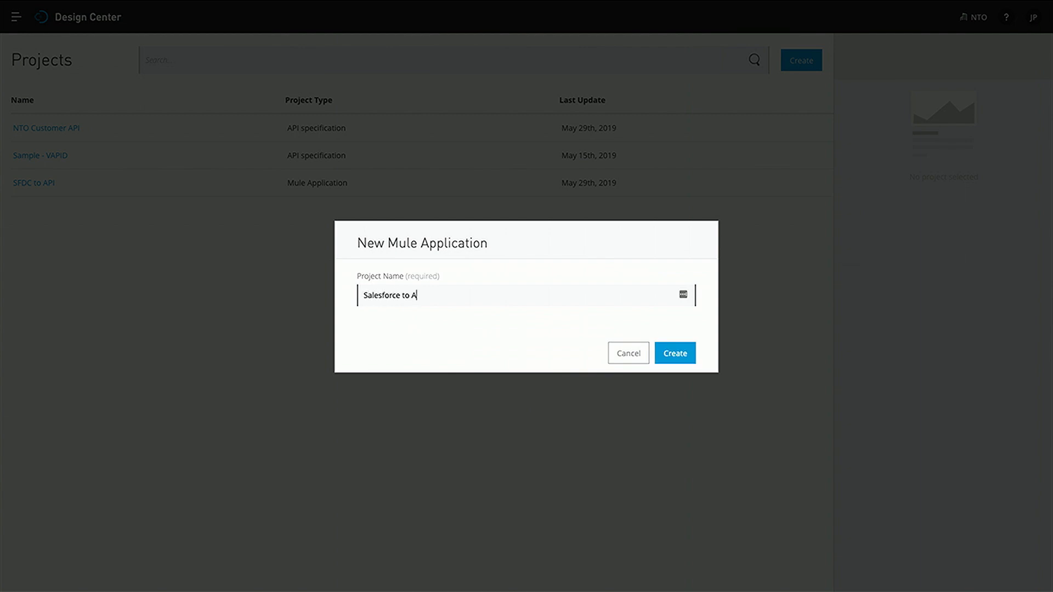
{"action": "type", "text": "API Sync"}
{"action": "left_click", "coordinate": [683, 354]}
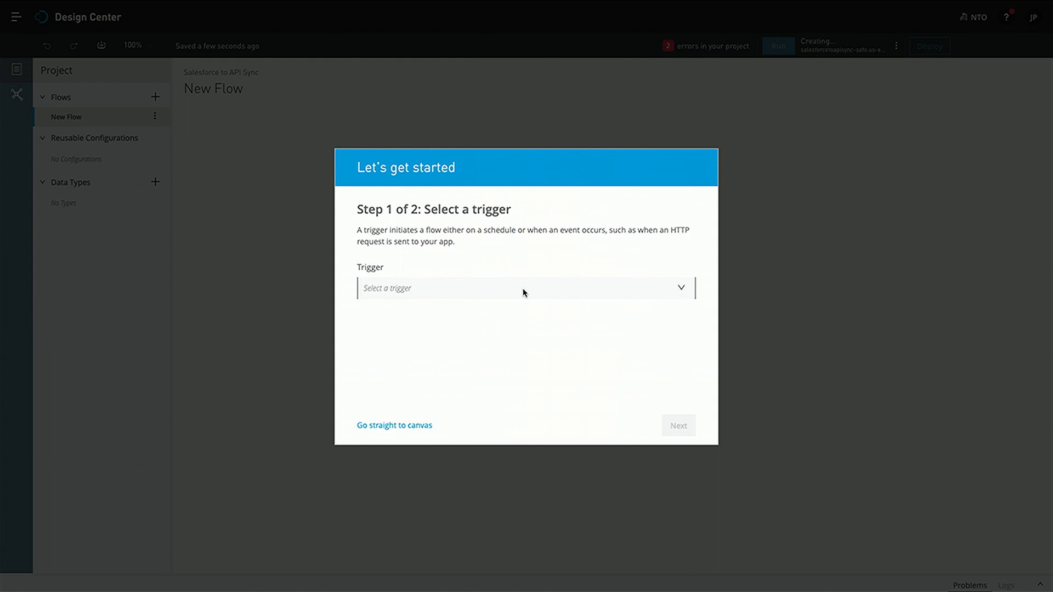
Set the flow's trigger to Salesforce Connector with the On New Object operation
{"action": "left_click", "coordinate": [523, 292]}
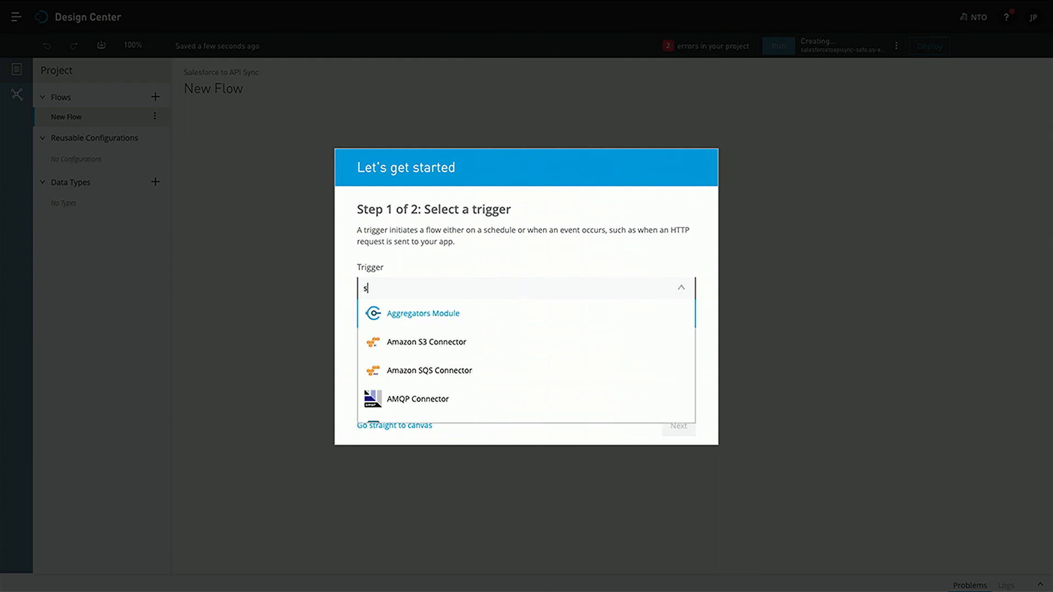
{"action": "type", "text": "sar"}
{"action": "key", "text": "BackSpace"}
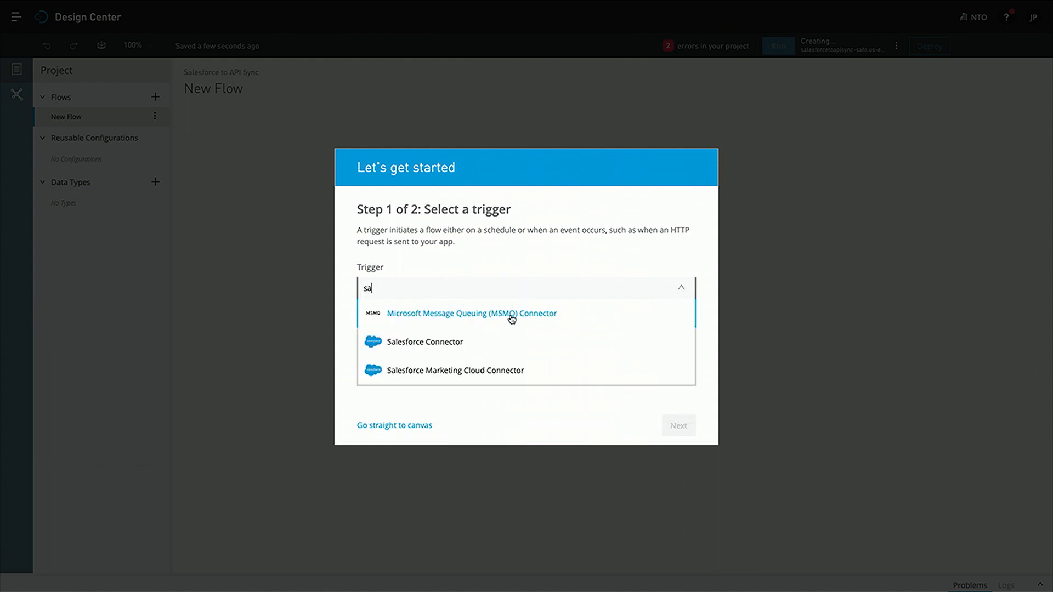
{"action": "left_click", "coordinate": [493, 340]}
{"action": "left_click", "coordinate": [483, 343]}
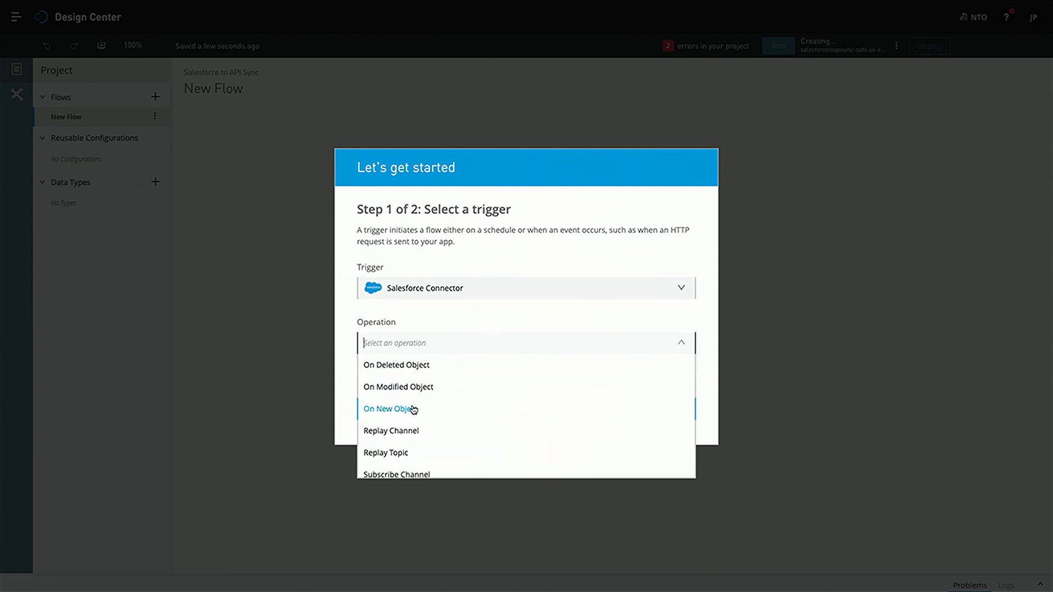
{"action": "left_click", "coordinate": [414, 409]}
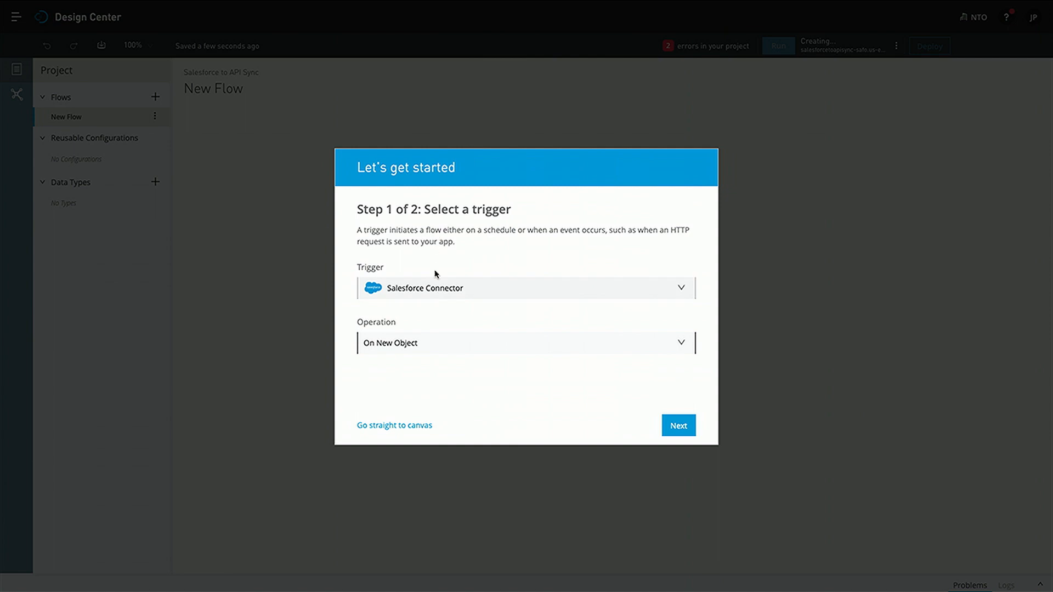
Target NTO Customer API's Create Customer operation and finish creating the flow
{"action": "left_click", "coordinate": [679, 426]}
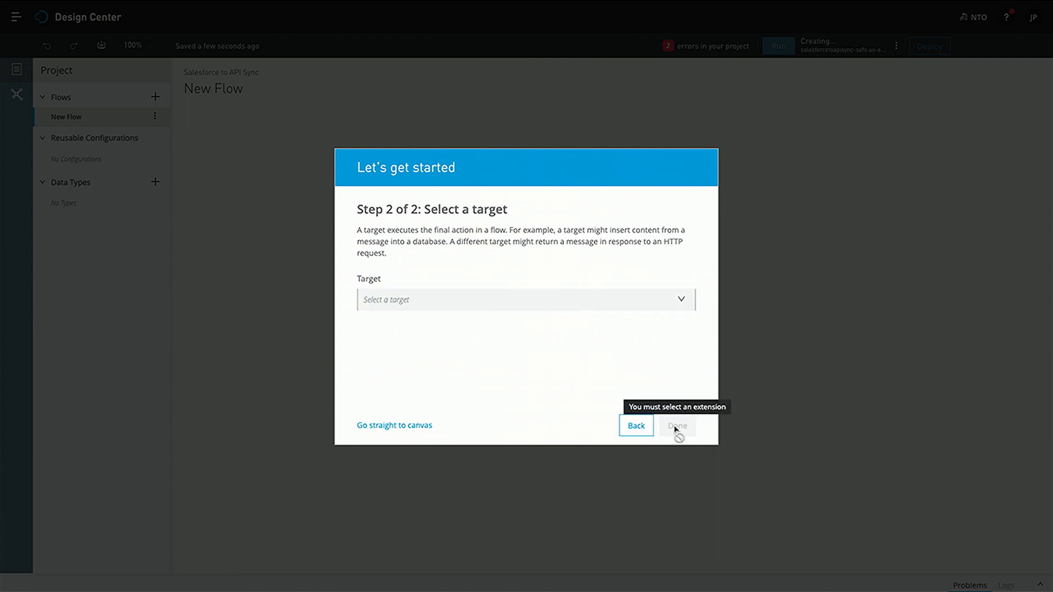
{"action": "left_click", "coordinate": [501, 304]}
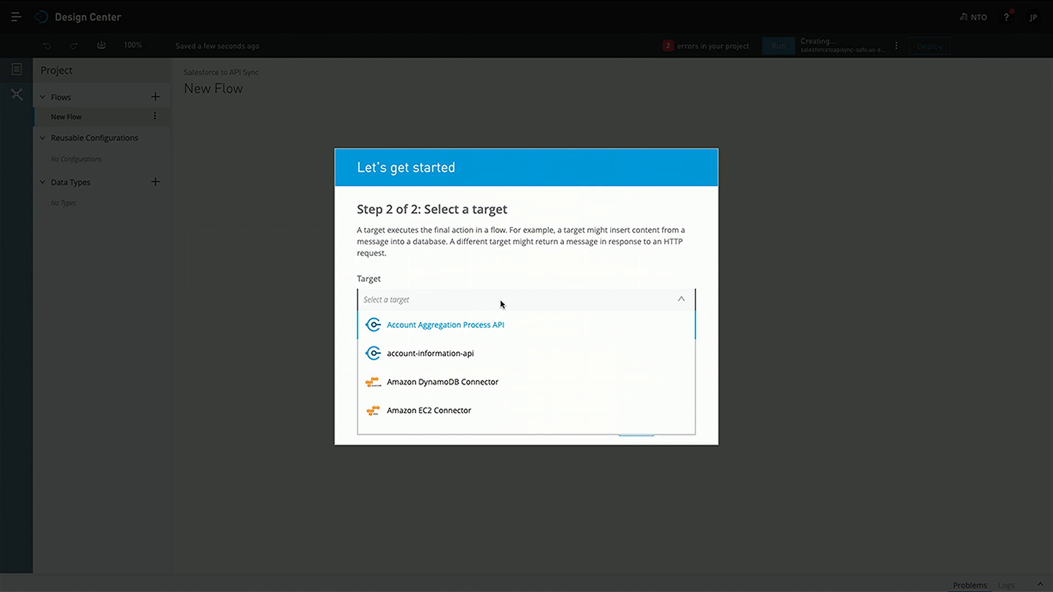
{"action": "type", "text": "nto"}
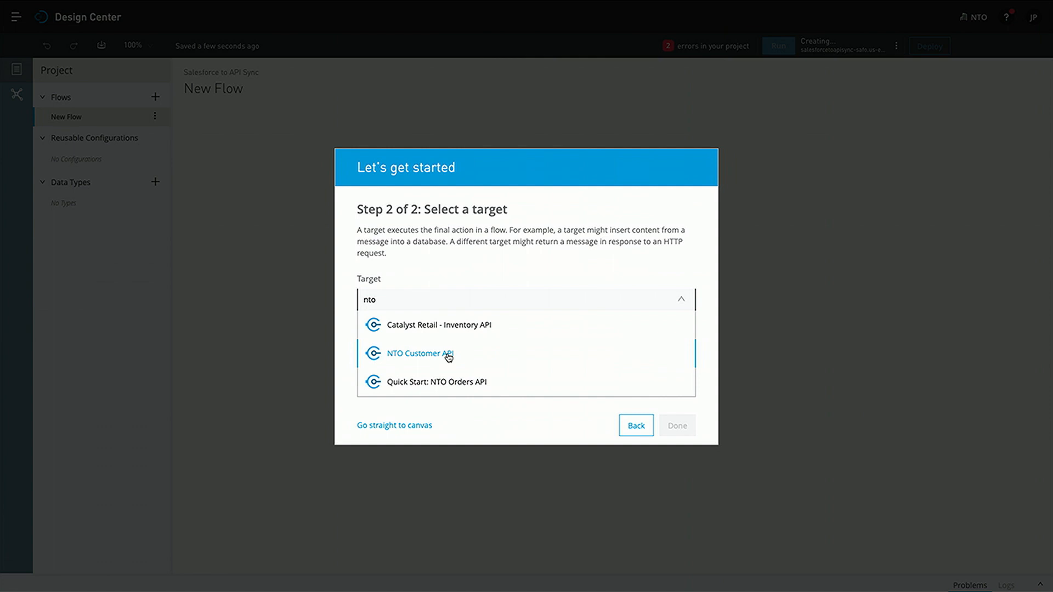
{"action": "left_click", "coordinate": [449, 358]}
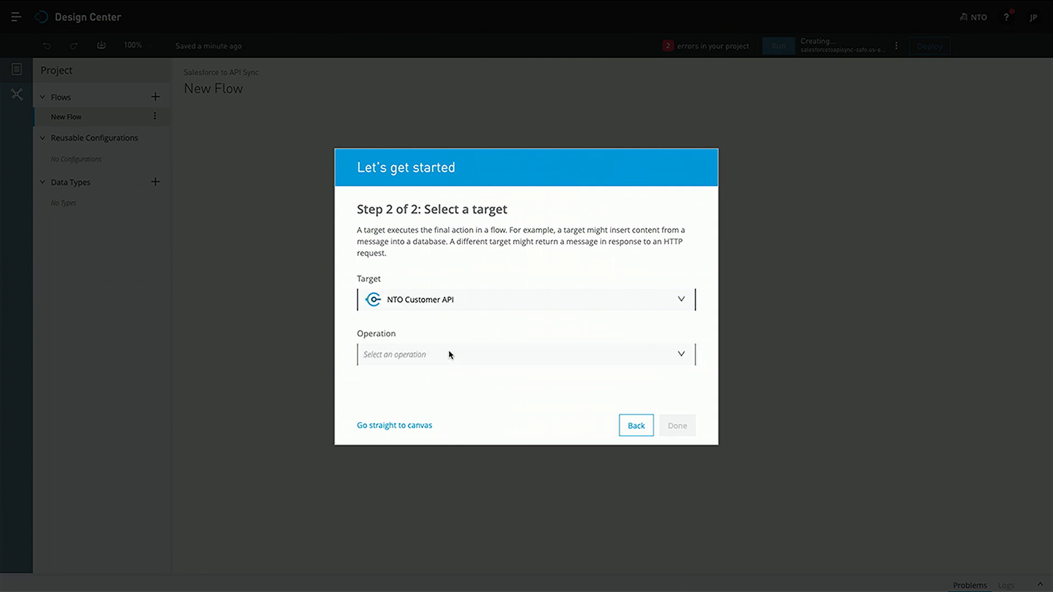
{"action": "left_click", "coordinate": [449, 355]}
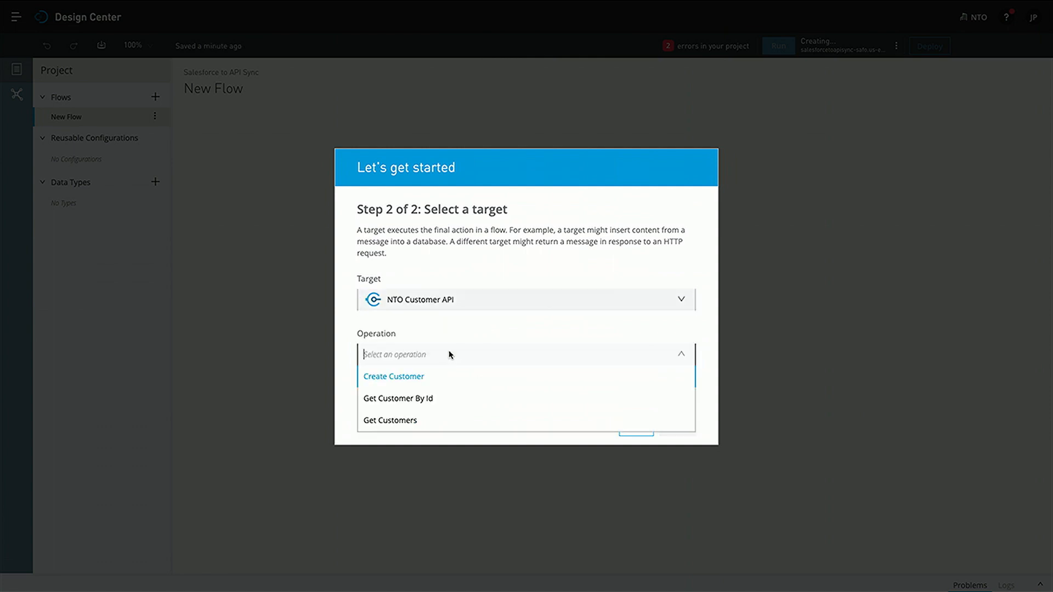
{"action": "left_click", "coordinate": [422, 375]}
{"action": "left_click", "coordinate": [688, 421]}
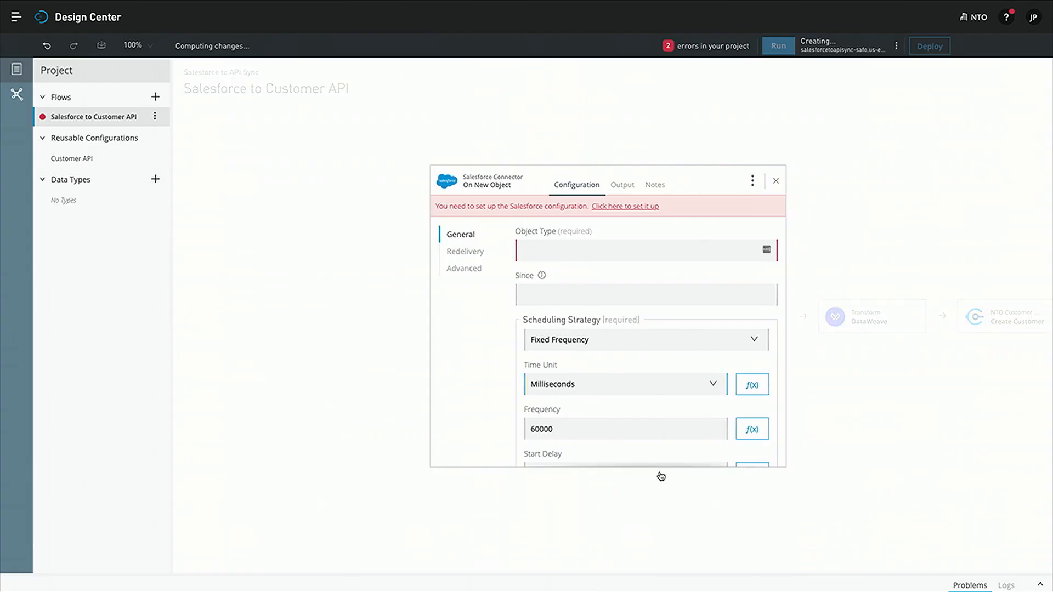
{"action": "left_click", "coordinate": [777, 182]}
{"action": "left_click_drag", "start_coordinate": [770, 228], "coordinate": [710, 231]}
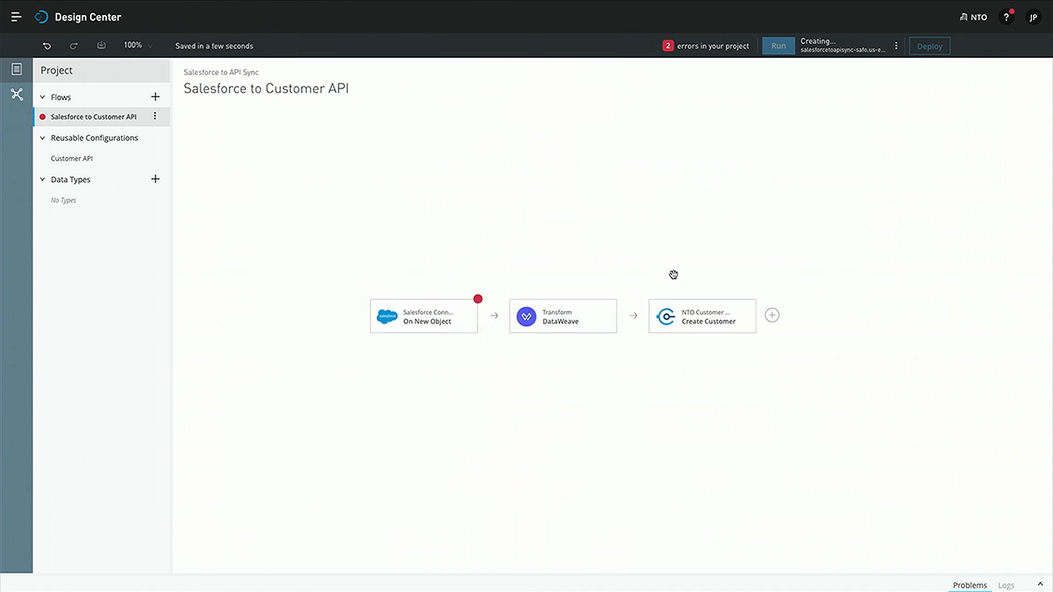
{"action": "left_click", "coordinate": [435, 325]}
{"action": "left_click", "coordinate": [618, 207]}
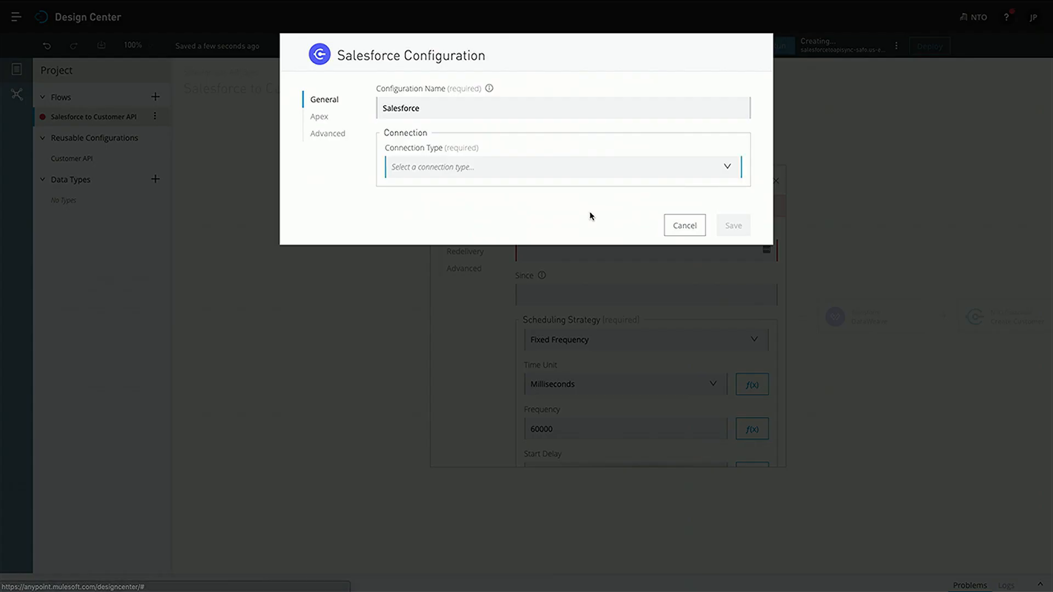
{"action": "left_click", "coordinate": [505, 167]}
{"action": "left_click", "coordinate": [500, 189]}
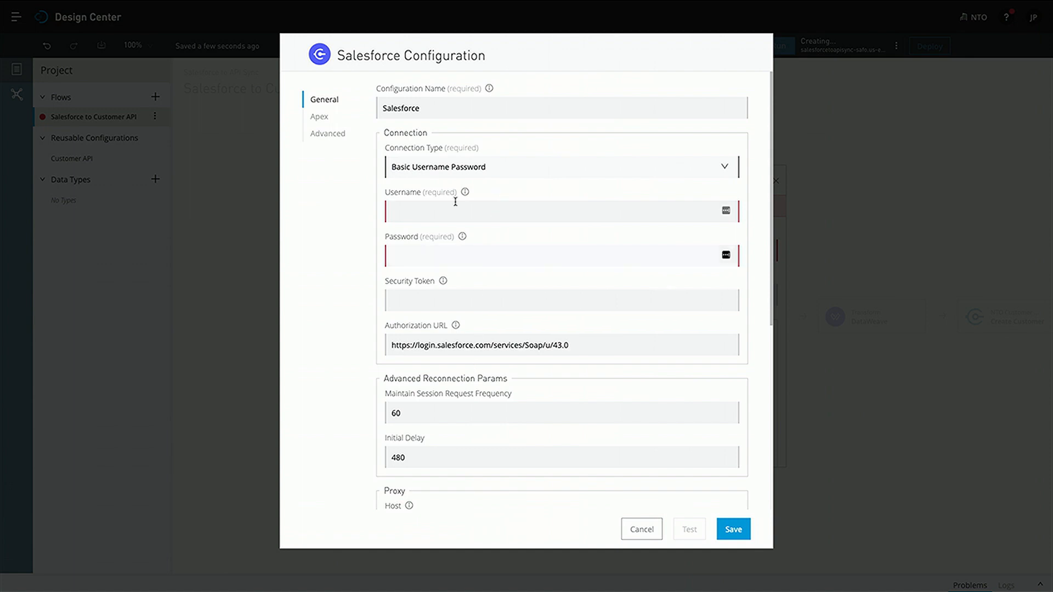
{"action": "key", "text": "Escape"}
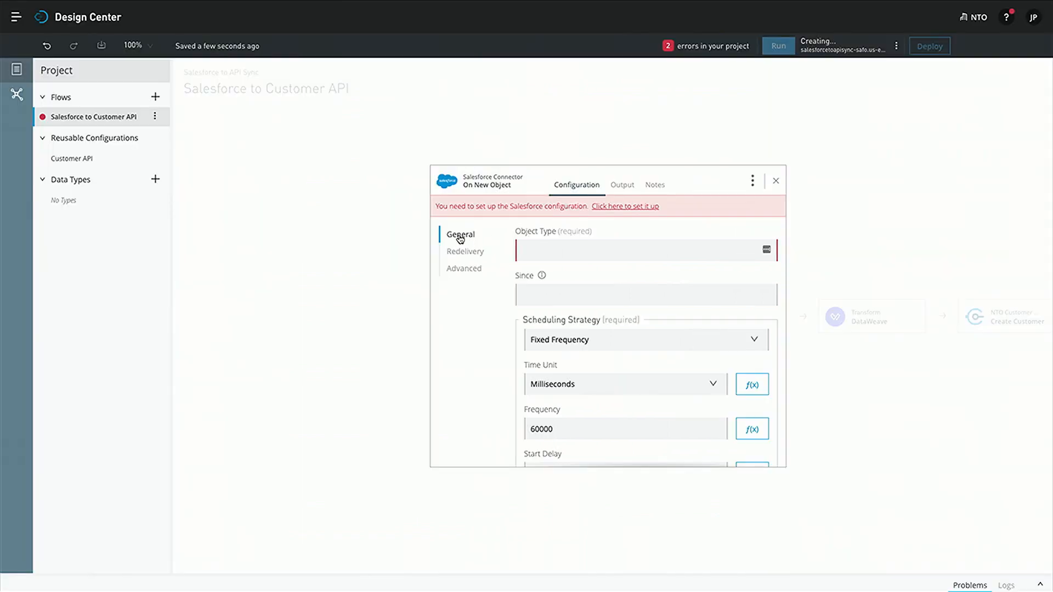
Return to the SFDC to API project and reload its page
{"action": "left_click", "coordinate": [82, 13]}
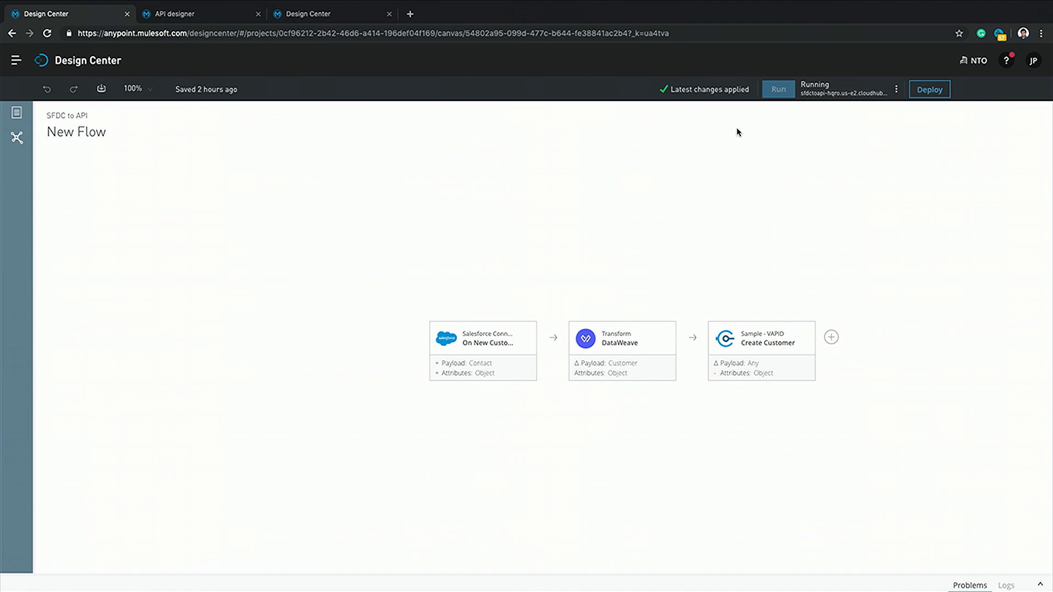
{"action": "key", "text": "super+r"}
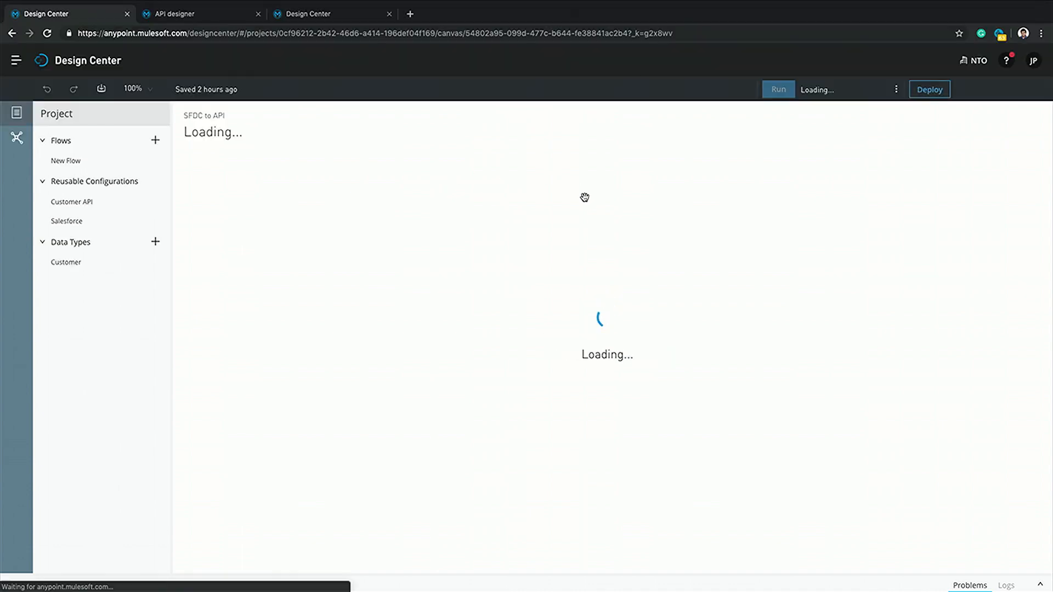
{"action": "left_click", "coordinate": [16, 113]}
Test the Salesforce trigger's connection successfully and save it
{"action": "left_click", "coordinate": [494, 326]}
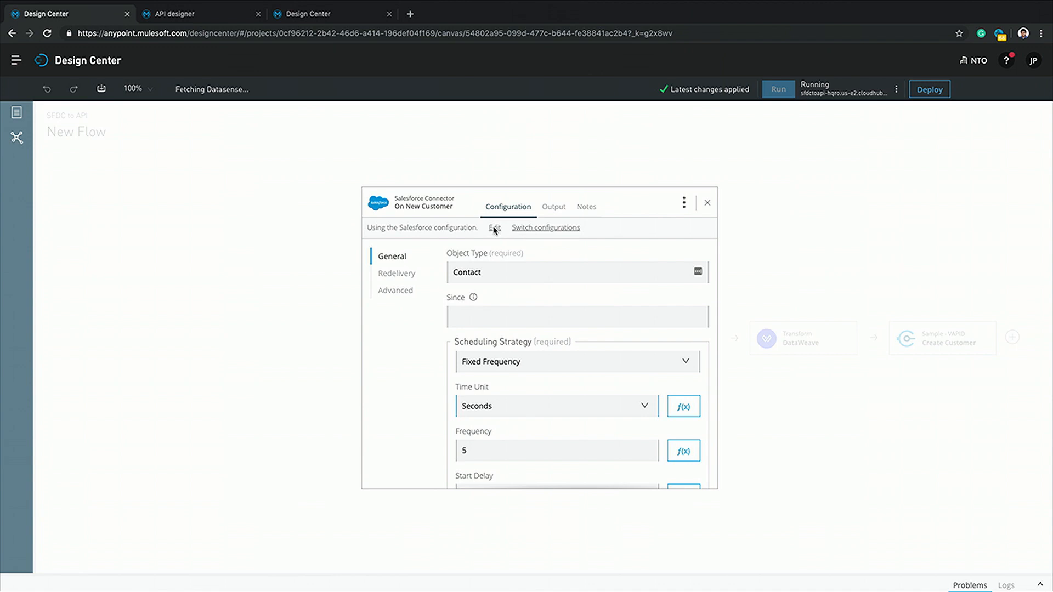
{"action": "left_click", "coordinate": [495, 228]}
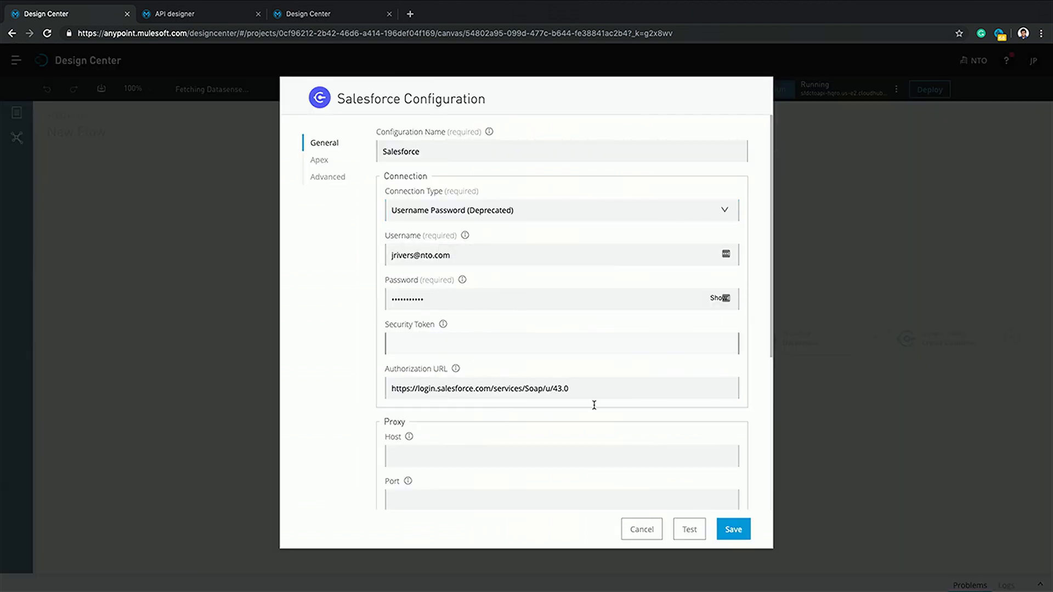
{"action": "left_click", "coordinate": [691, 532]}
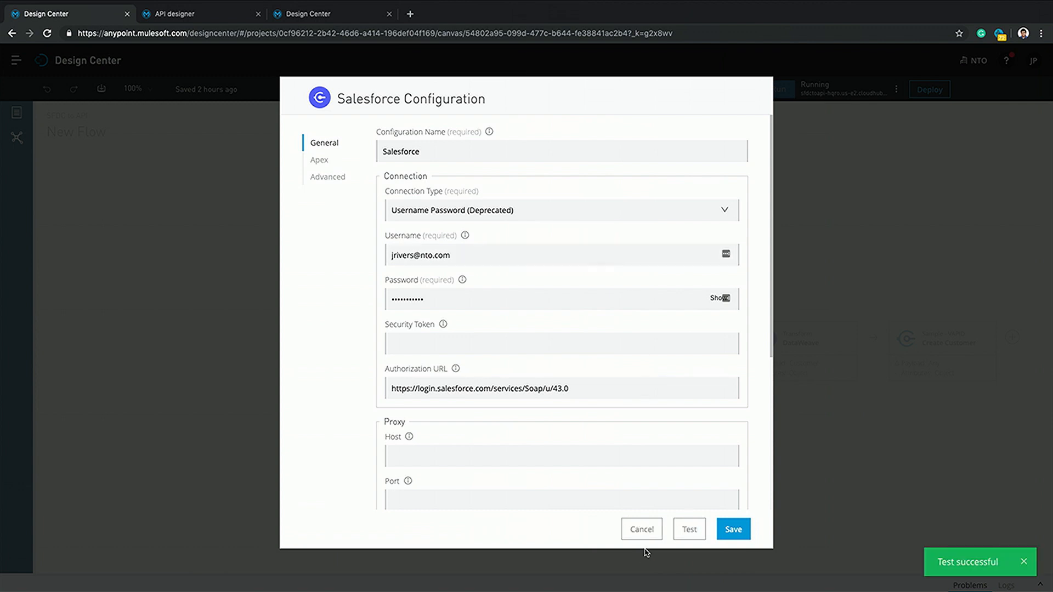
{"action": "left_click", "coordinate": [734, 529]}
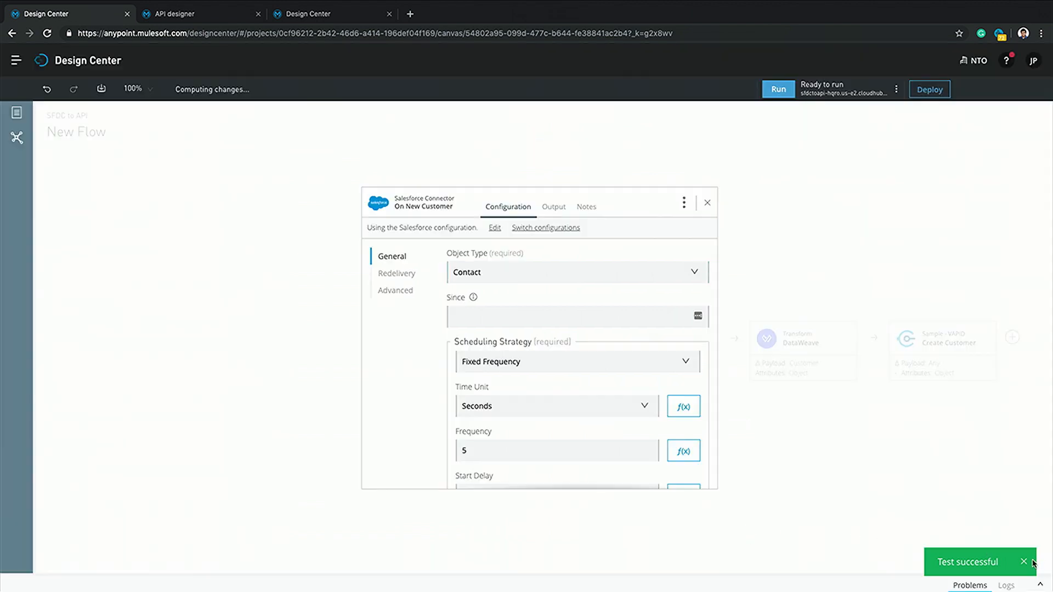
{"action": "left_click", "coordinate": [896, 472]}
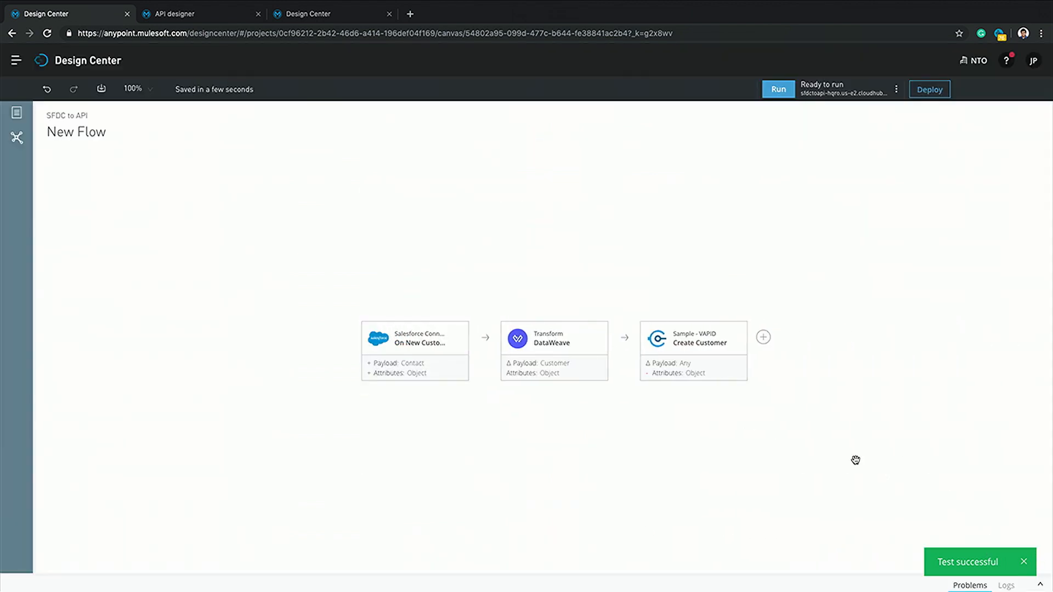
{"action": "left_click", "coordinate": [411, 318]}
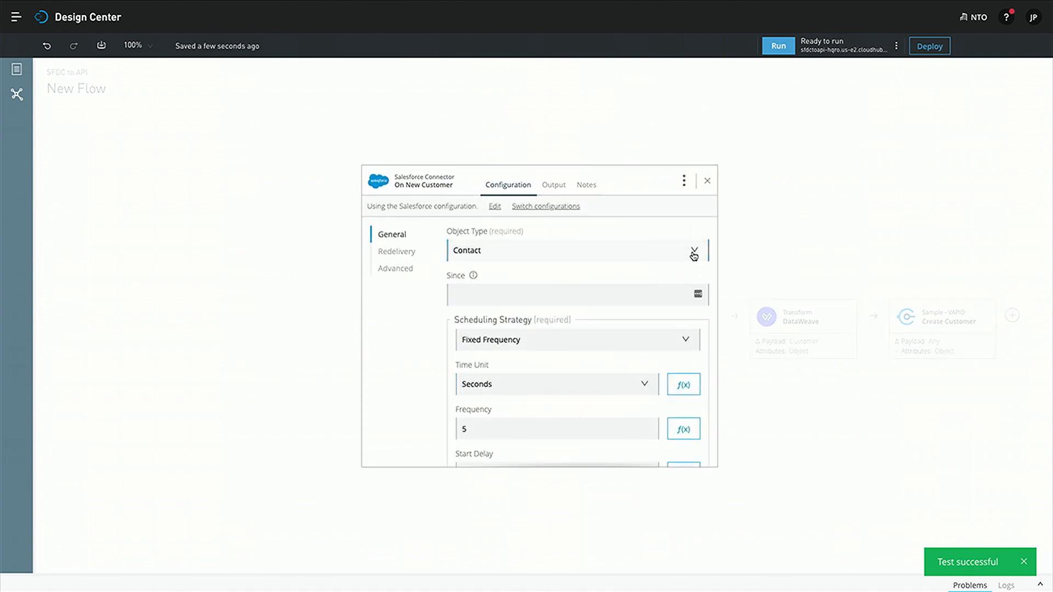
{"action": "left_click", "coordinate": [694, 253]}
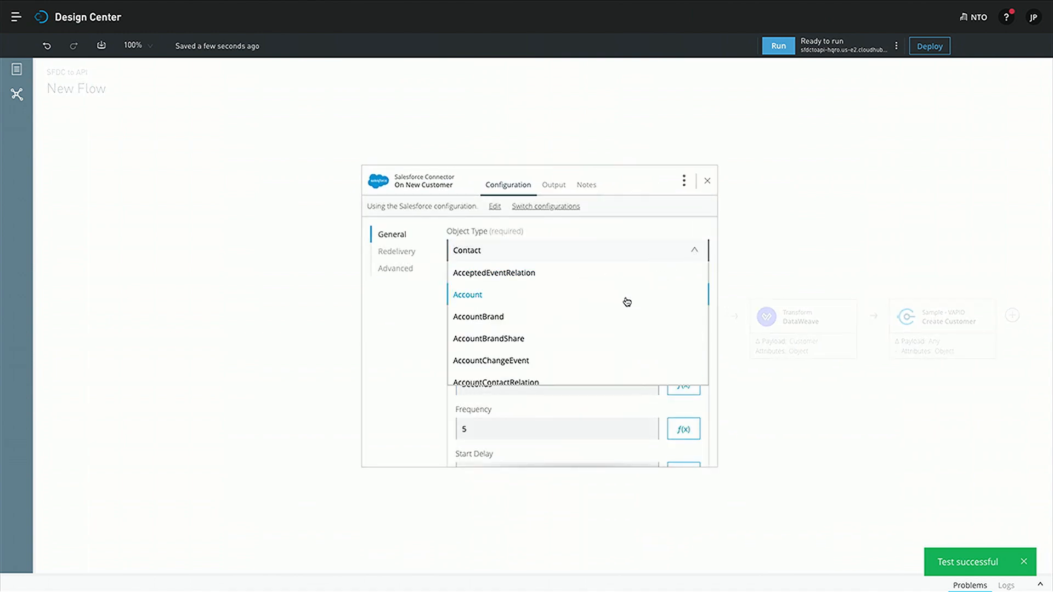
{"action": "scroll", "coordinate": [627, 302], "scroll_direction": "down", "scroll_amount": 4}
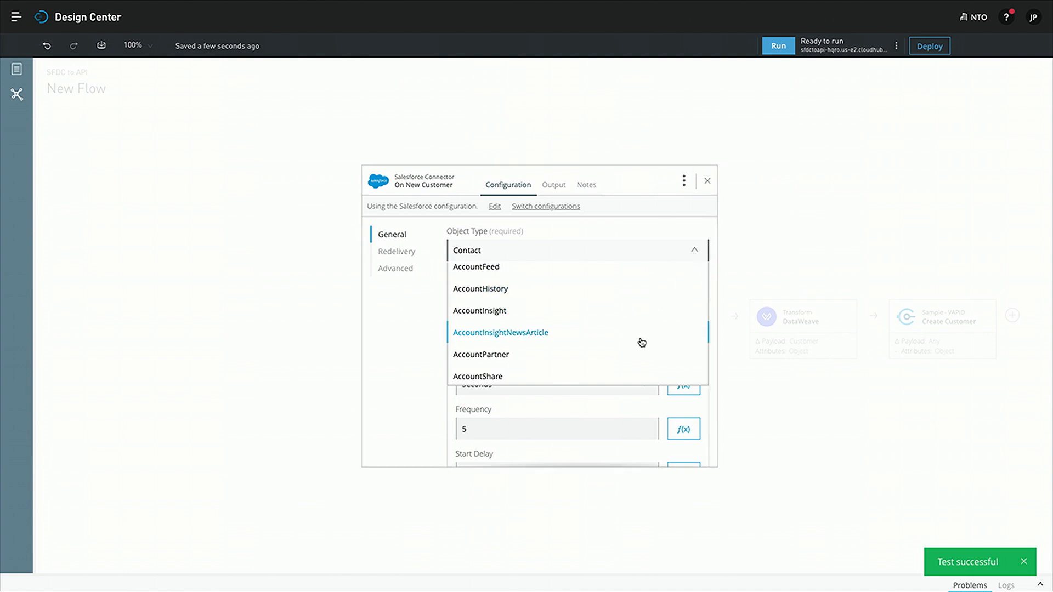
{"action": "left_click", "coordinate": [711, 187]}
{"action": "left_click", "coordinate": [708, 182]}
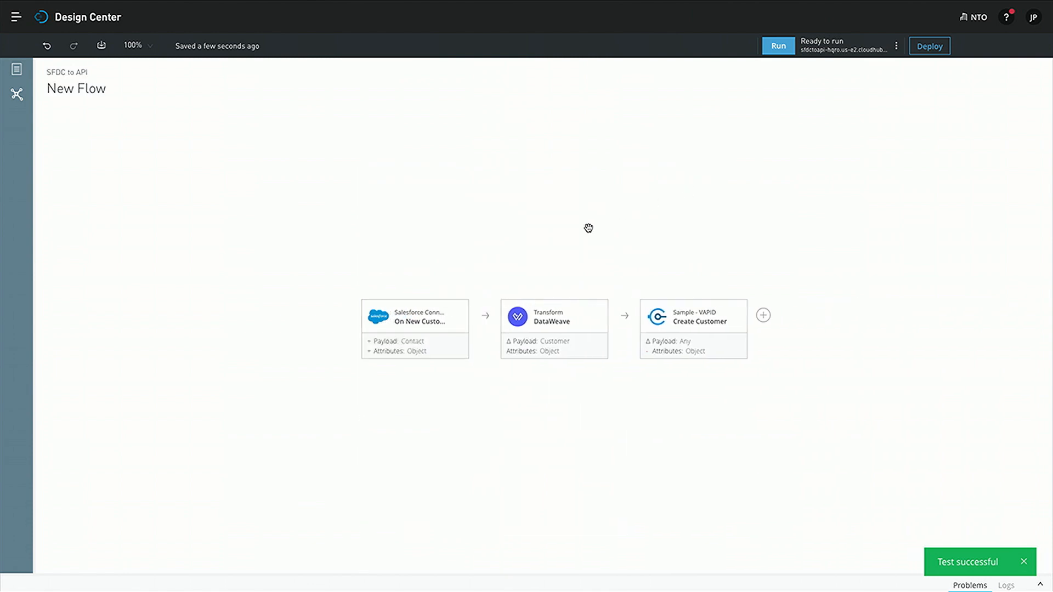
In the DataWeave transform, expand the output payload's address and phoneNumber fields
{"action": "left_click", "coordinate": [550, 316]}
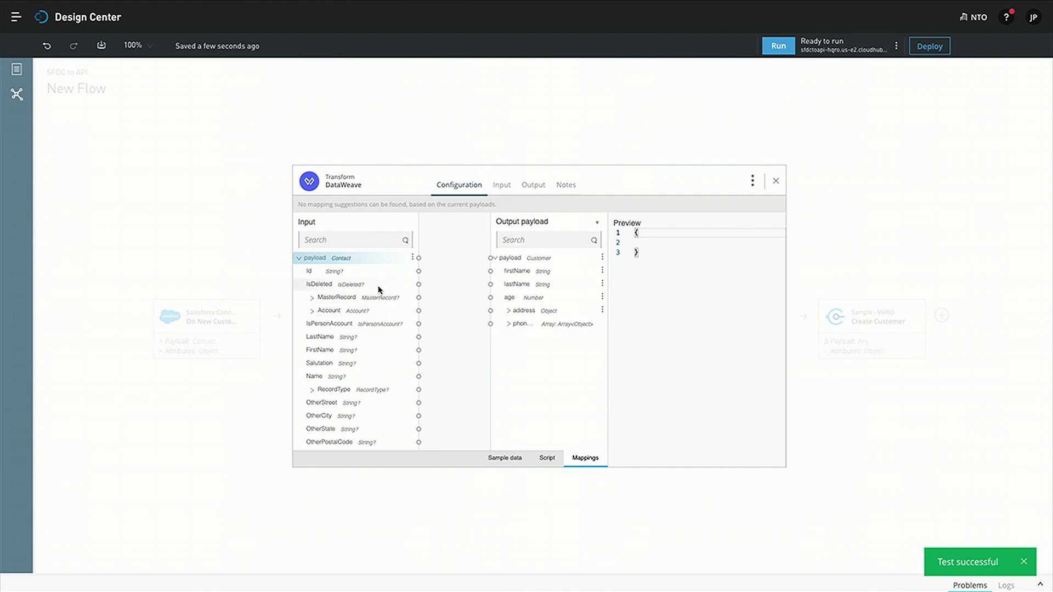
{"action": "scroll", "coordinate": [372, 371], "scroll_direction": "down", "scroll_amount": 5}
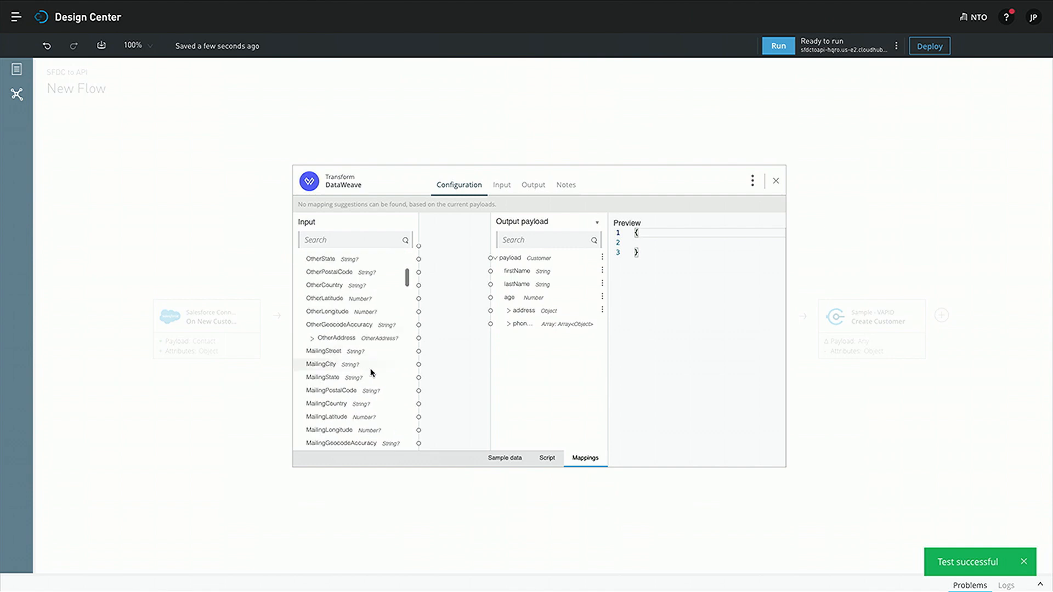
{"action": "scroll", "coordinate": [371, 373], "scroll_direction": "down", "scroll_amount": 3}
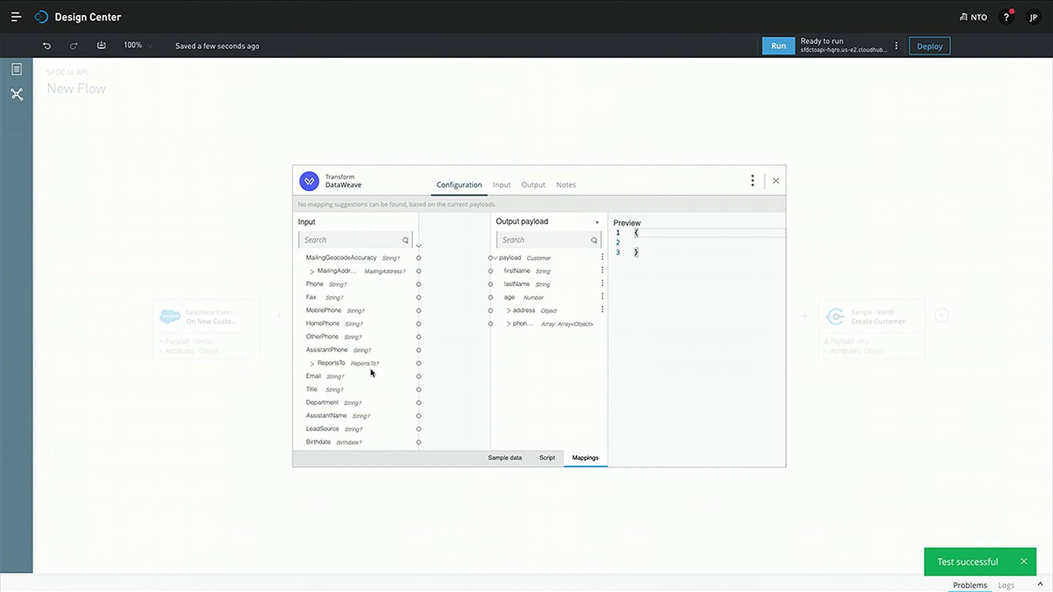
{"action": "scroll", "coordinate": [371, 373], "scroll_direction": "up", "scroll_amount": 8}
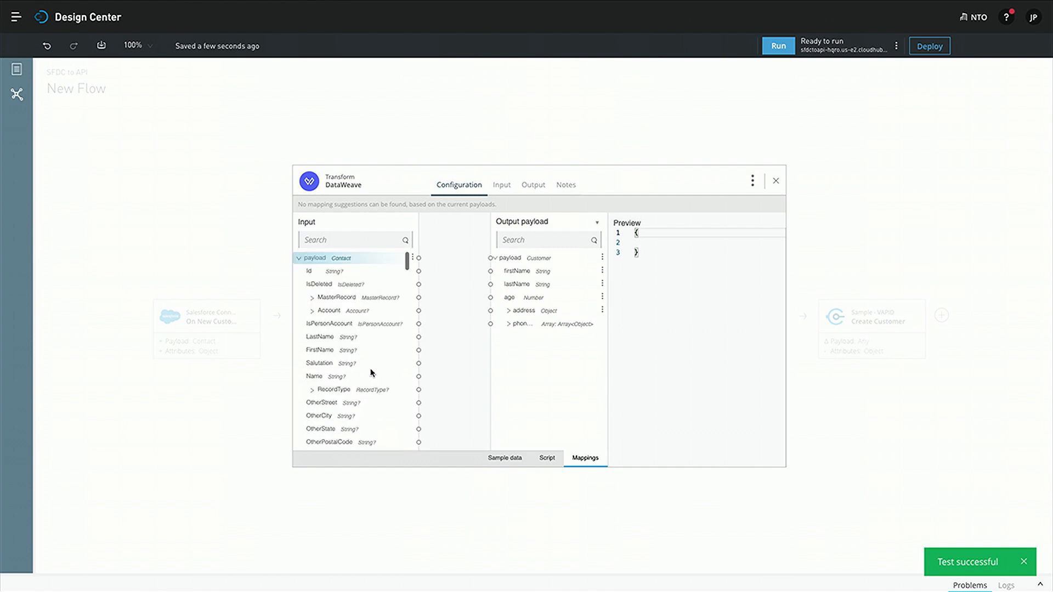
{"action": "scroll", "coordinate": [371, 373], "scroll_direction": "down", "scroll_amount": 15}
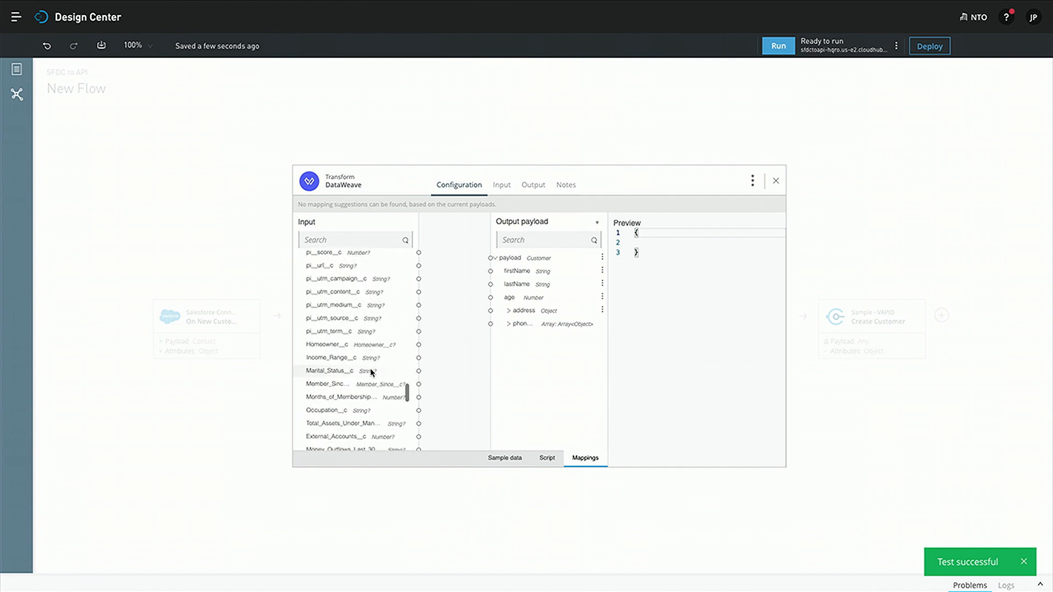
{"action": "scroll", "coordinate": [371, 373], "scroll_direction": "up", "scroll_amount": 15}
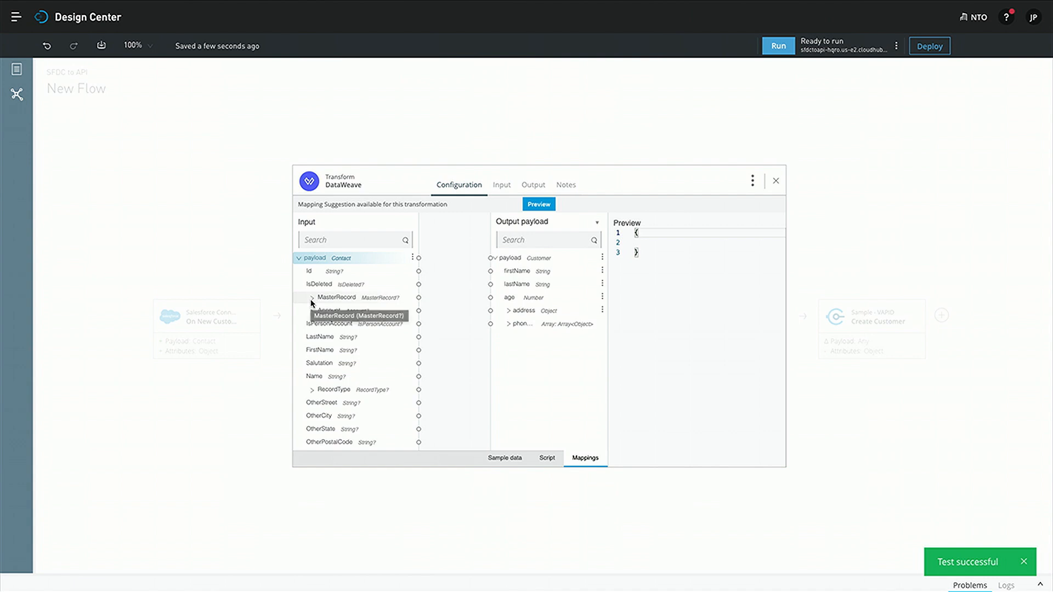
{"action": "left_click", "coordinate": [508, 311]}
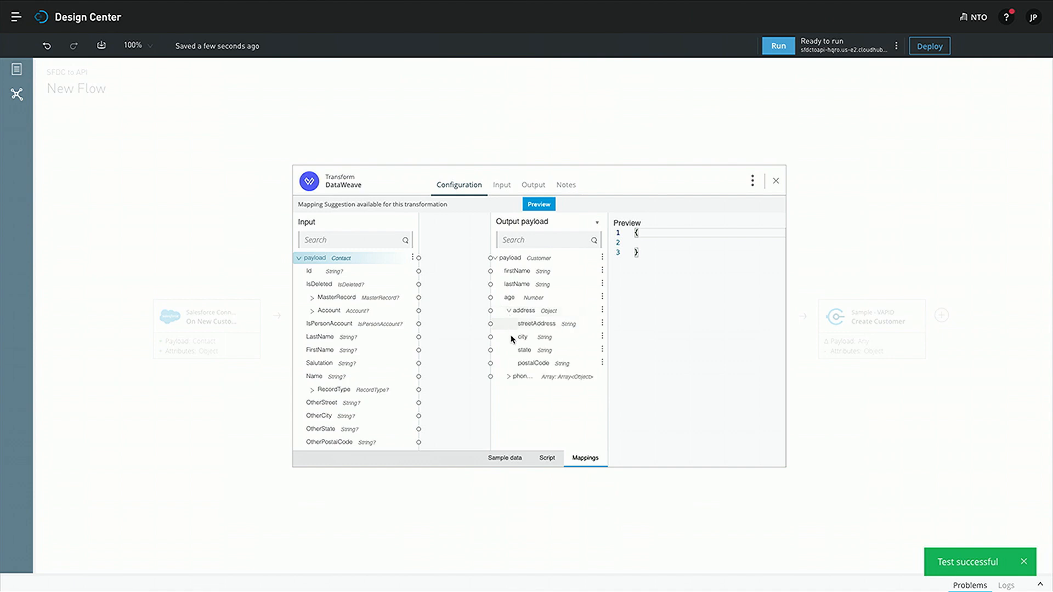
{"action": "left_click", "coordinate": [508, 378]}
Apply the suggested FirstName/LastName to firstName/lastName mapping and reopen the transform to verify
{"action": "left_click", "coordinate": [538, 205]}
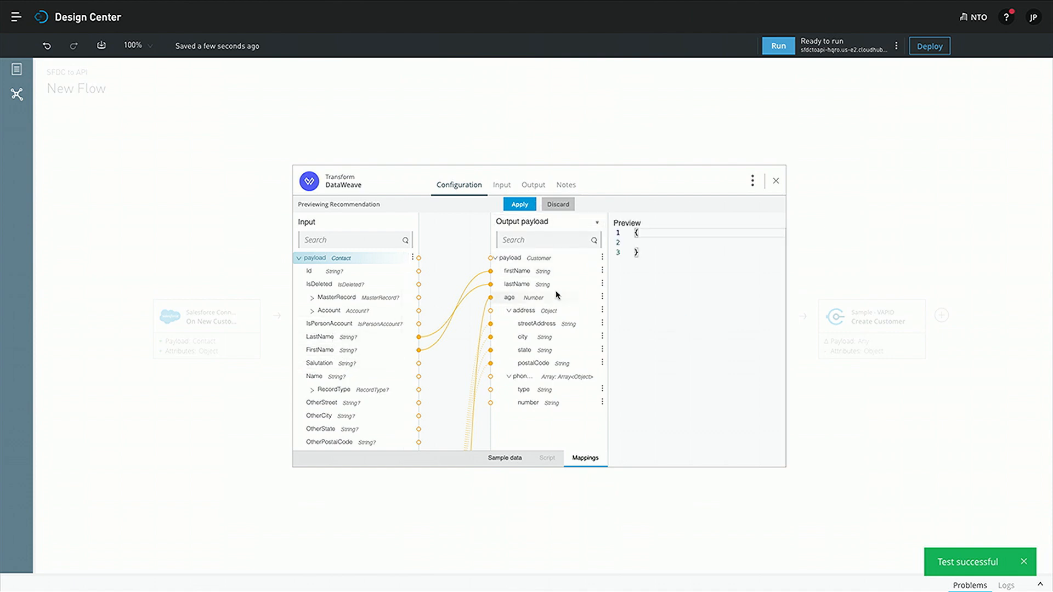
{"action": "left_click", "coordinate": [518, 208]}
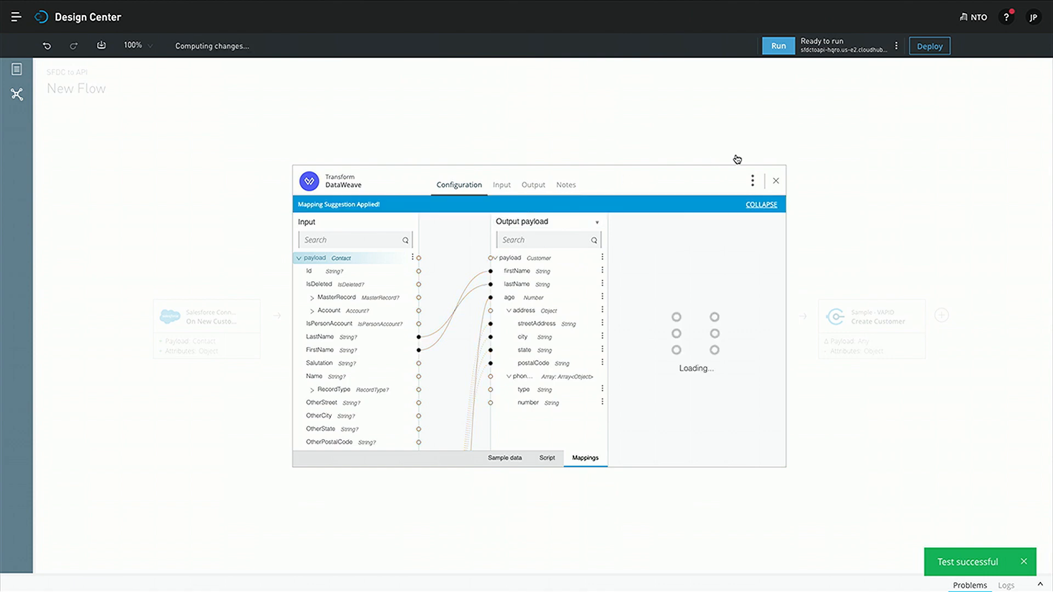
{"action": "left_click", "coordinate": [776, 181]}
{"action": "left_click", "coordinate": [430, 316]}
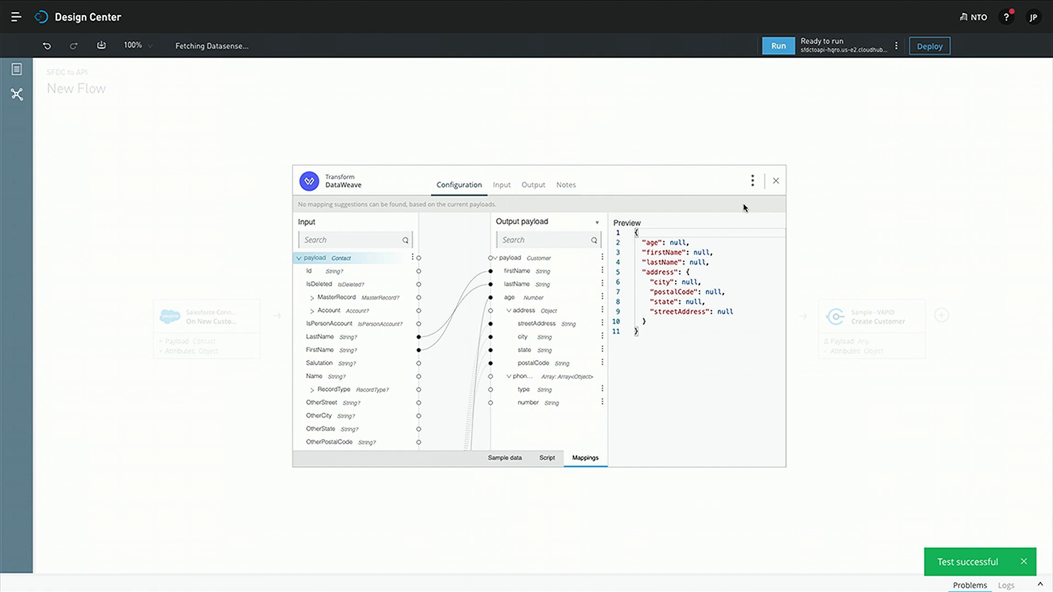
Close the transform and launch a run of the flow's application
{"action": "left_click", "coordinate": [775, 180]}
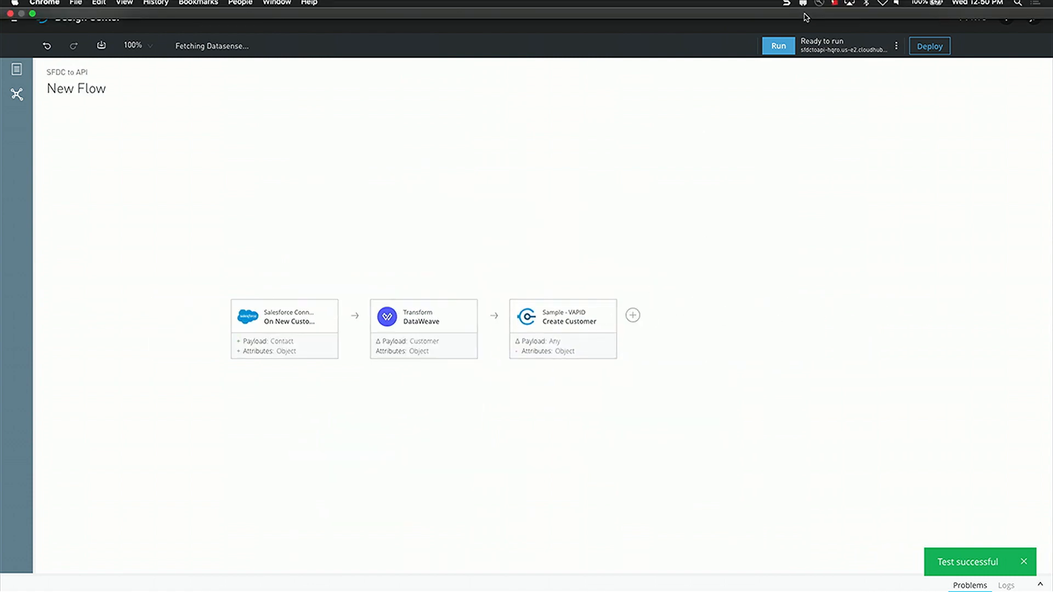
{"action": "left_click", "coordinate": [778, 46]}
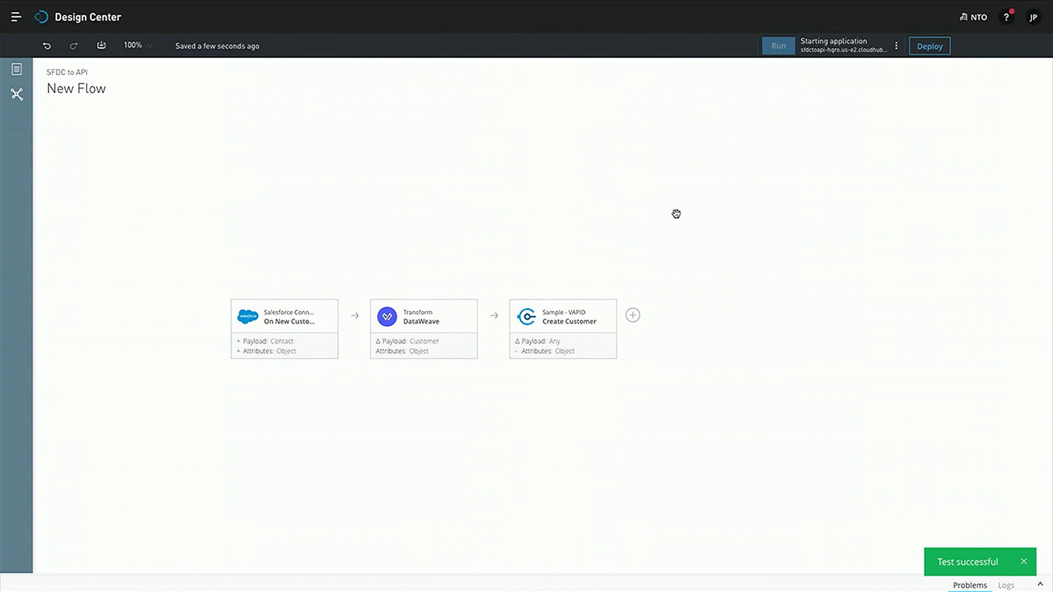
{"action": "left_click", "coordinate": [545, 345]}
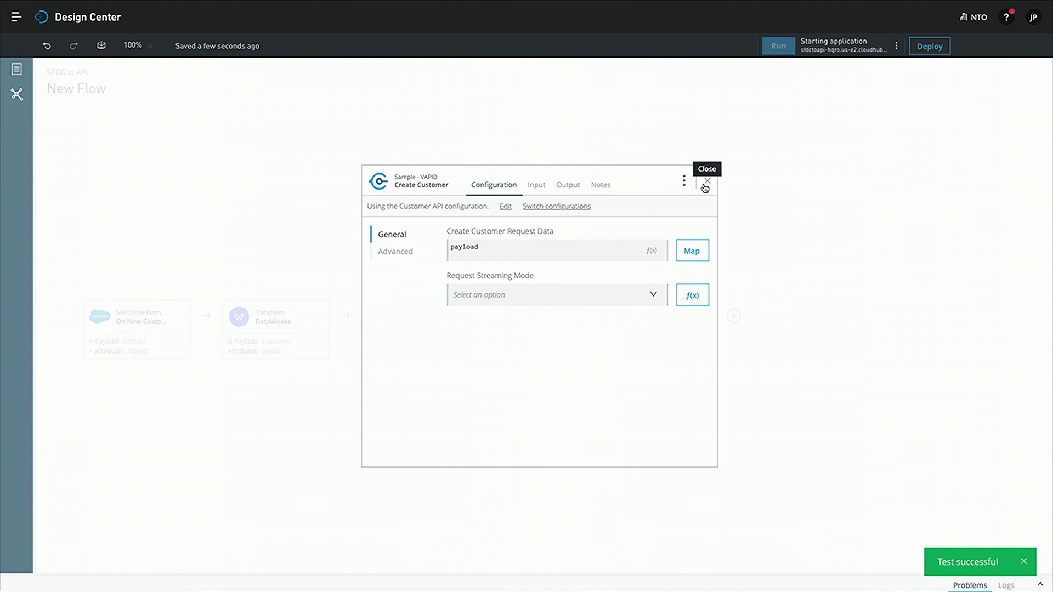
{"action": "left_click", "coordinate": [706, 183]}
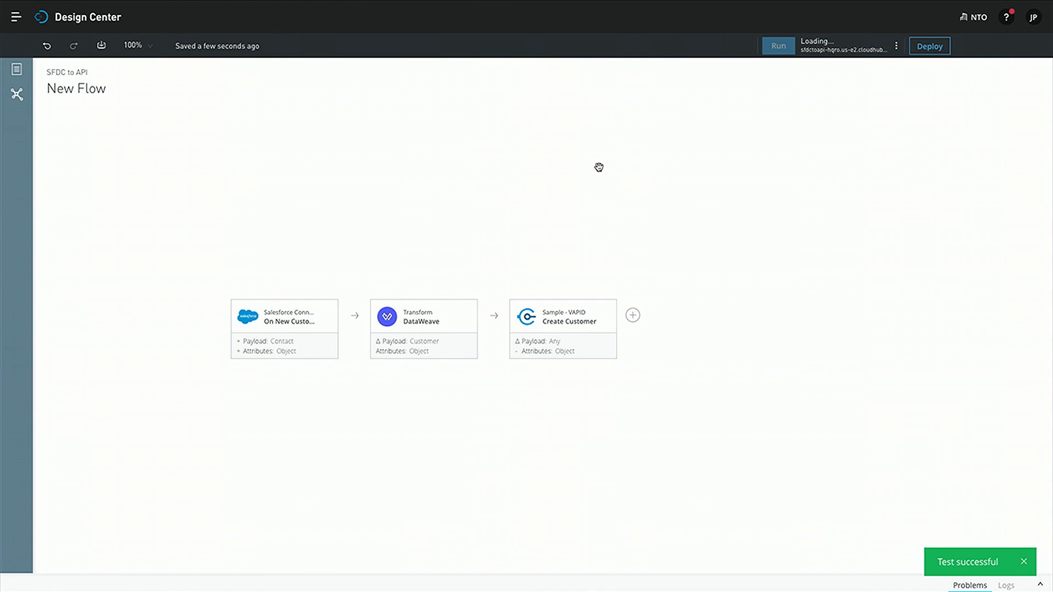
{"action": "left_click", "coordinate": [1024, 562]}
Open login.salesforce.com in a new tab and sign in with the saved username
{"action": "key", "text": "shift+super+f"}
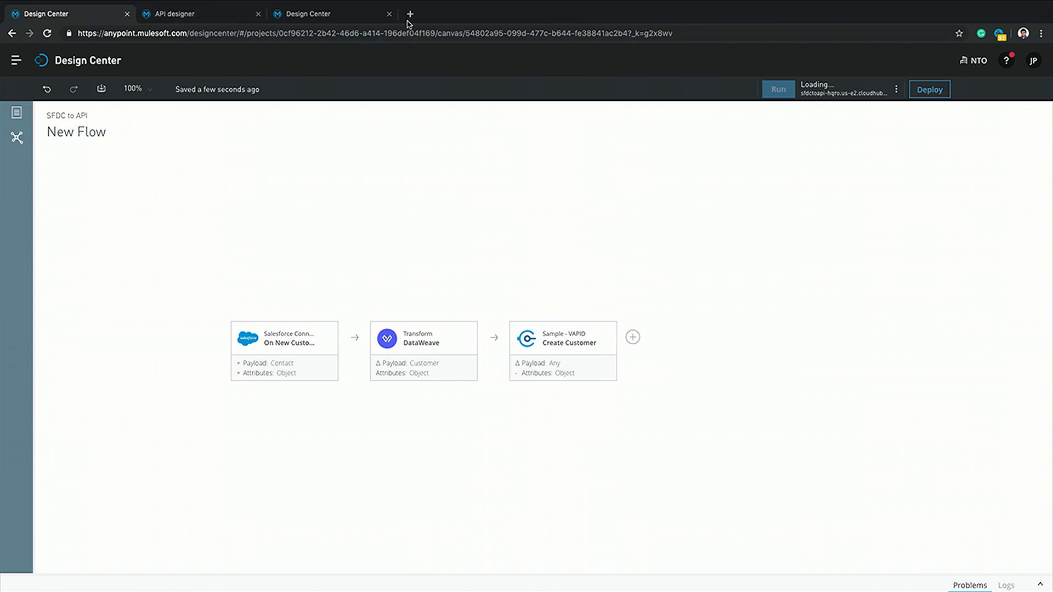
{"action": "left_click", "coordinate": [410, 14]}
{"action": "type", "text": "login.salesforce.com"}
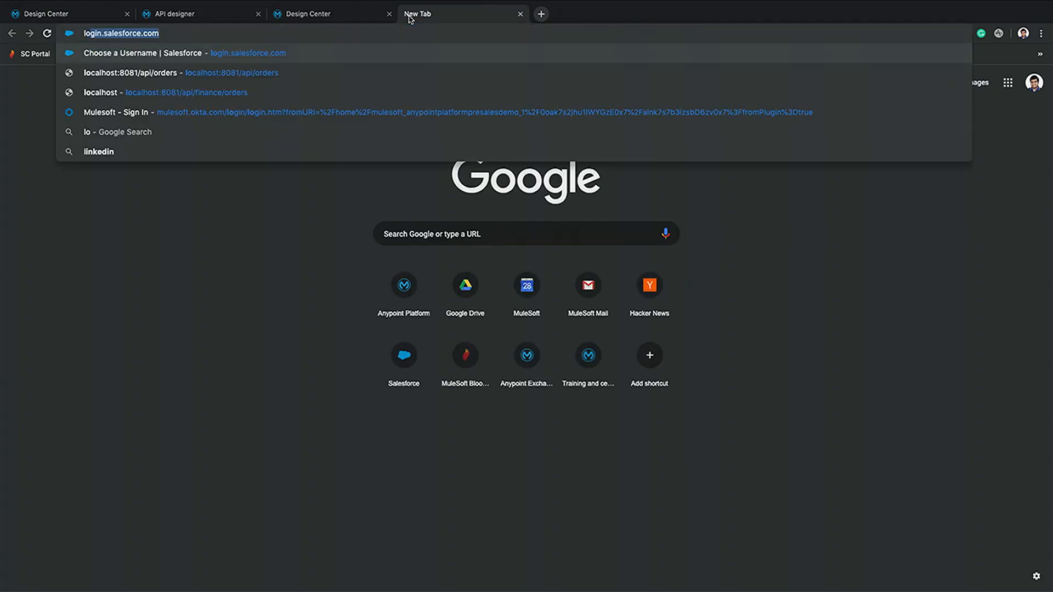
{"action": "key", "text": "Return"}
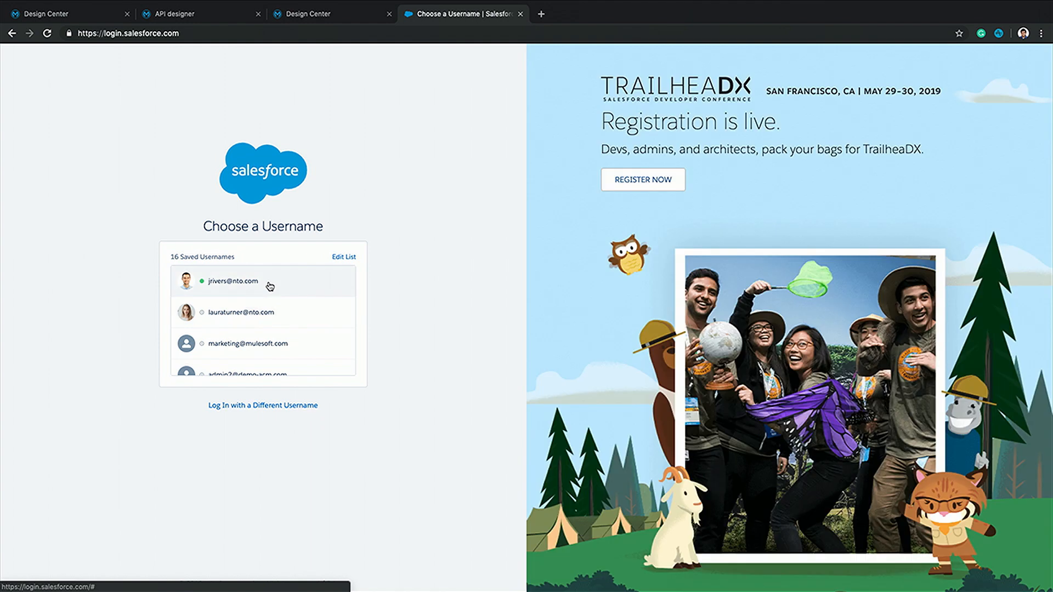
{"action": "left_click", "coordinate": [269, 285]}
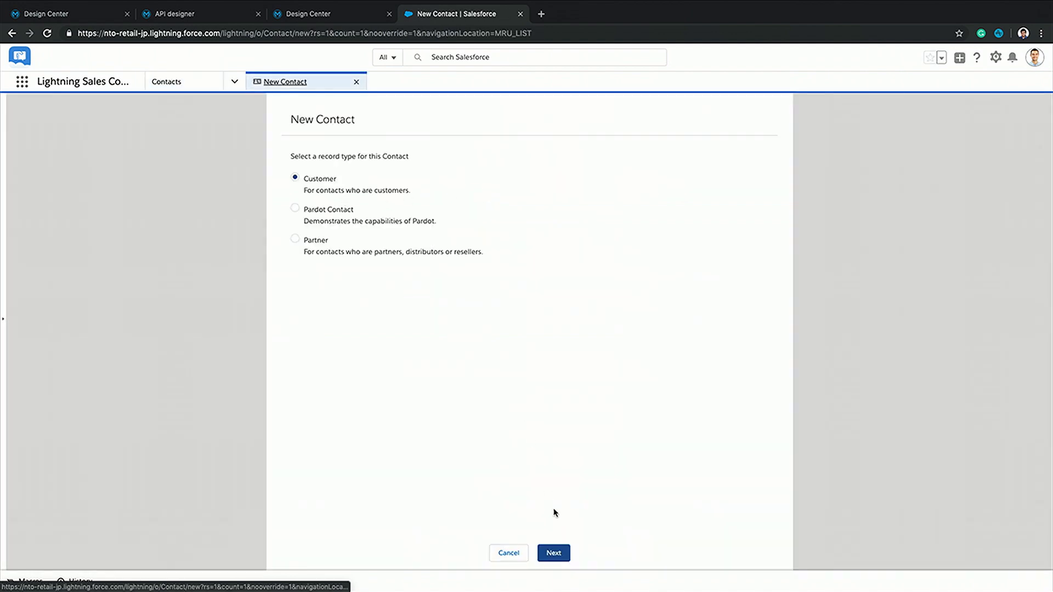
Fill a Customer contact with salutation Mr., the contact's first and last name, and account Ohana, Inc
{"action": "left_click", "coordinate": [554, 553]}
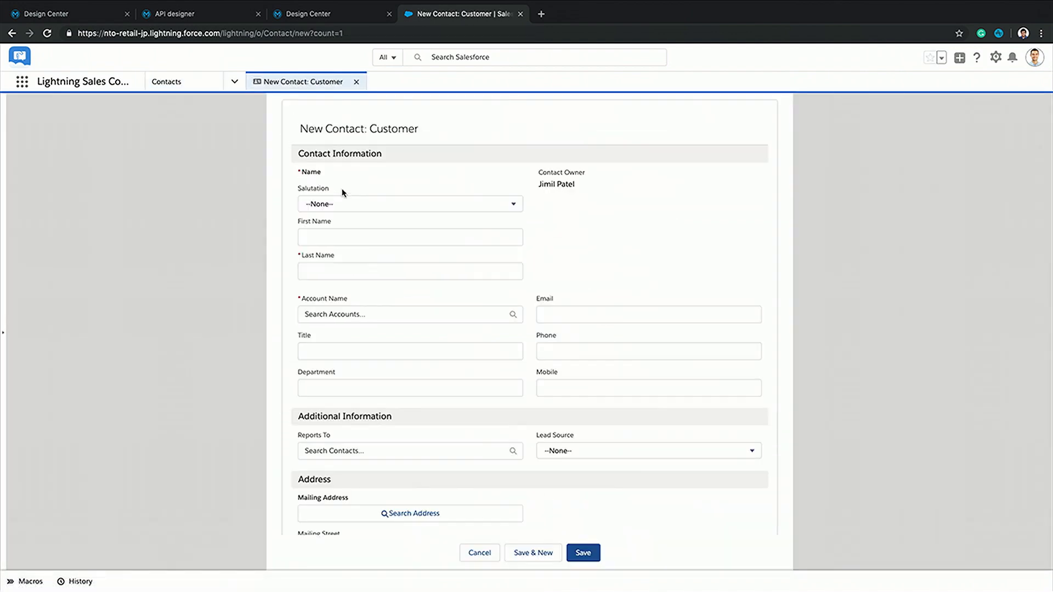
{"action": "left_click", "coordinate": [341, 207]}
{"action": "left_click", "coordinate": [340, 244]}
{"action": "left_click", "coordinate": [334, 270]}
{"action": "left_click", "coordinate": [325, 230]}
{"action": "type", "text": "Max"}
{"action": "key", "text": "Tab"}
{"action": "type", "text": "The M"}
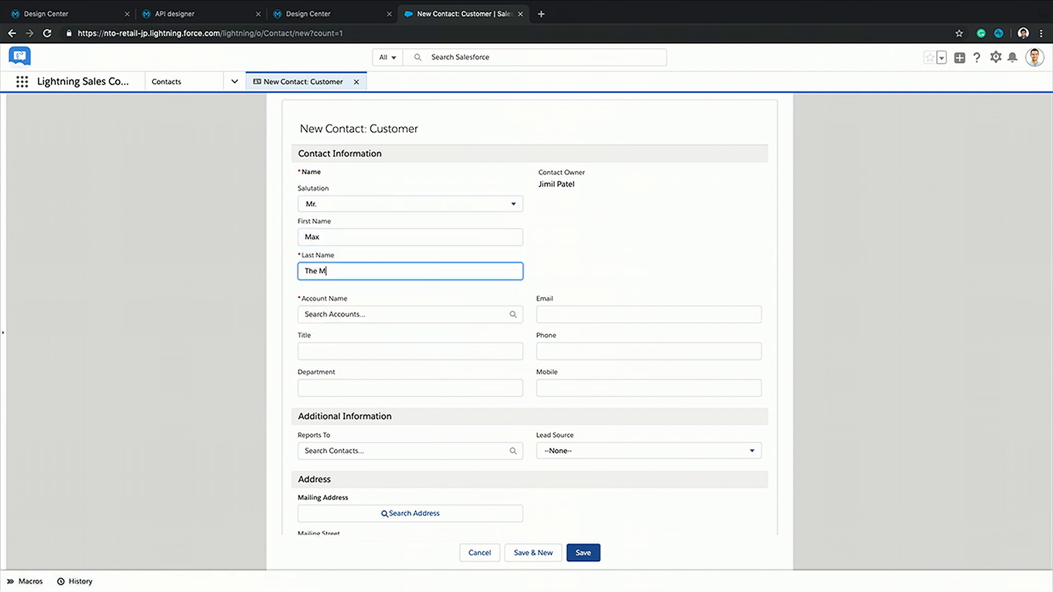
{"action": "type", "text": "ule"}
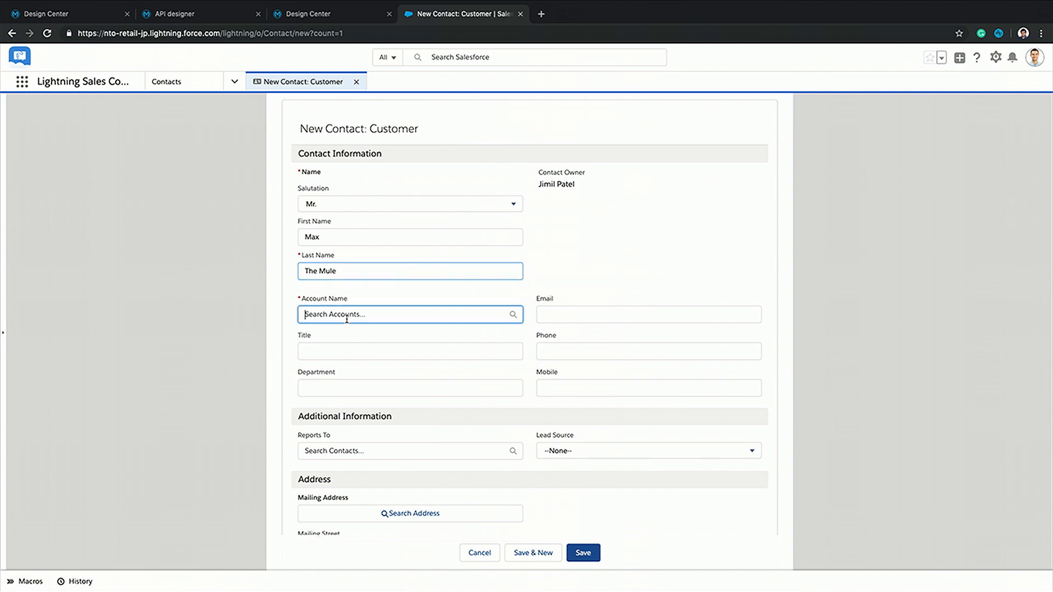
{"action": "left_click", "coordinate": [347, 314]}
{"action": "left_click", "coordinate": [347, 342]}
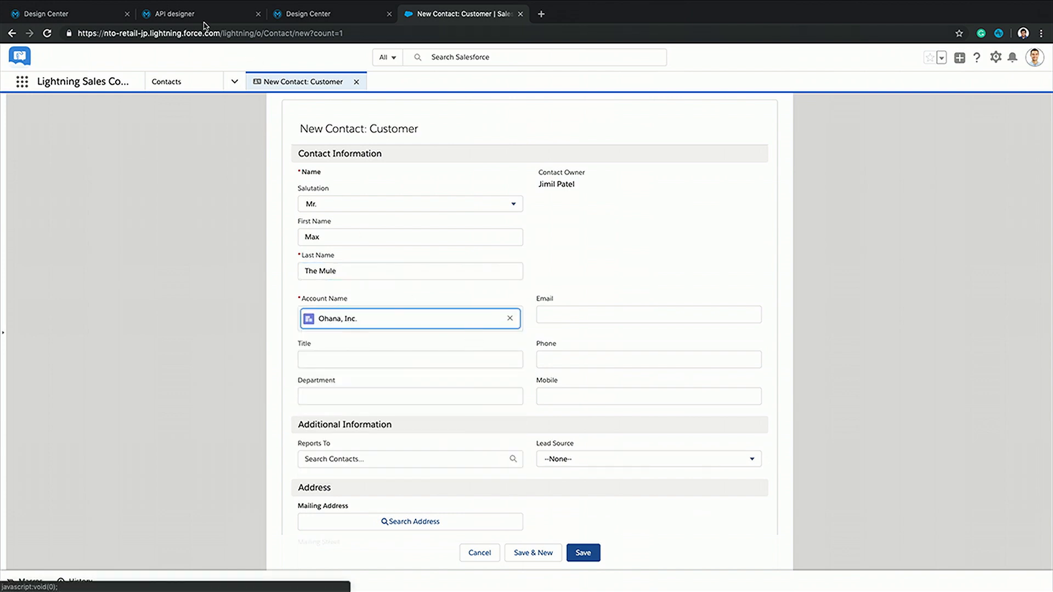
Return to the New Flow project and open its logs to check startup progress
{"action": "left_click", "coordinate": [295, 11]}
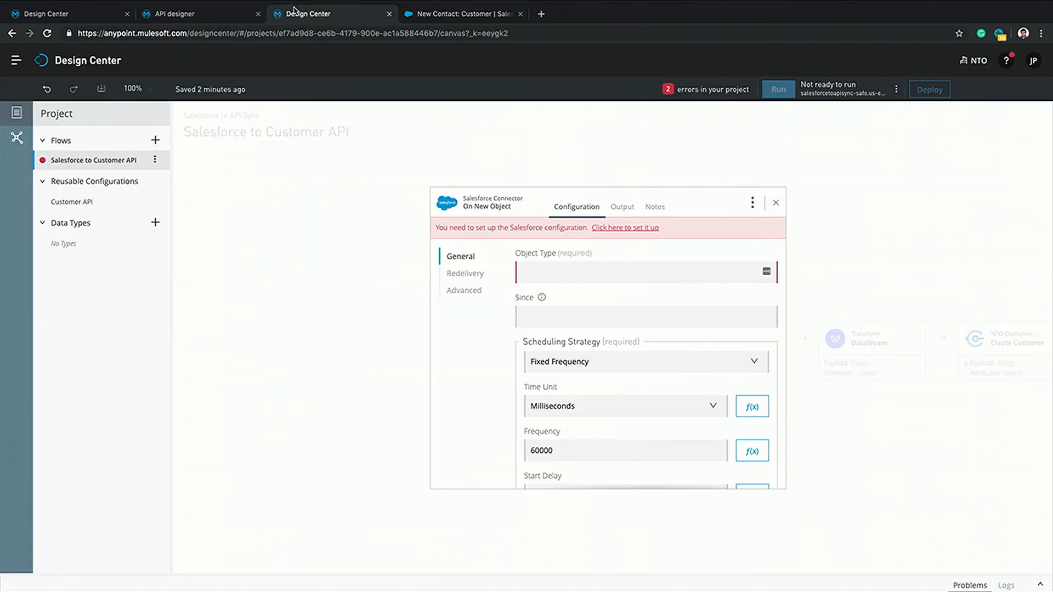
{"action": "left_click", "coordinate": [152, 15]}
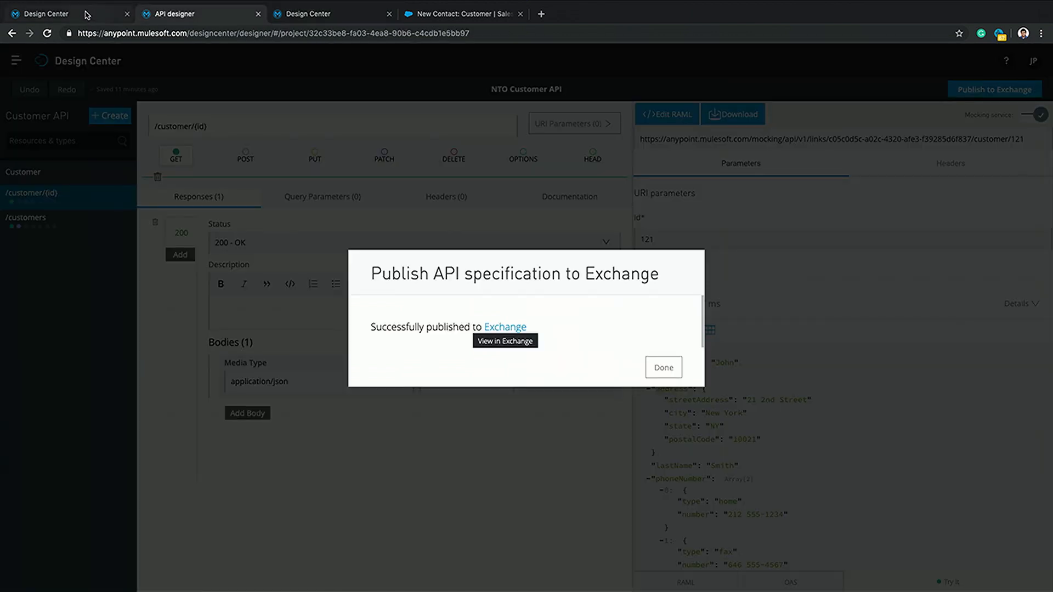
{"action": "left_click", "coordinate": [111, 18]}
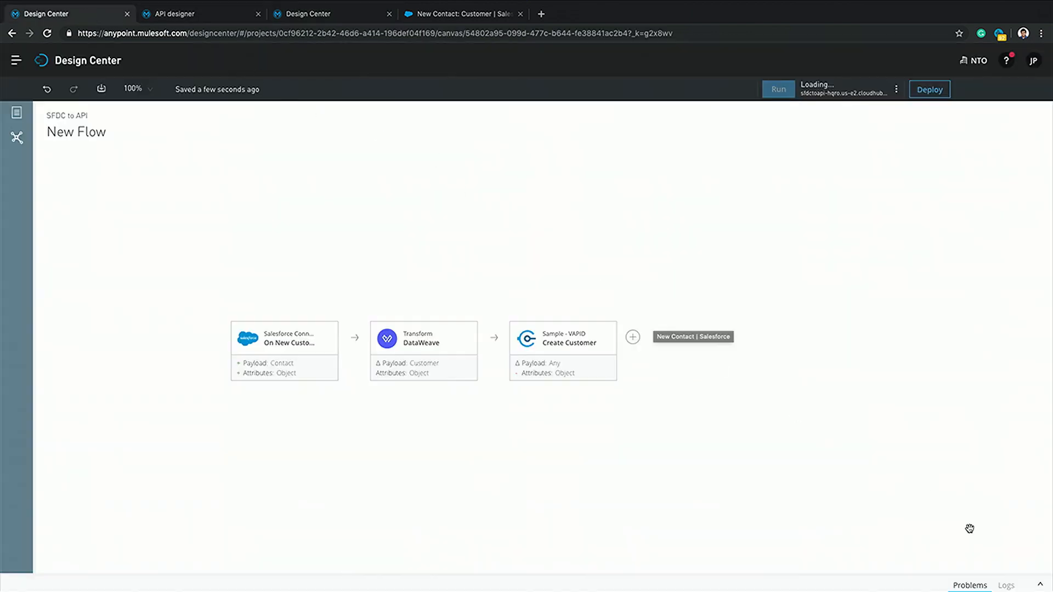
{"action": "left_click", "coordinate": [1007, 586]}
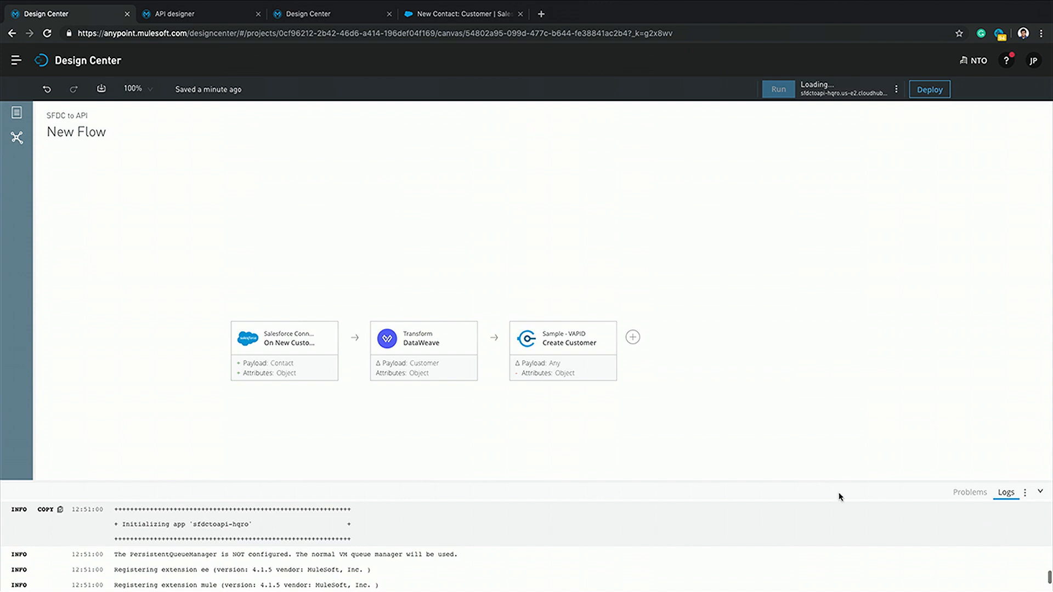
{"action": "left_click", "coordinate": [1040, 492]}
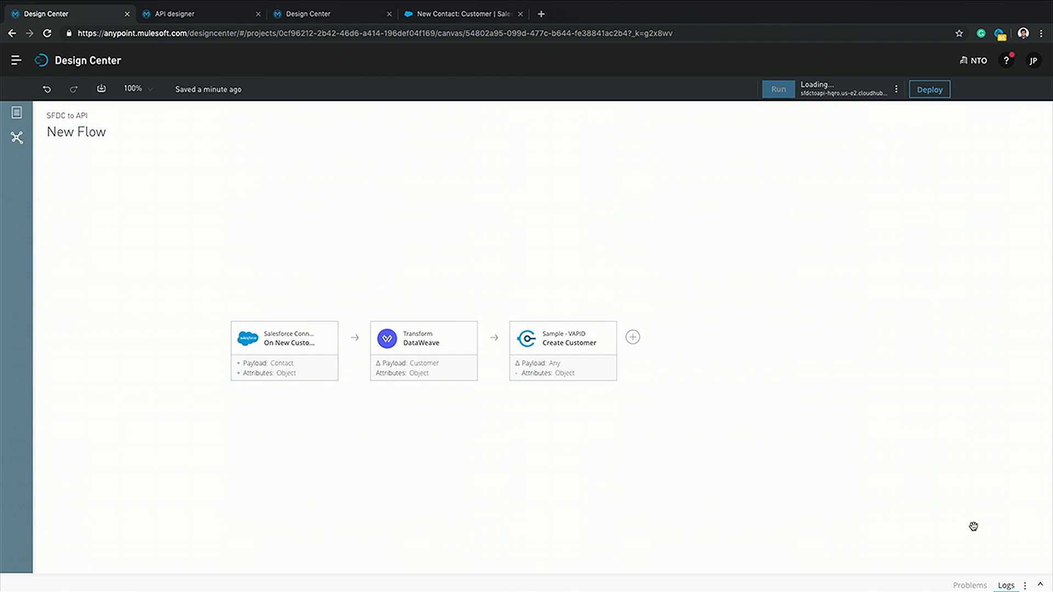
{"action": "left_click", "coordinate": [1039, 587]}
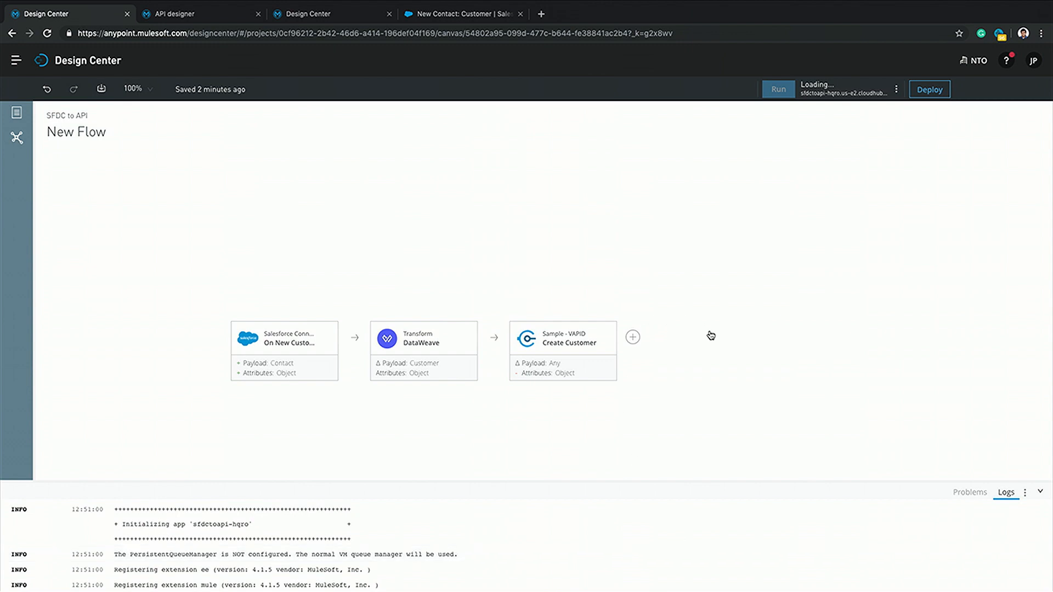
Restart the workspace with 'Application is not responding' as the reason
{"action": "left_click", "coordinate": [633, 338]}
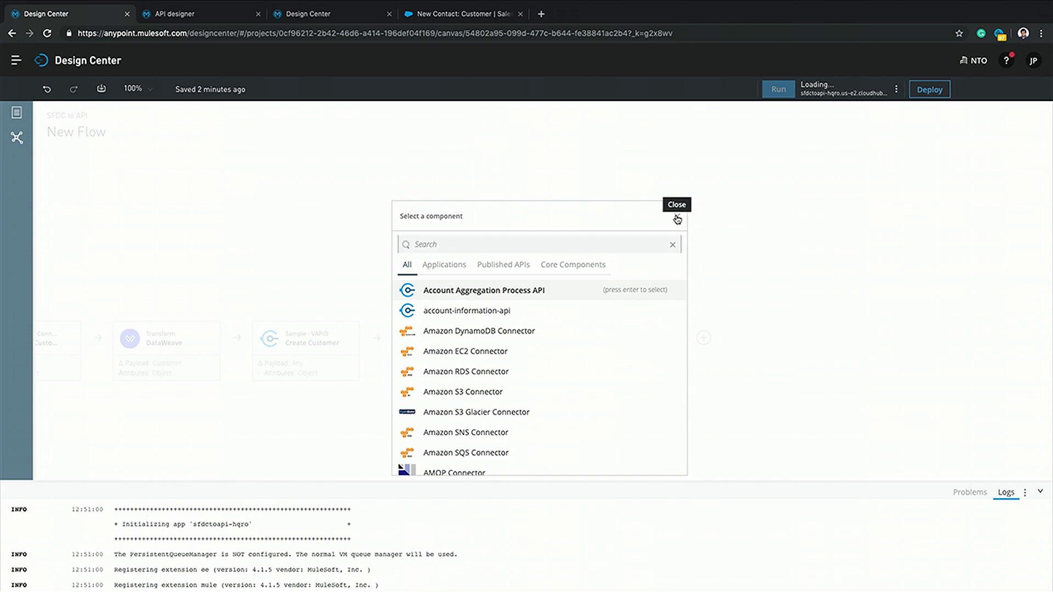
{"action": "left_click", "coordinate": [676, 217]}
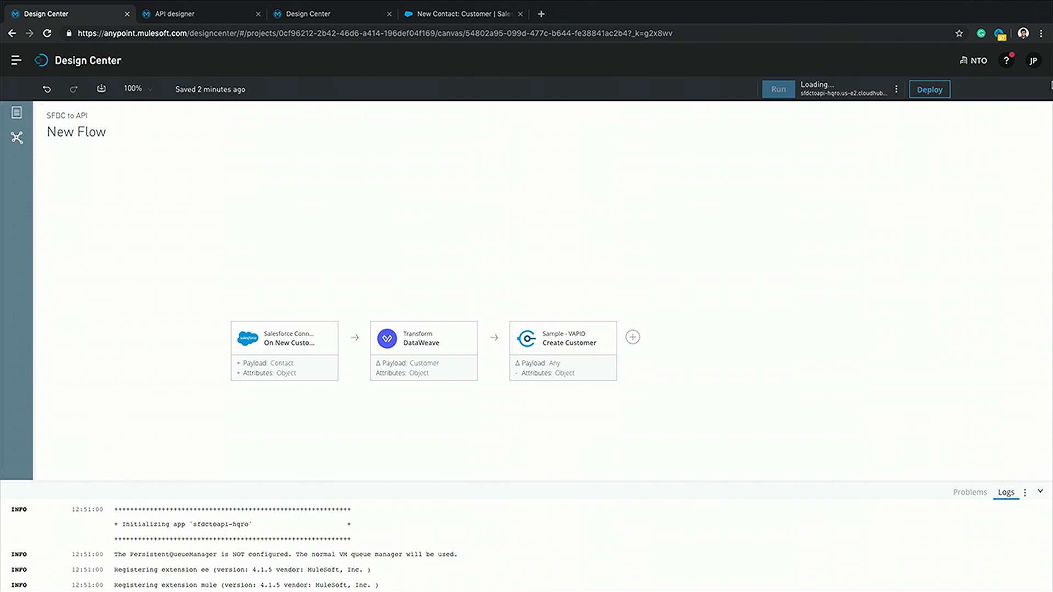
{"action": "left_click", "coordinate": [897, 91]}
{"action": "left_click", "coordinate": [881, 139]}
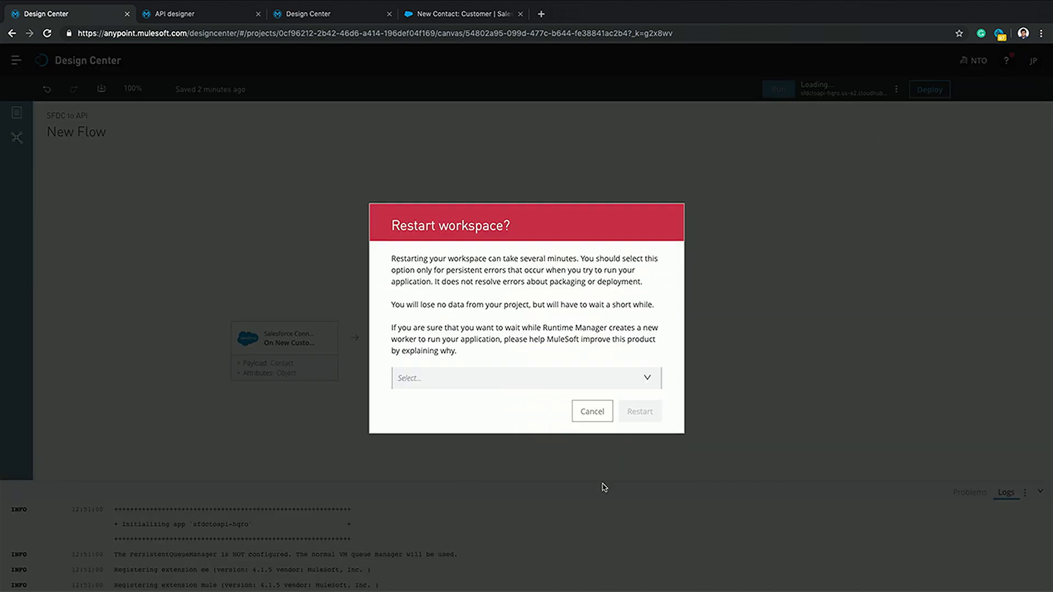
{"action": "left_click", "coordinate": [553, 381]}
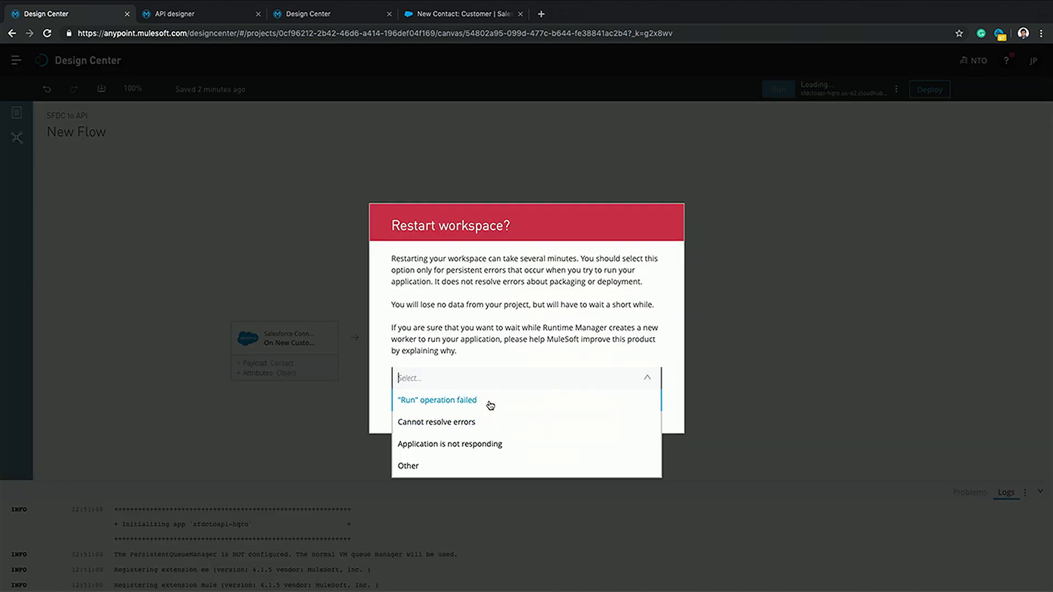
{"action": "left_click", "coordinate": [486, 443]}
{"action": "left_click", "coordinate": [640, 413]}
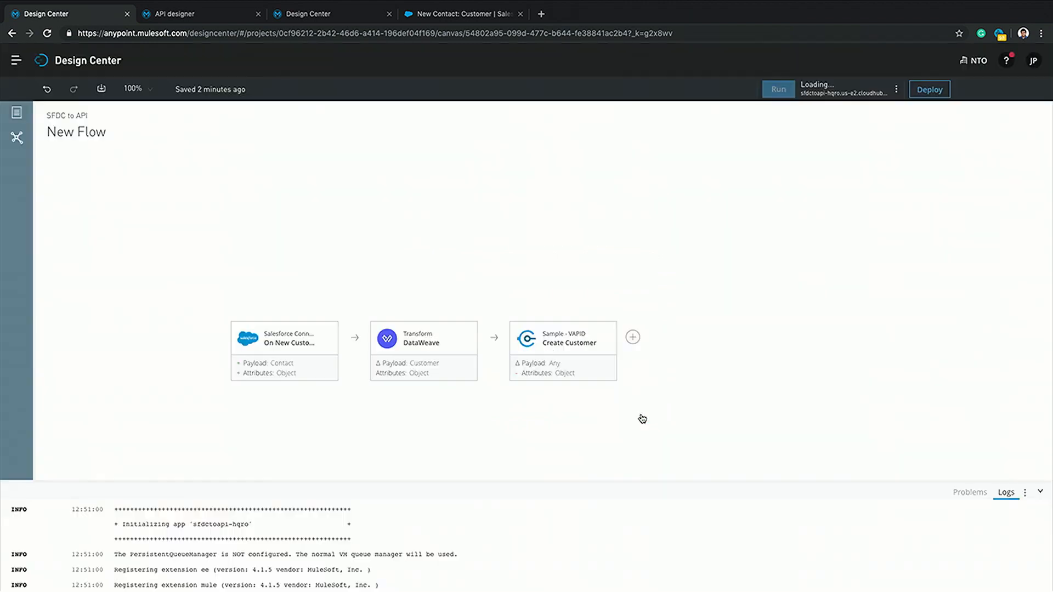
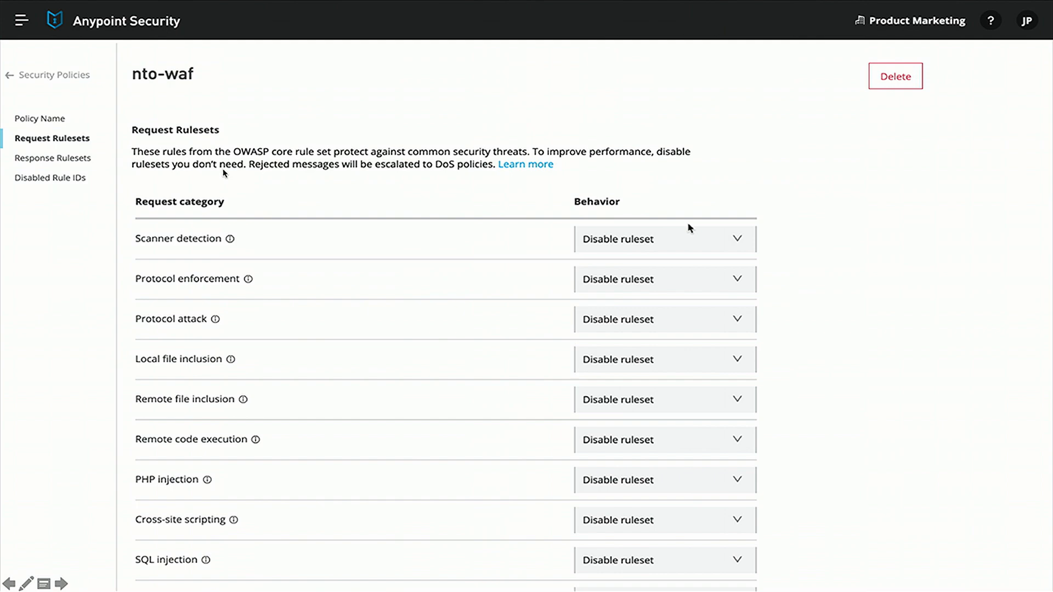
Advance to the Layers of security slide and reveal its API-level security layer
{"action": "key", "text": "Right"}
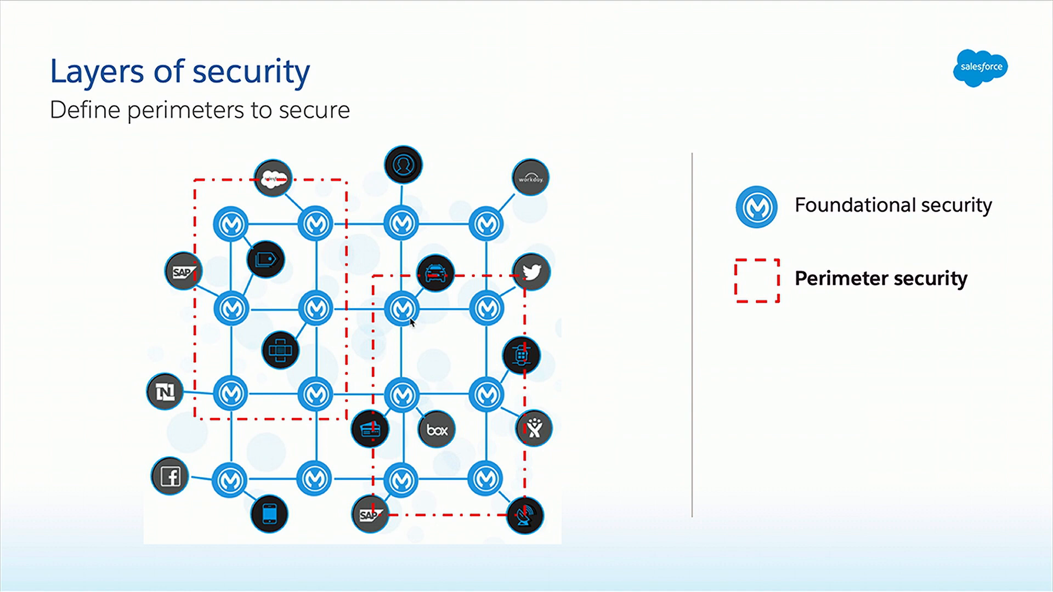
{"action": "key", "text": "Right"}
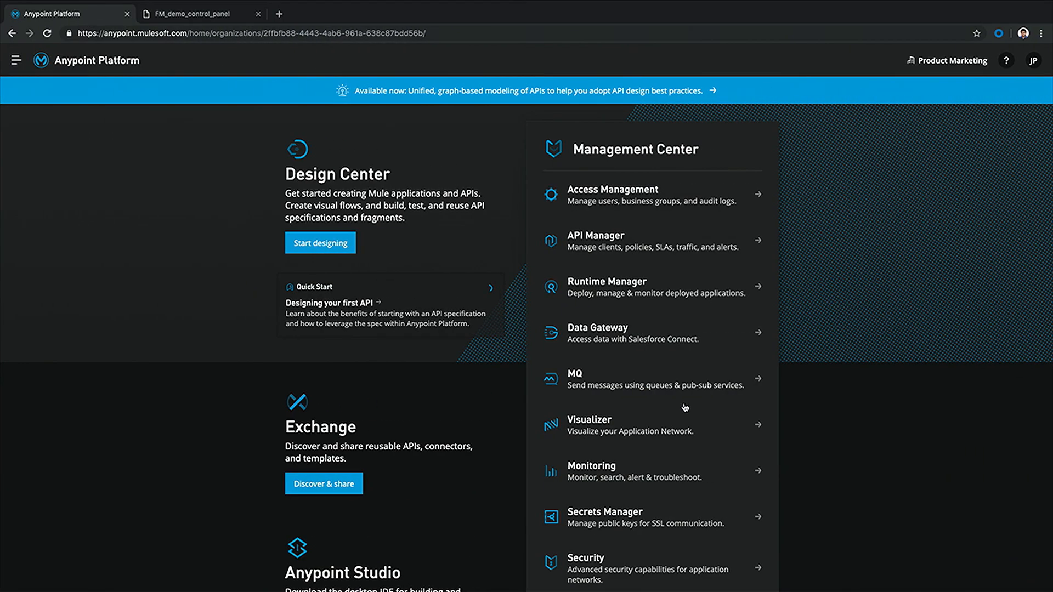
Check Client ID enforcement under Automated Policies, then view NTO Orders API 1.0.0's policies
{"action": "left_click", "coordinate": [597, 244]}
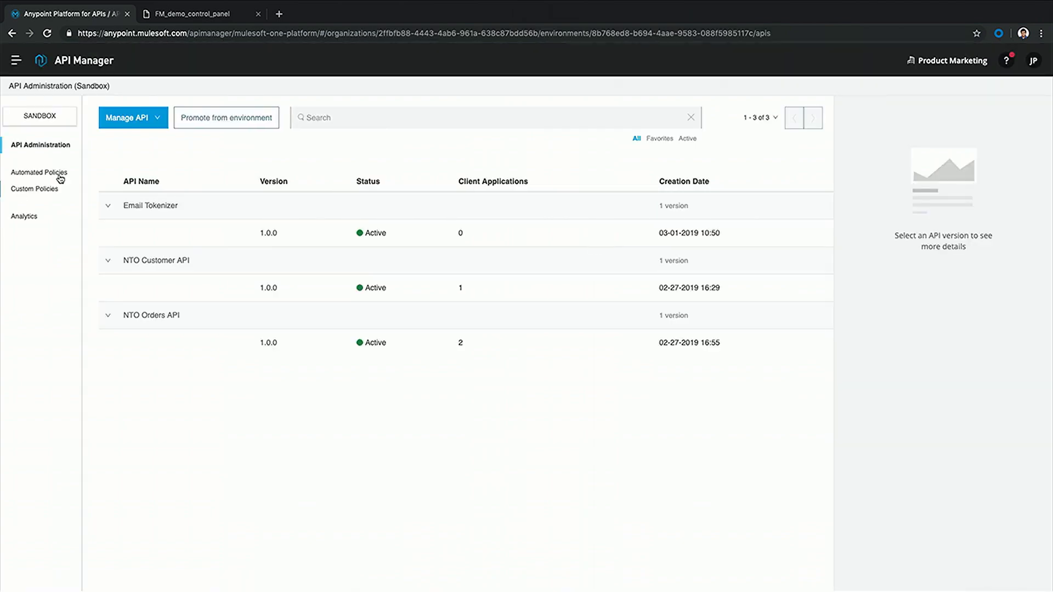
{"action": "left_click", "coordinate": [55, 175]}
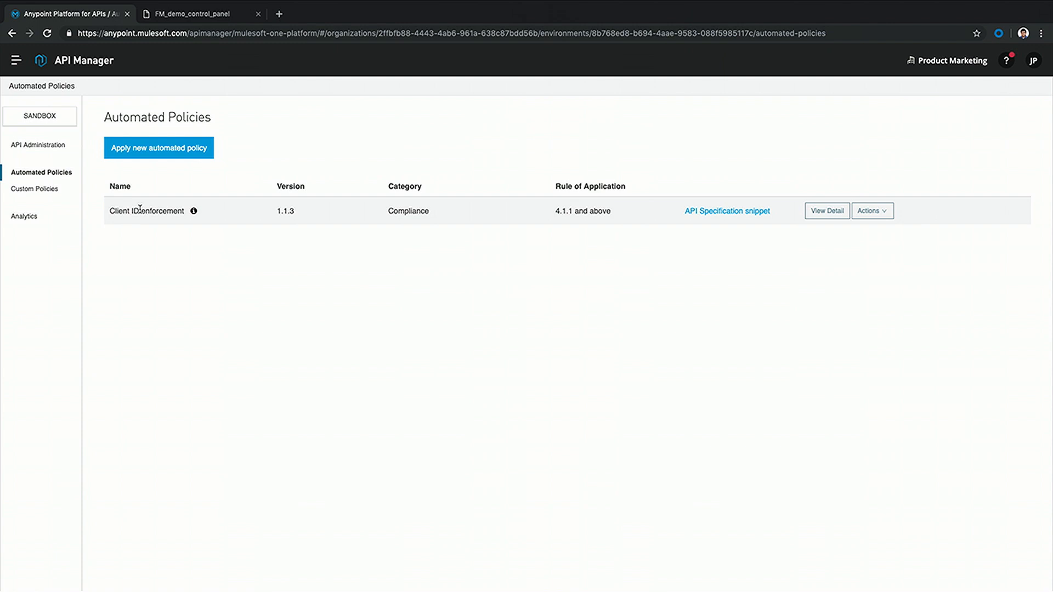
{"action": "left_click", "coordinate": [40, 147]}
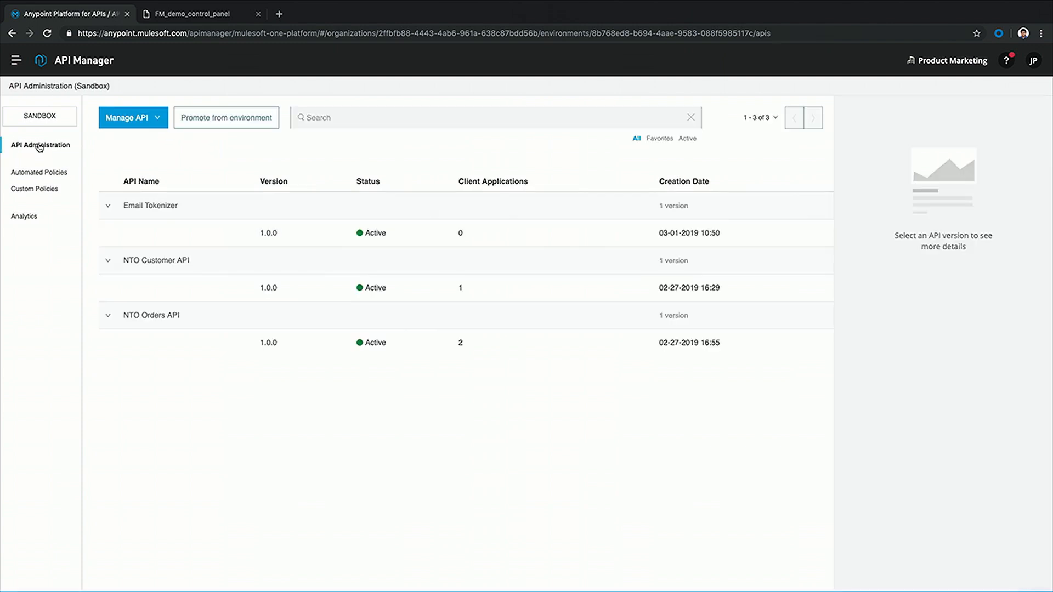
{"action": "left_click", "coordinate": [269, 343]}
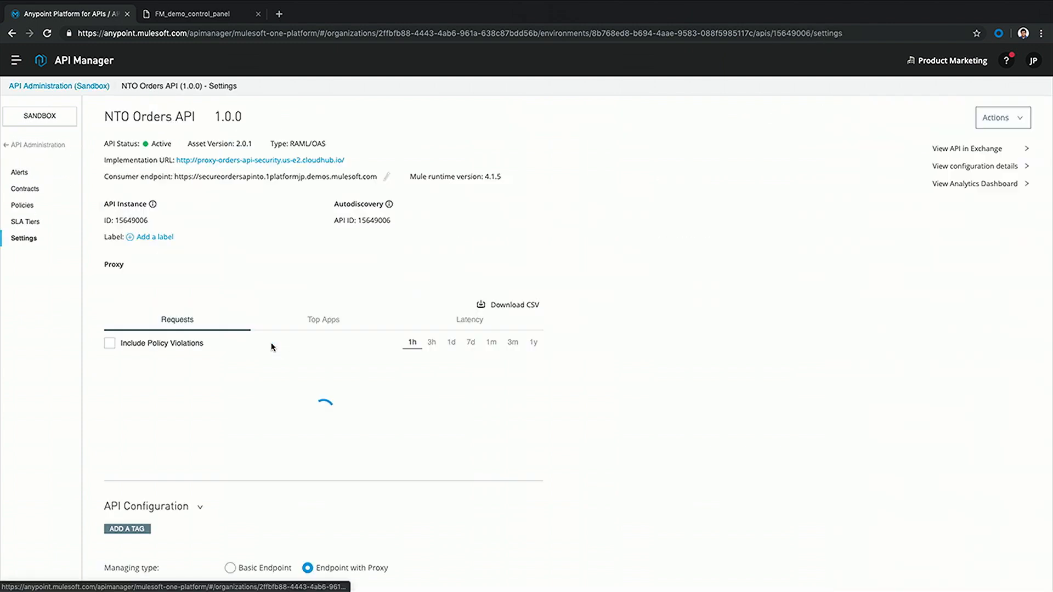
{"action": "left_click", "coordinate": [33, 208]}
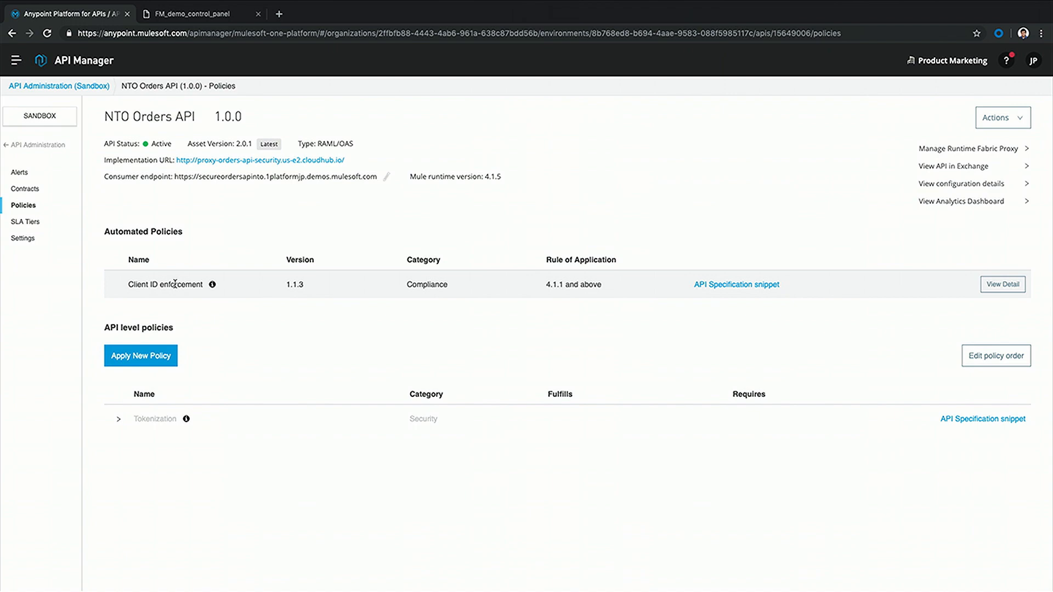
{"action": "key", "text": "ctrl+Up"}
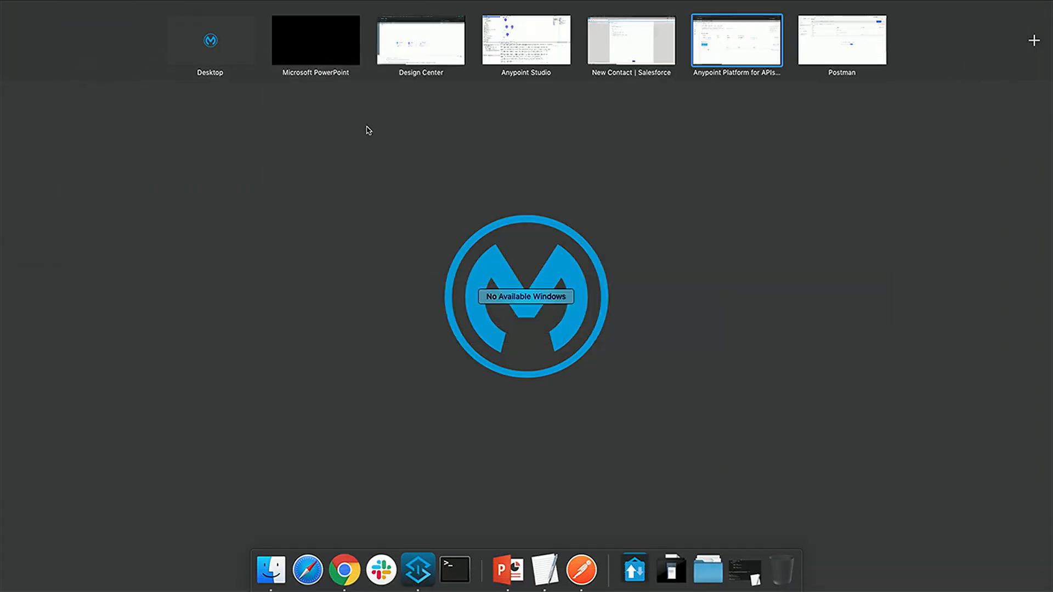
In Postman, send Get Orders, then resend with Business Analytics role, client_id and client_secret headers
{"action": "left_click", "coordinate": [854, 24]}
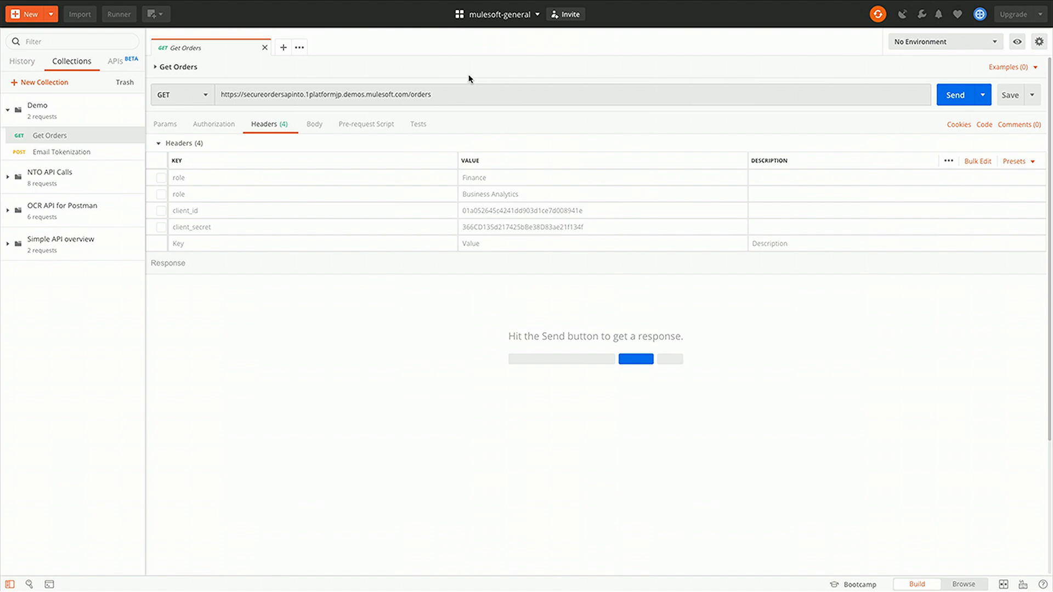
{"action": "left_click", "coordinate": [956, 95]}
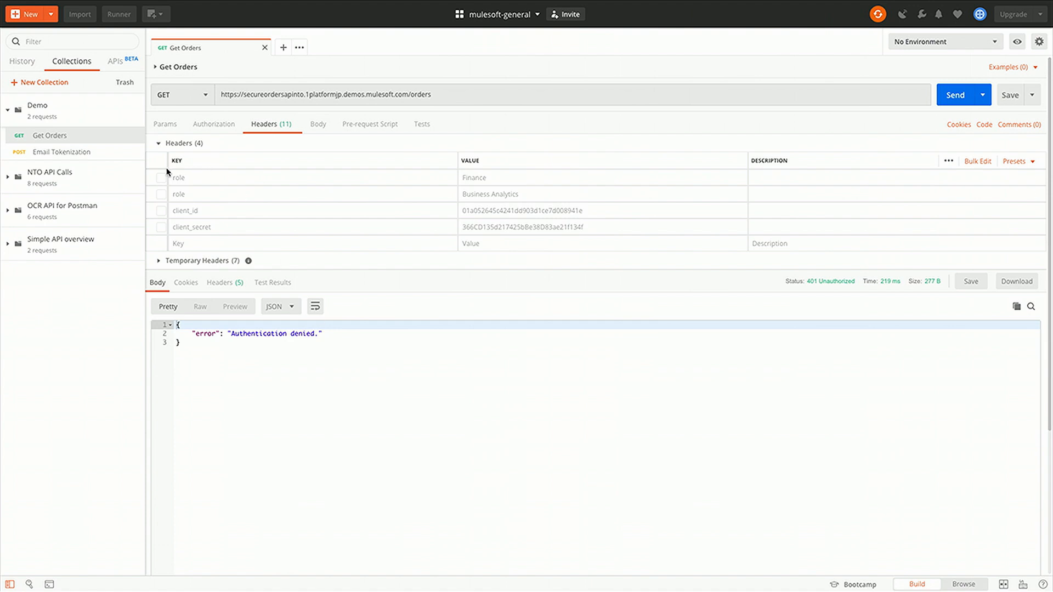
{"action": "left_click", "coordinate": [161, 195]}
{"action": "left_click", "coordinate": [161, 211]}
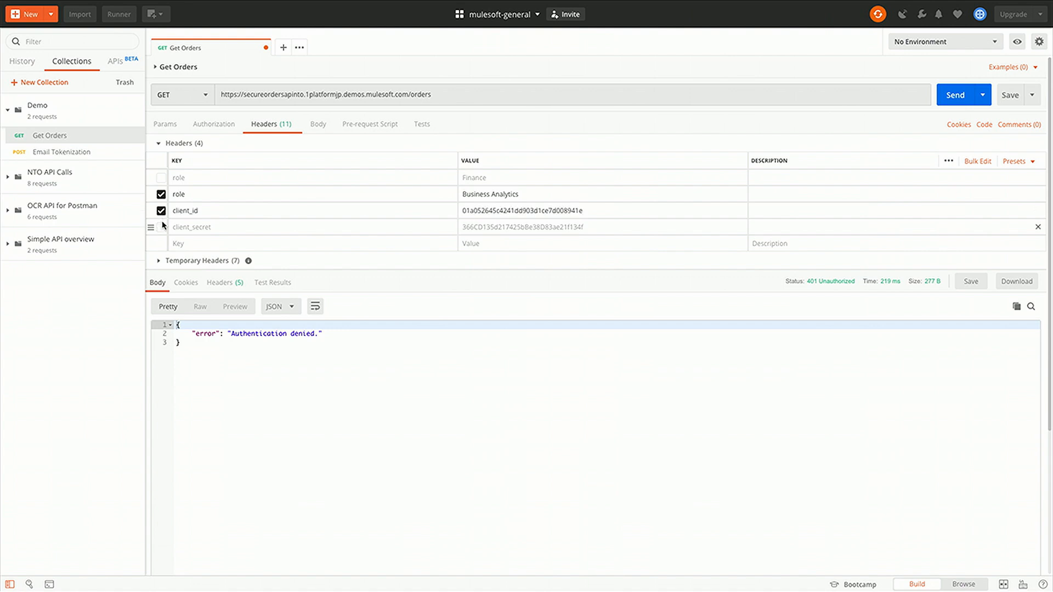
{"action": "left_click", "coordinate": [161, 227]}
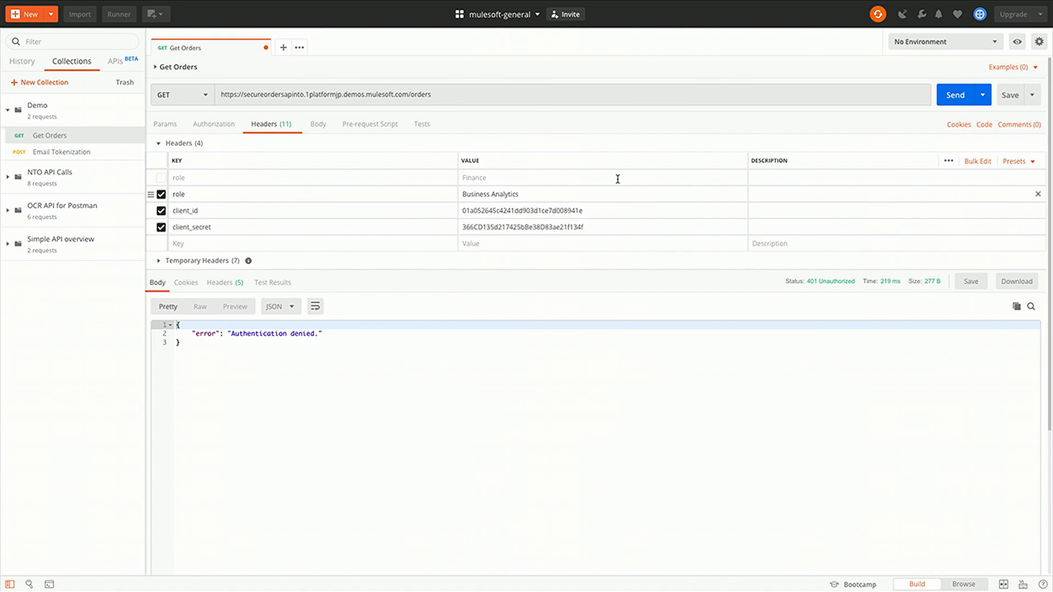
{"action": "left_click", "coordinate": [944, 96]}
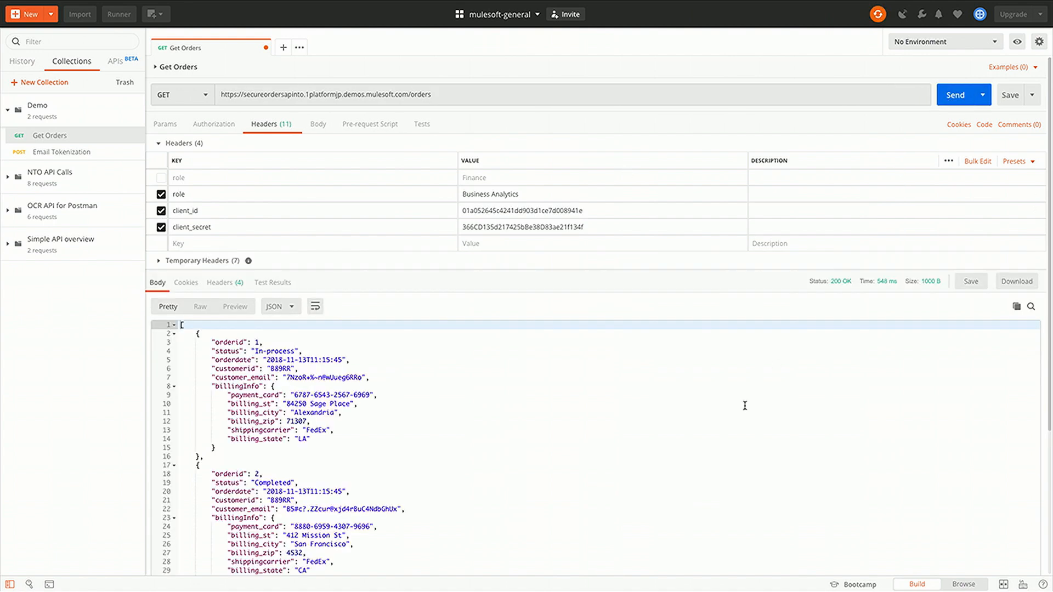
Swap to the Finance role header, resend, and inspect the readable customer_email and payment_card fields
{"action": "left_click", "coordinate": [161, 194]}
{"action": "left_click", "coordinate": [161, 178]}
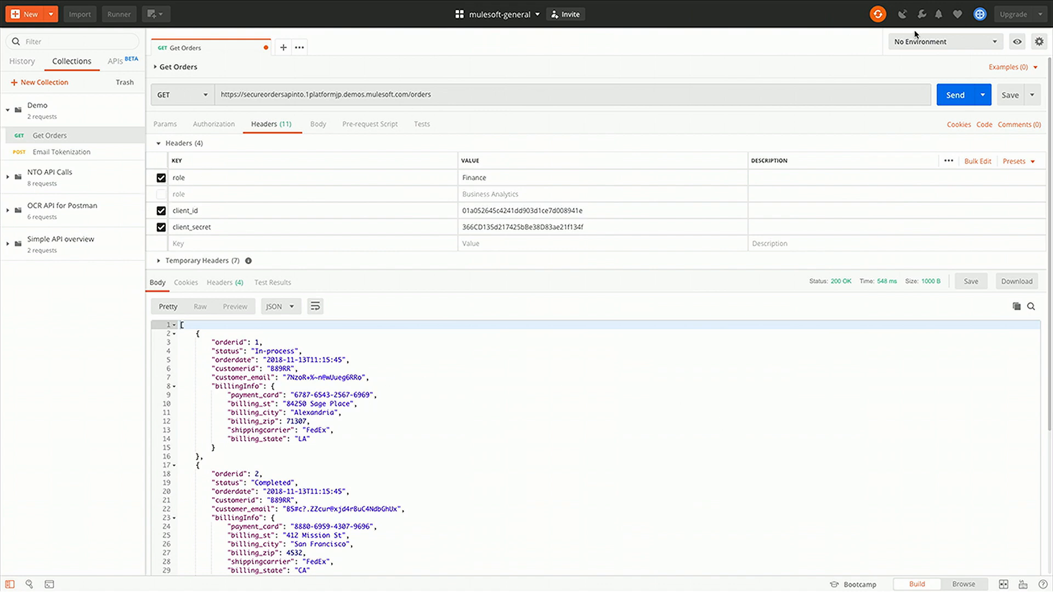
{"action": "left_click", "coordinate": [955, 92]}
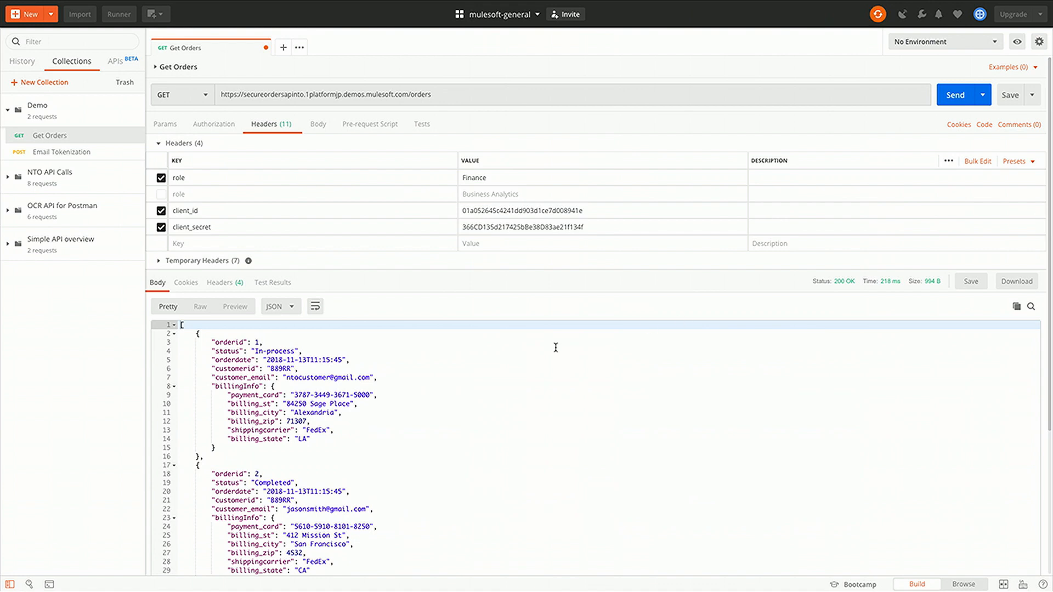
{"action": "scroll", "coordinate": [219, 386], "scroll_direction": "down", "scroll_amount": 3}
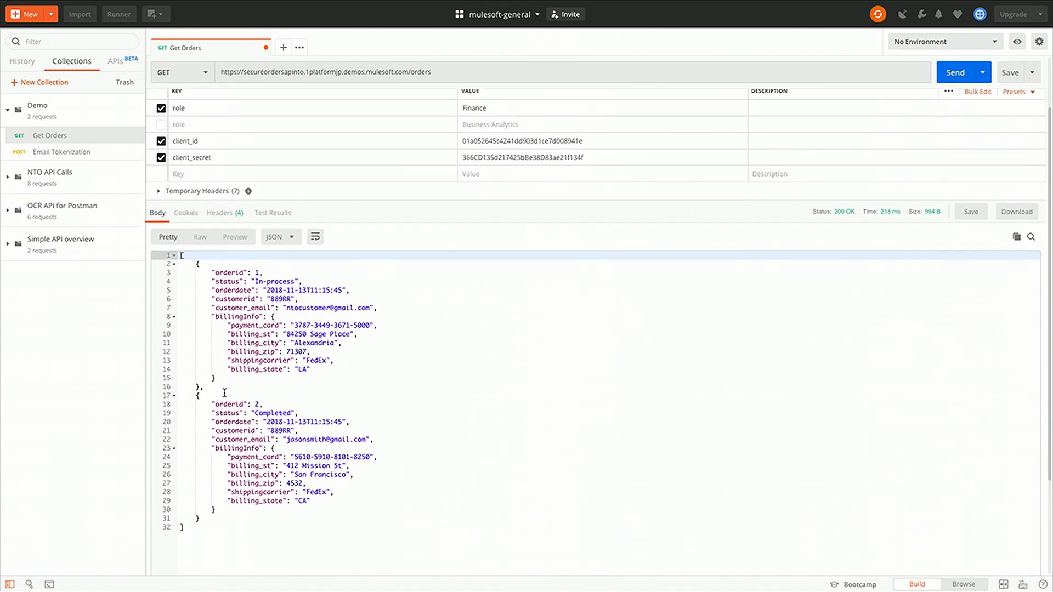
{"action": "scroll", "coordinate": [258, 277], "scroll_direction": "down", "scroll_amount": 1}
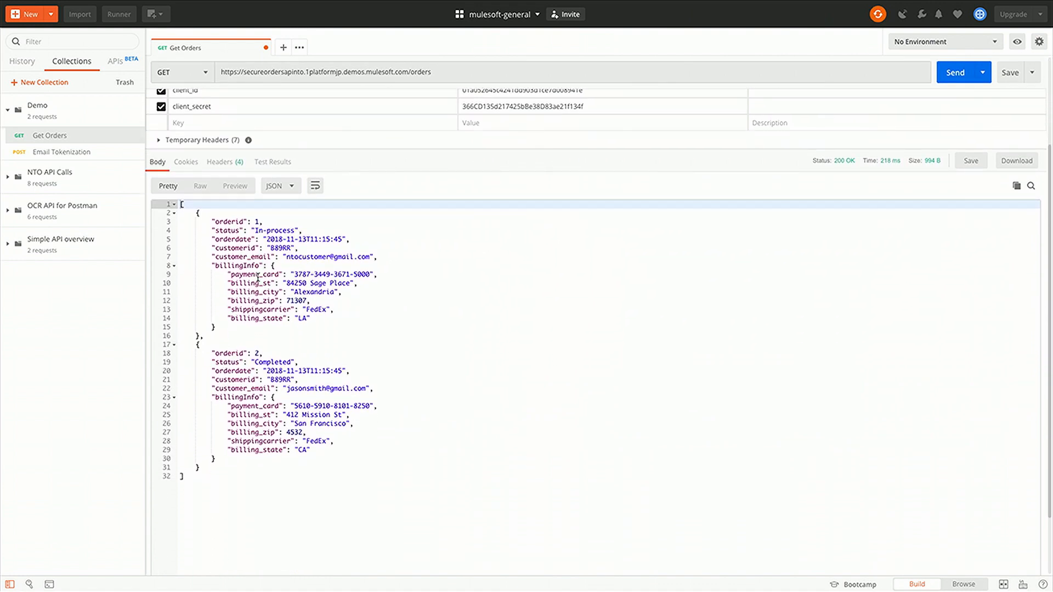
{"action": "left_click", "coordinate": [235, 257]}
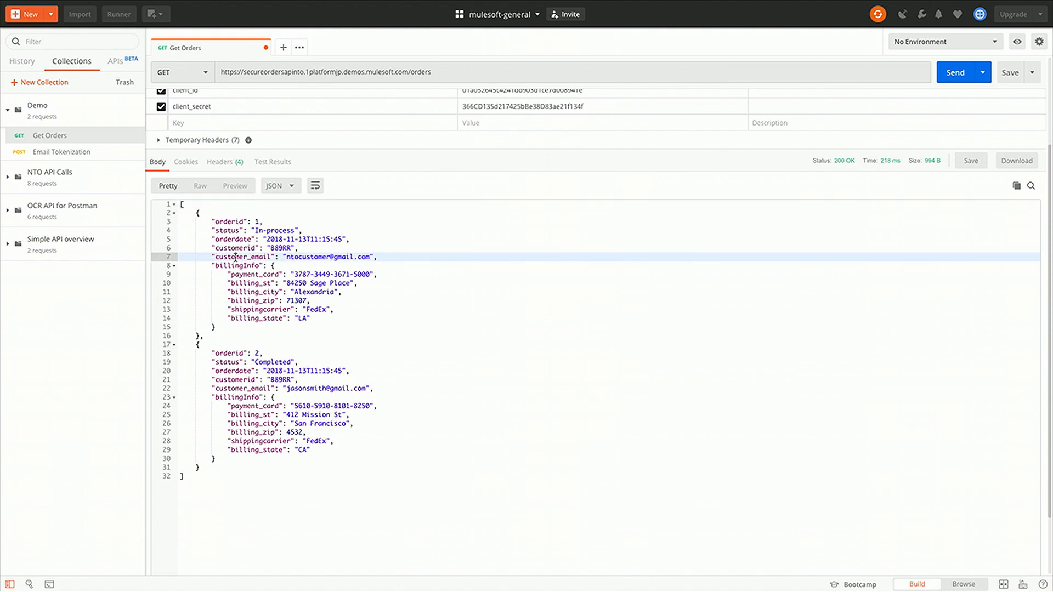
{"action": "double_click", "coordinate": [266, 274]}
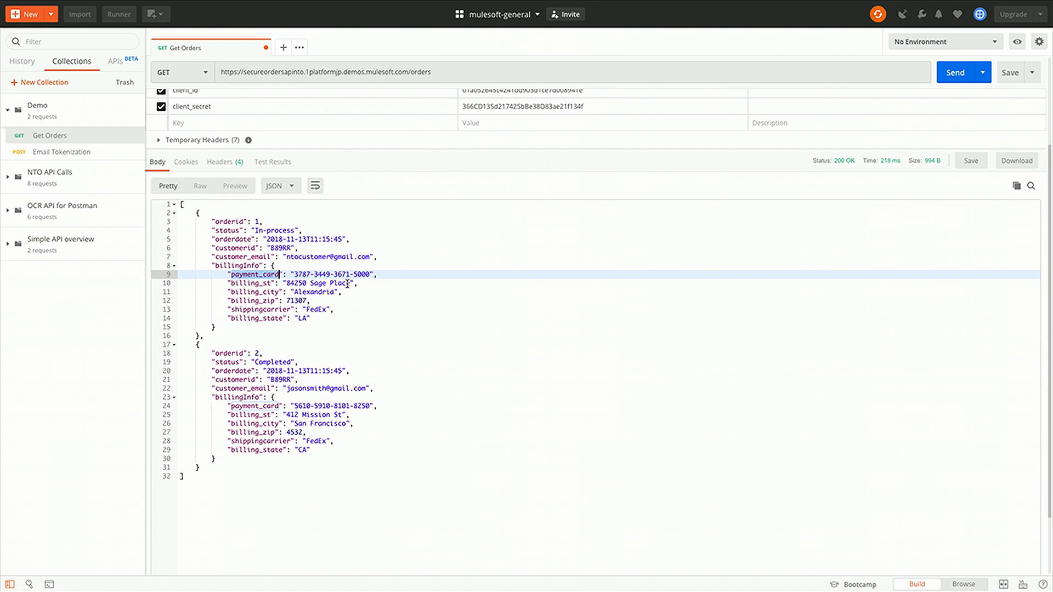
{"action": "left_click", "coordinate": [292, 224]}
{"action": "key", "text": "ctrl+Left"}
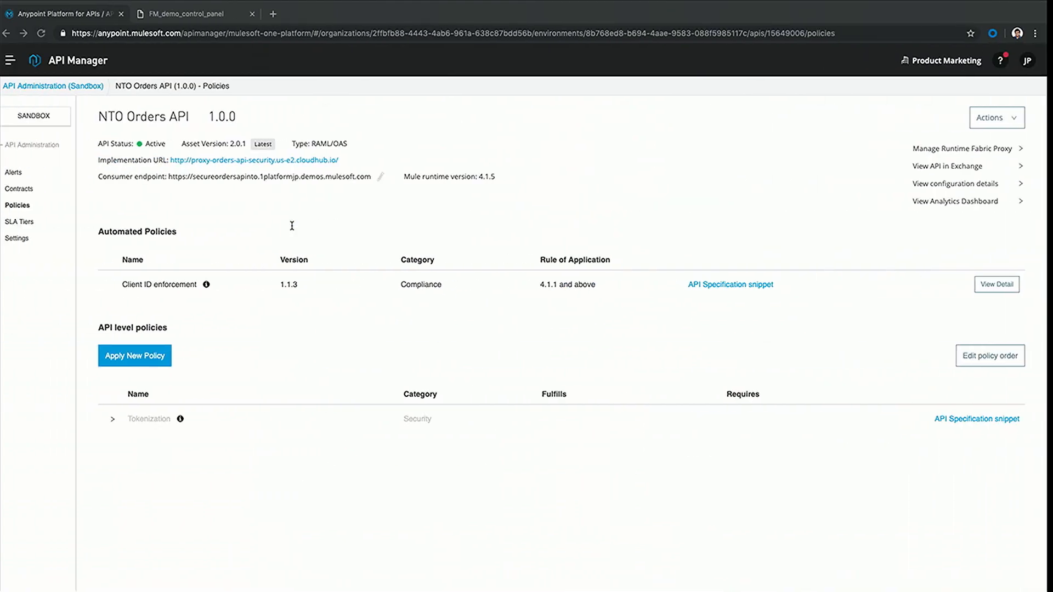
Browse the Tokenization policy's versions, including 1.1.0, in the add-policy list, then cancel
{"action": "left_click", "coordinate": [158, 357]}
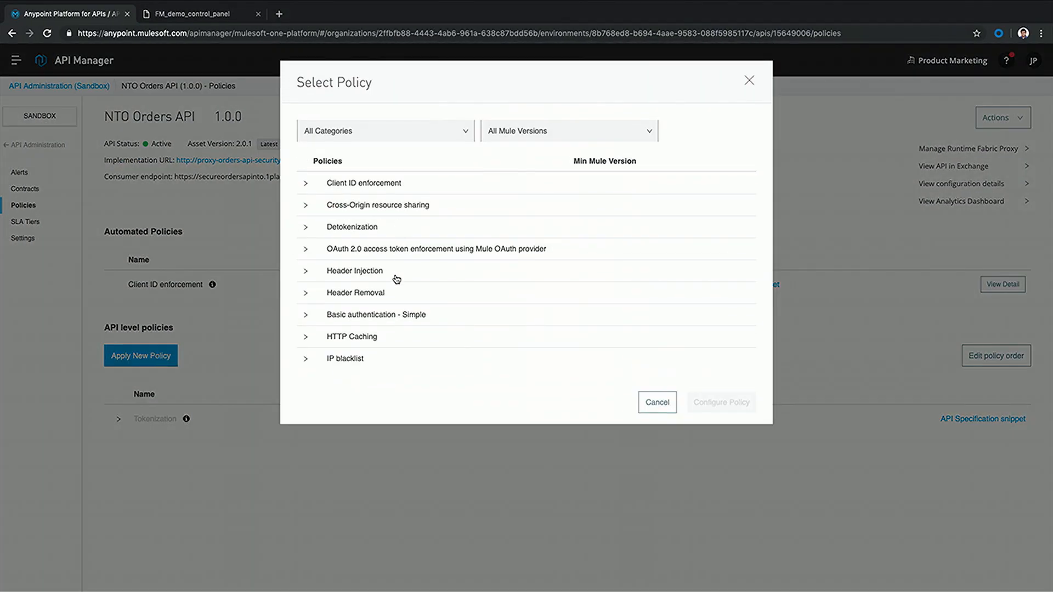
{"action": "scroll", "coordinate": [397, 279], "scroll_direction": "down", "scroll_amount": 3}
{"action": "scroll", "coordinate": [396, 279], "scroll_direction": "down", "scroll_amount": 2}
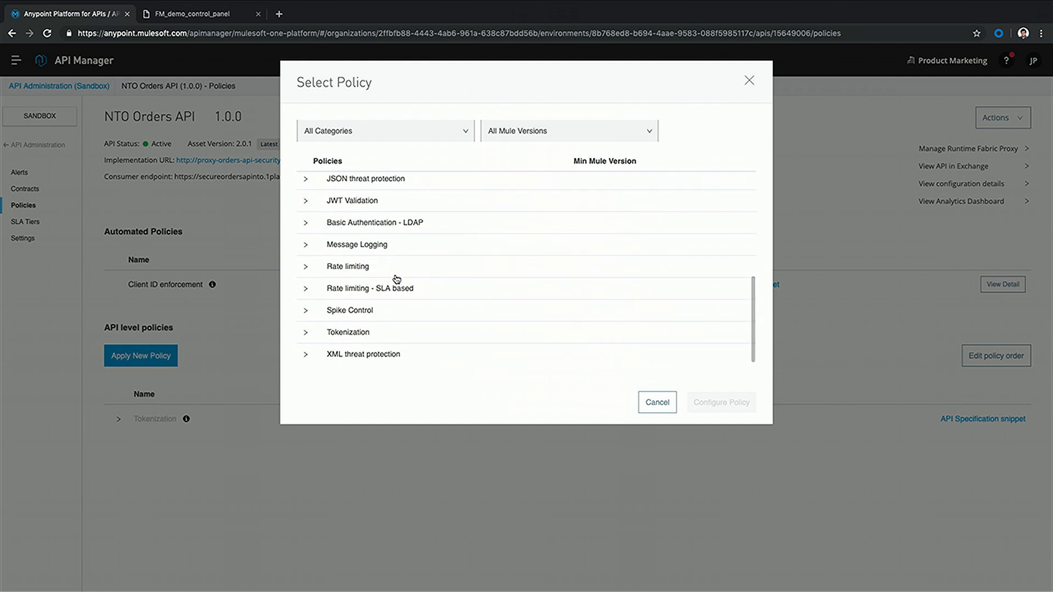
{"action": "scroll", "coordinate": [397, 279], "scroll_direction": "up", "scroll_amount": 5}
{"action": "scroll", "coordinate": [397, 278], "scroll_direction": "up", "scroll_amount": 1}
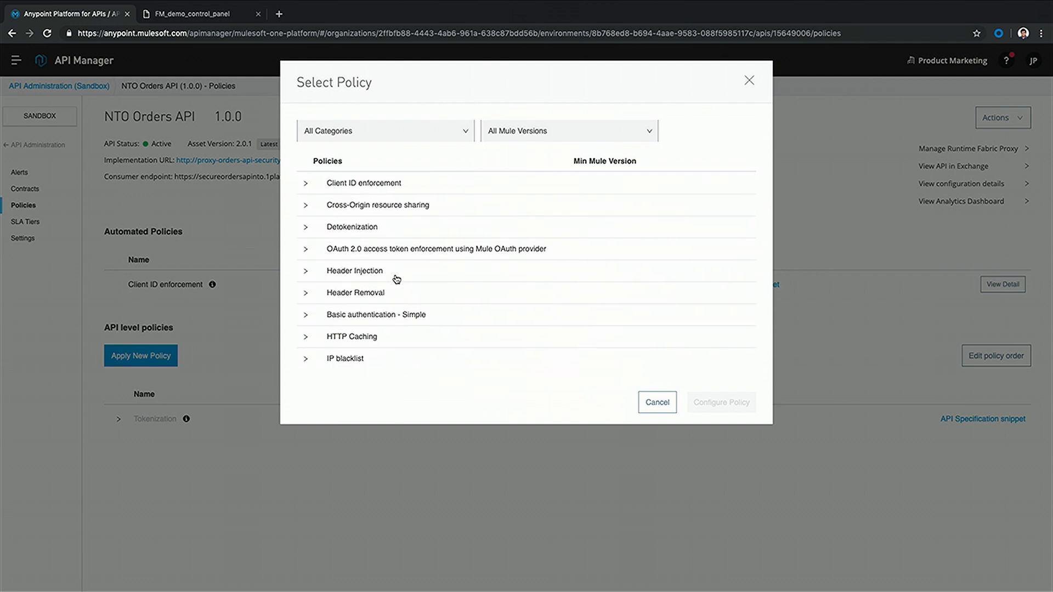
{"action": "scroll", "coordinate": [398, 278], "scroll_direction": "down", "scroll_amount": 5}
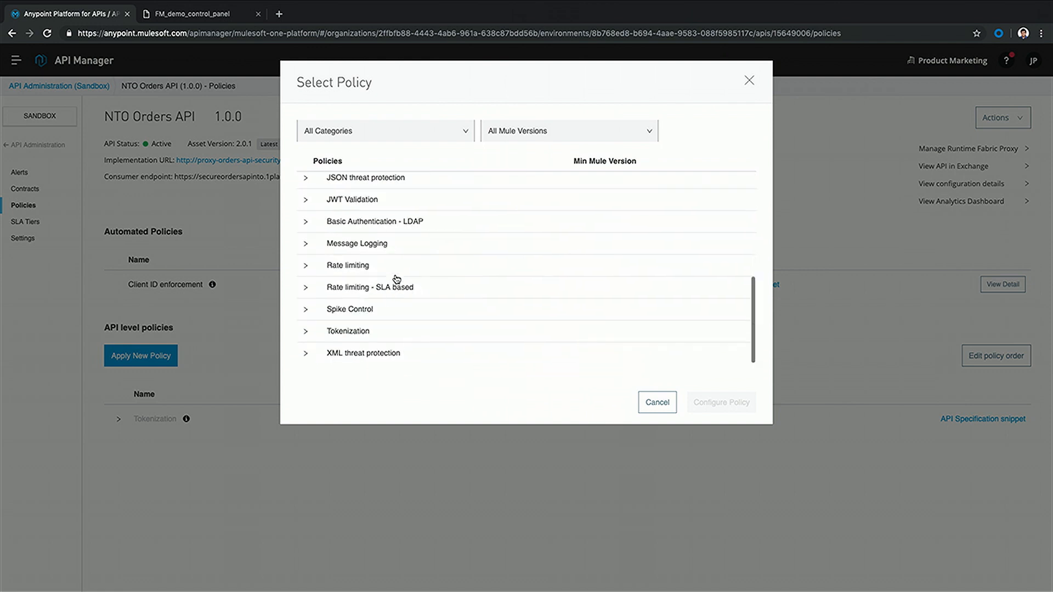
{"action": "left_click", "coordinate": [306, 332]}
{"action": "scroll", "coordinate": [355, 347], "scroll_direction": "down", "scroll_amount": 1}
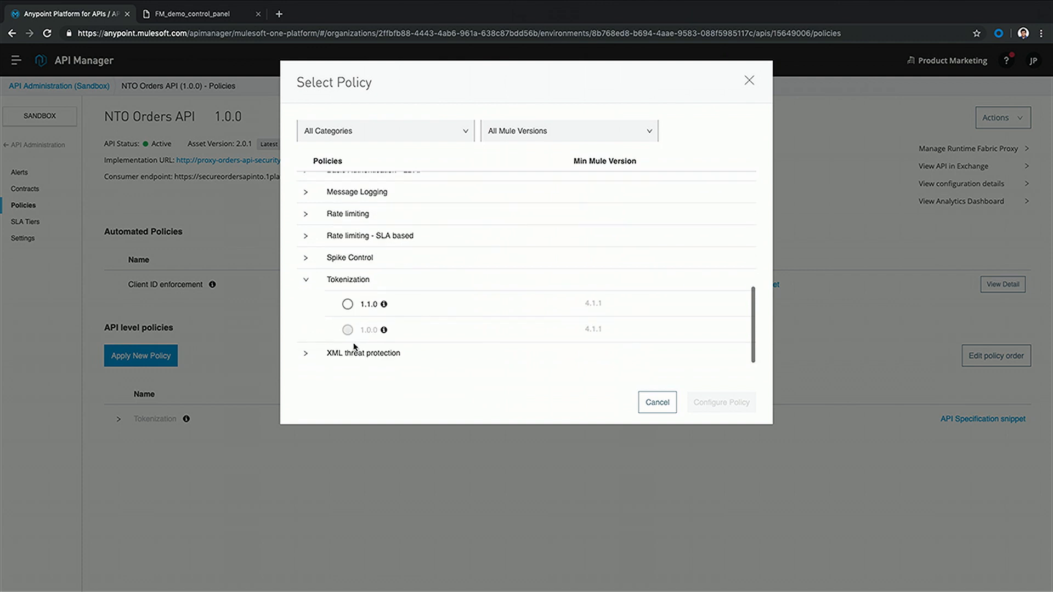
{"action": "left_click", "coordinate": [348, 307]}
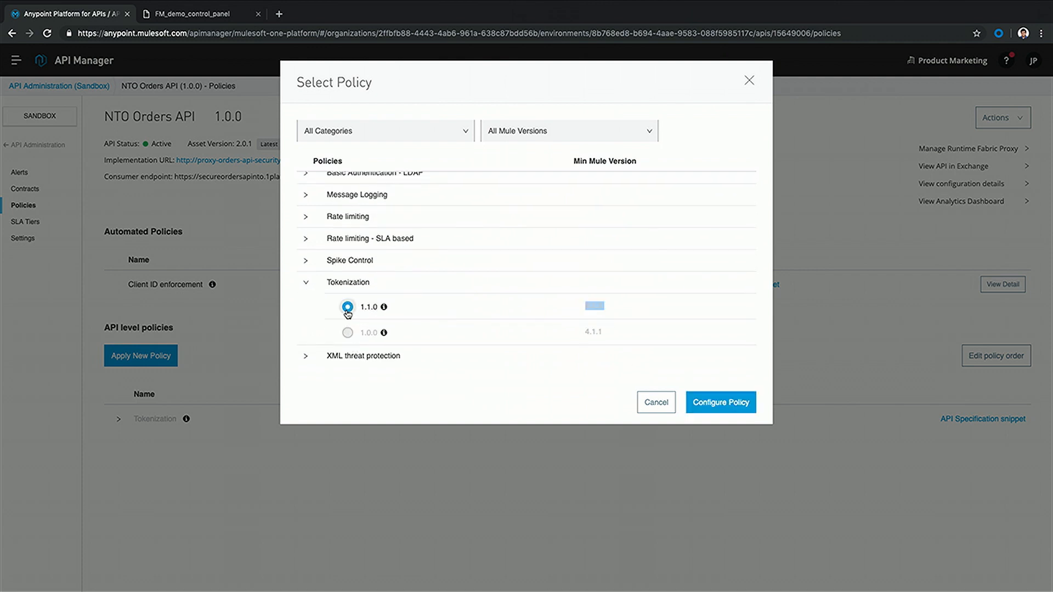
{"action": "left_click", "coordinate": [658, 407]}
Review the existing Tokenization policy's settings without changes, then enable it
{"action": "left_click", "coordinate": [121, 420]}
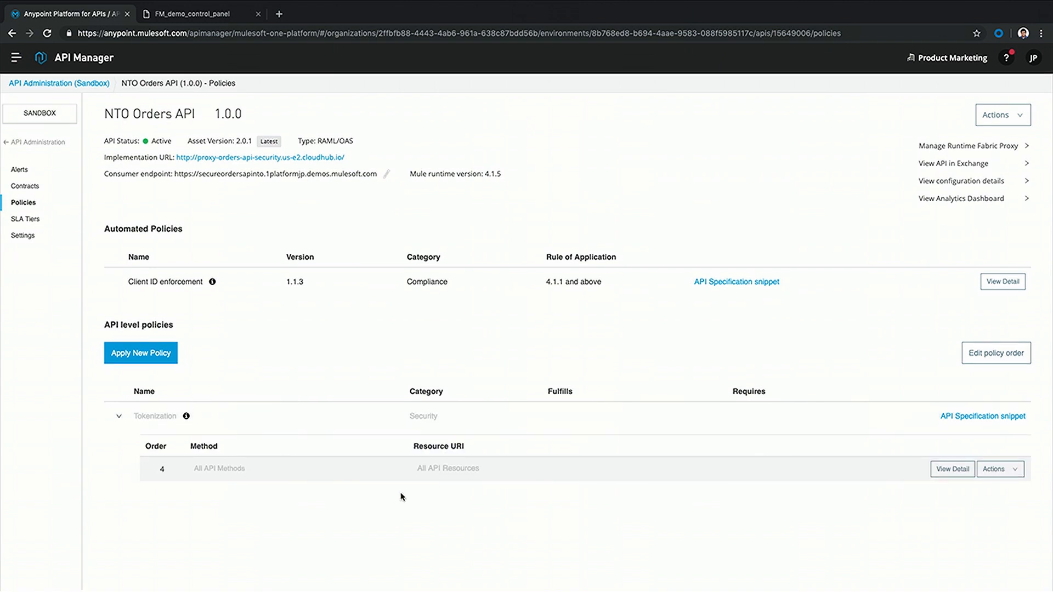
{"action": "left_click", "coordinate": [1003, 472]}
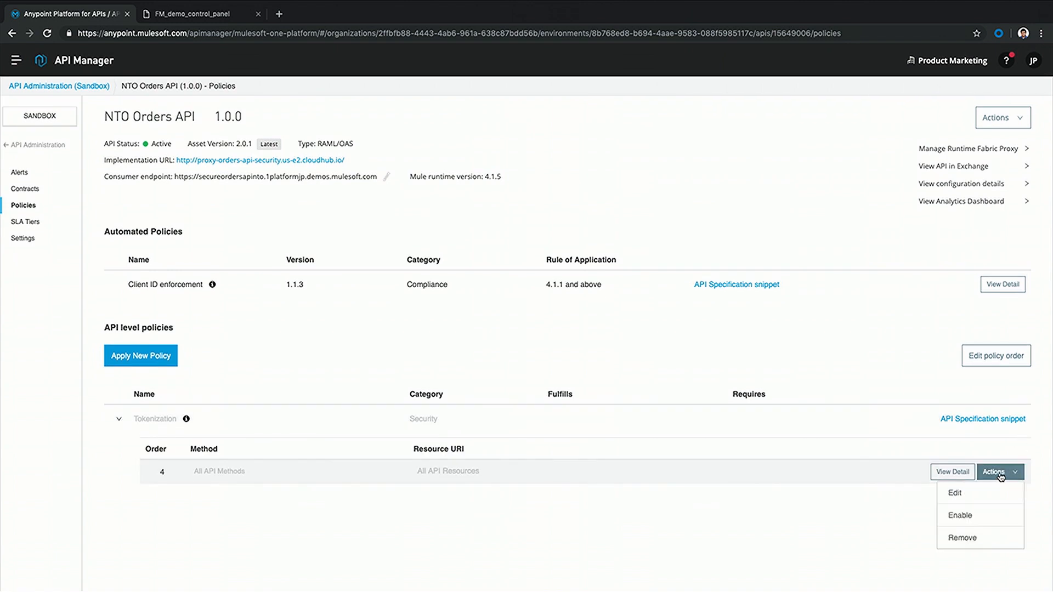
{"action": "left_click", "coordinate": [980, 502]}
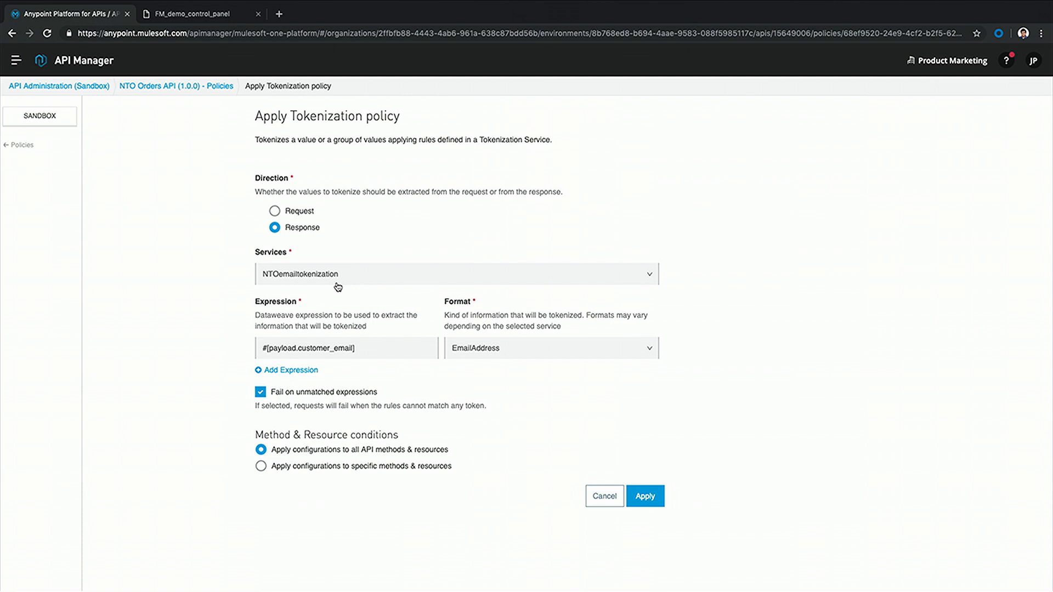
{"action": "left_click", "coordinate": [599, 498]}
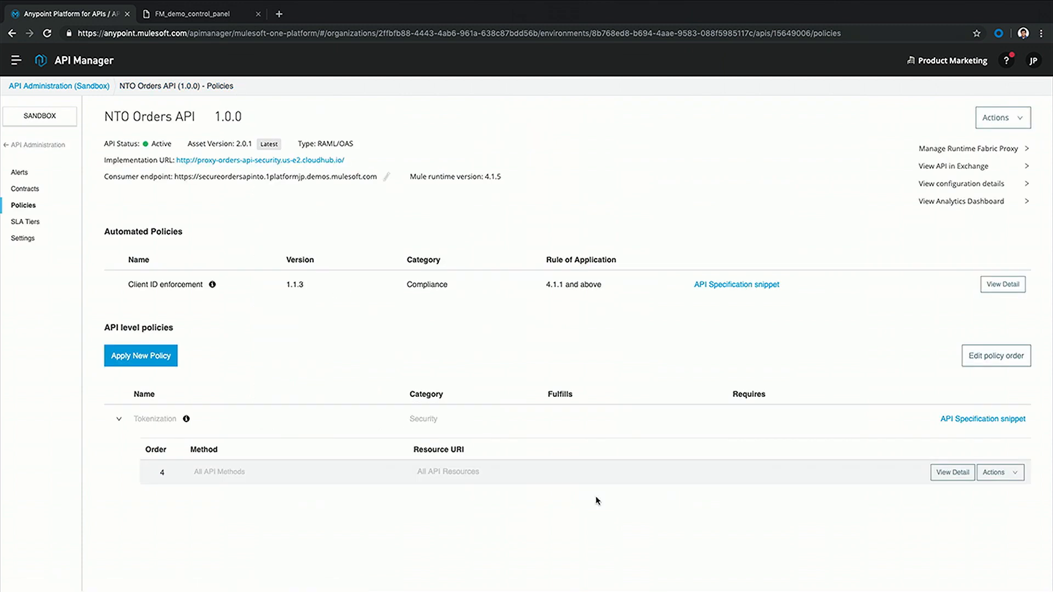
{"action": "left_click", "coordinate": [979, 471]}
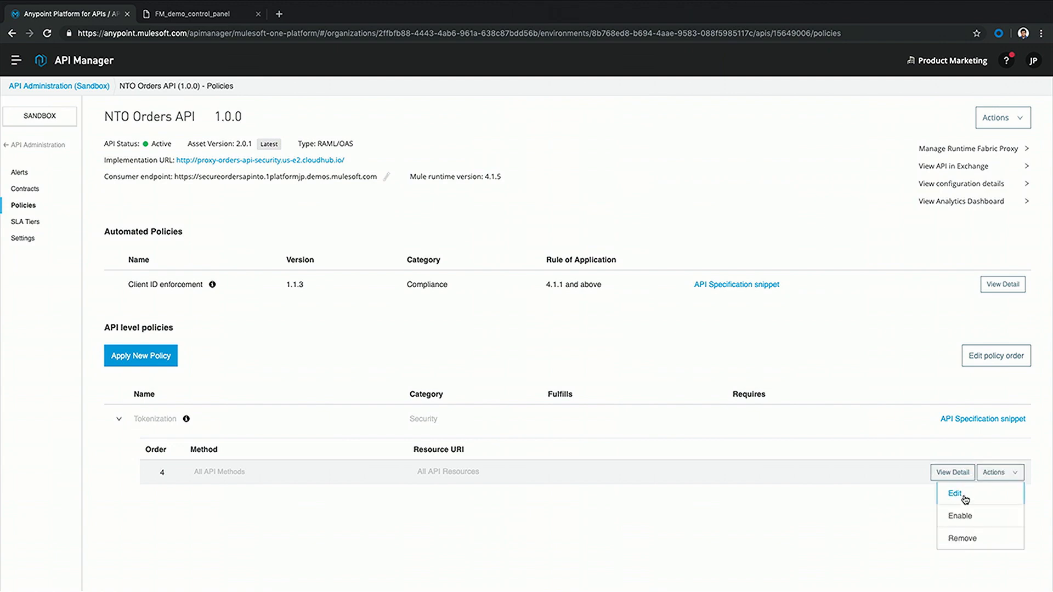
{"action": "left_click", "coordinate": [962, 516]}
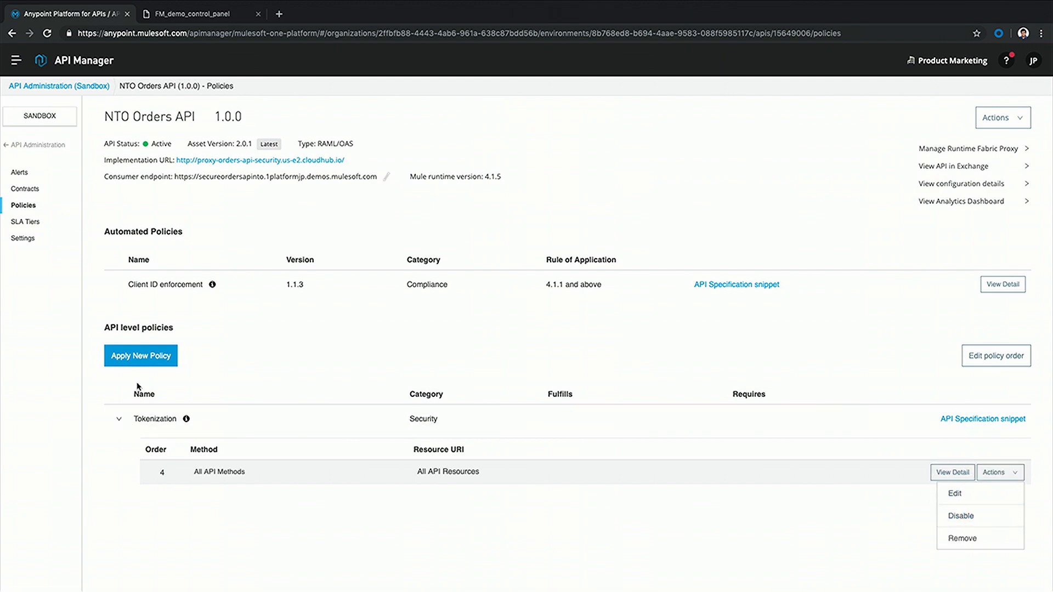
{"action": "left_click", "coordinate": [119, 419]}
Resend Get Orders as Finance and highlight the first order's plain customer email
{"action": "key", "text": "ctrl+Right"}
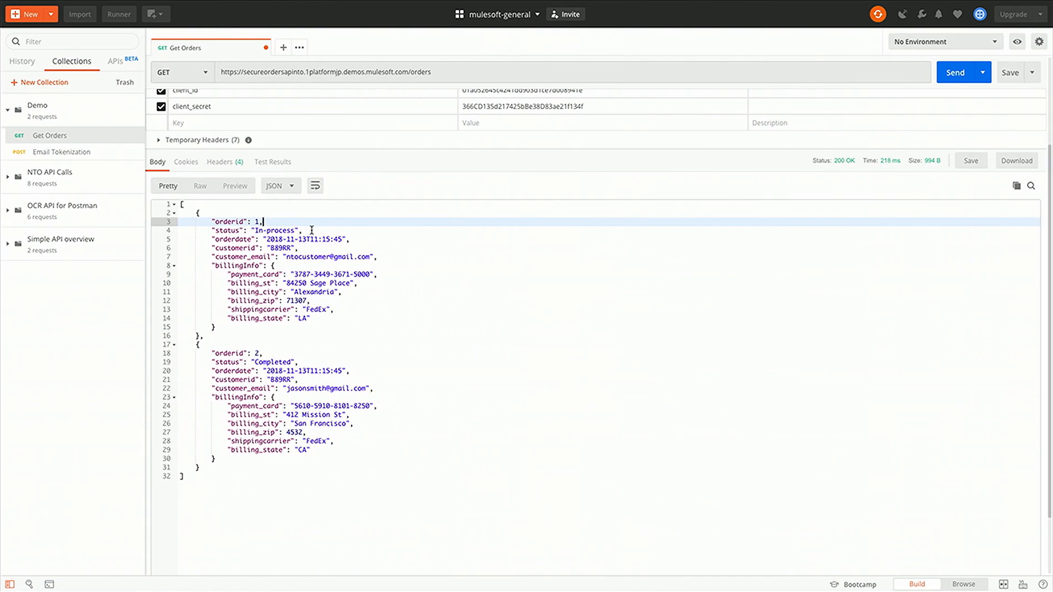
{"action": "scroll", "coordinate": [312, 233], "scroll_direction": "up", "scroll_amount": 5}
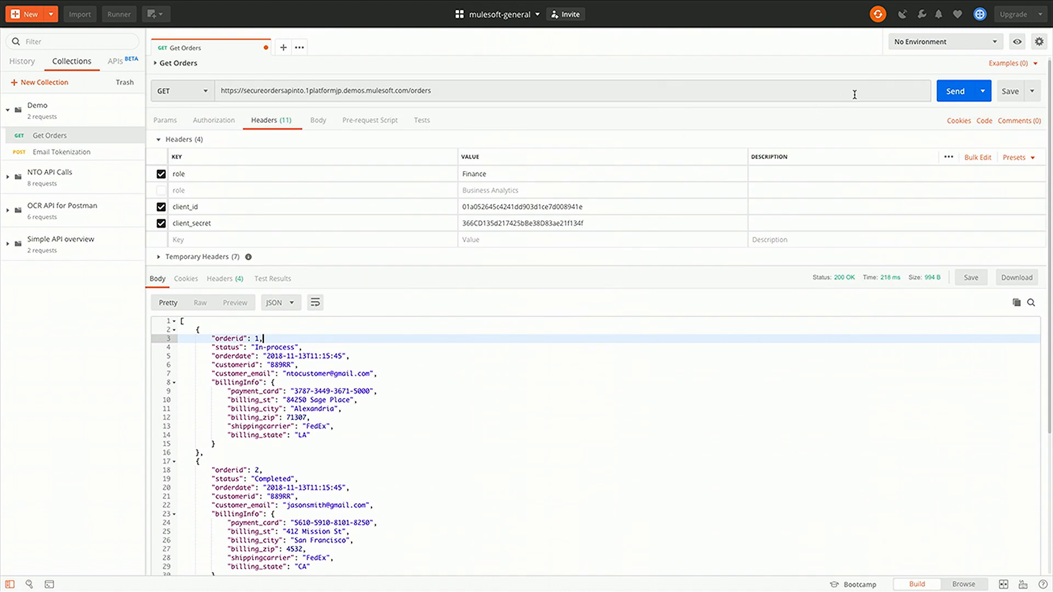
{"action": "left_click", "coordinate": [956, 91]}
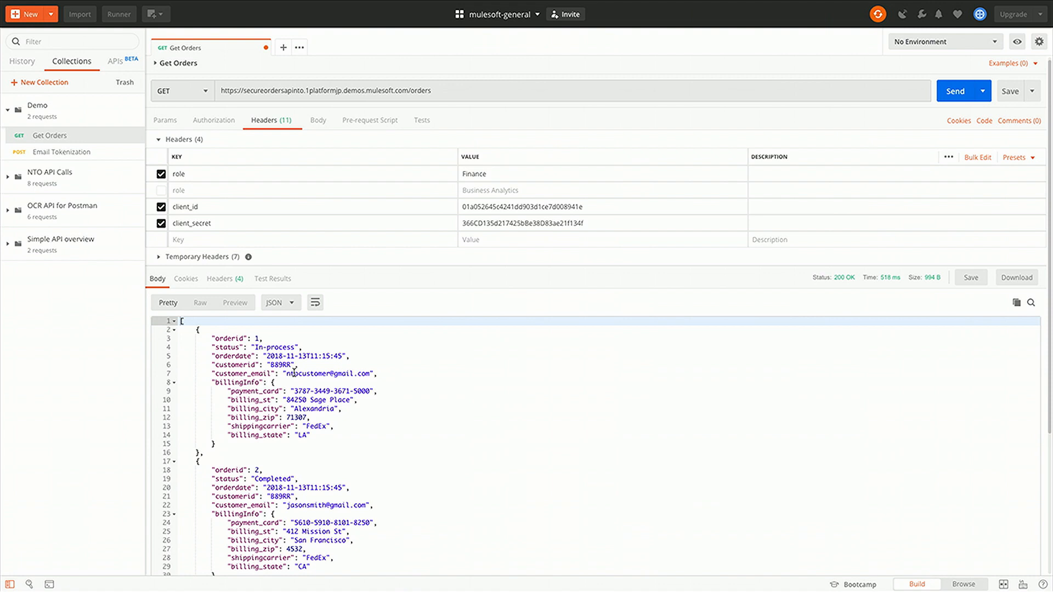
{"action": "left_click_drag", "start_coordinate": [286, 374], "coordinate": [372, 374]}
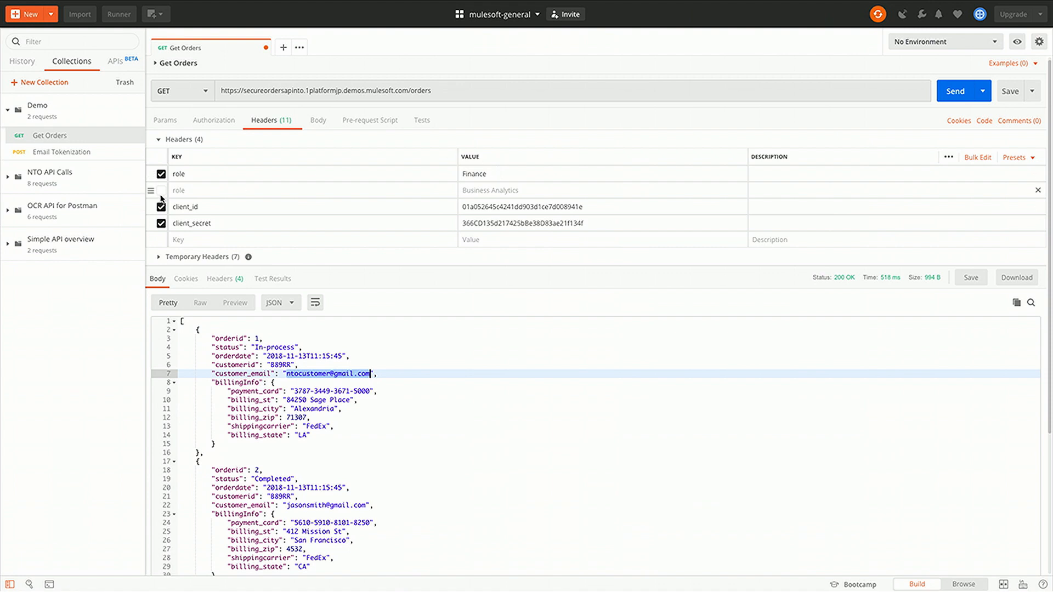
Switch to the Business Analytics role header, resend, and inspect the tokenized payment card and billingInfo
{"action": "left_click", "coordinate": [161, 176]}
{"action": "left_click", "coordinate": [162, 190]}
{"action": "left_click", "coordinate": [948, 92]}
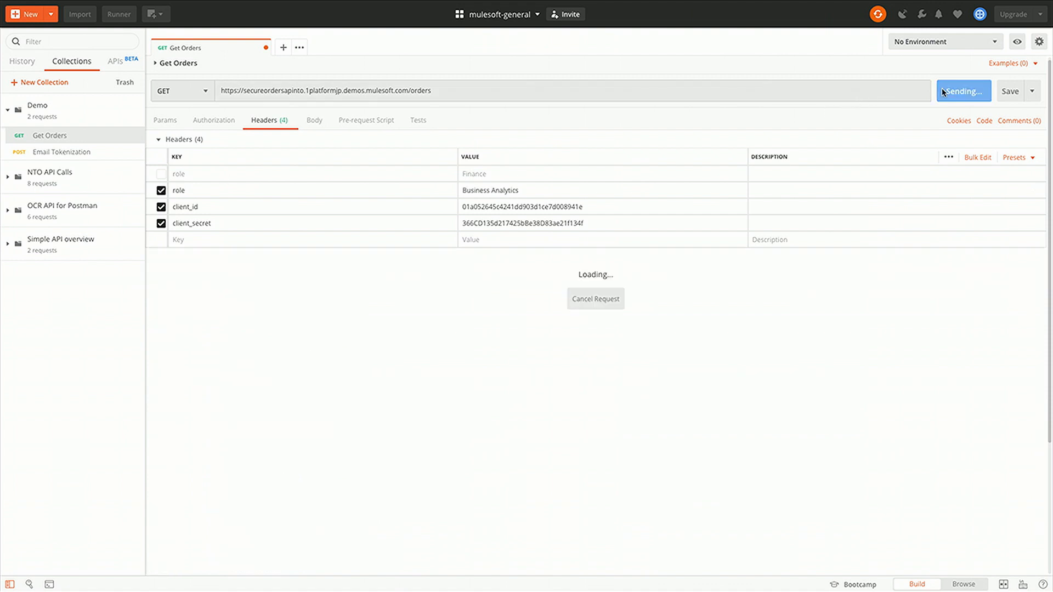
{"action": "left_click", "coordinate": [390, 435]}
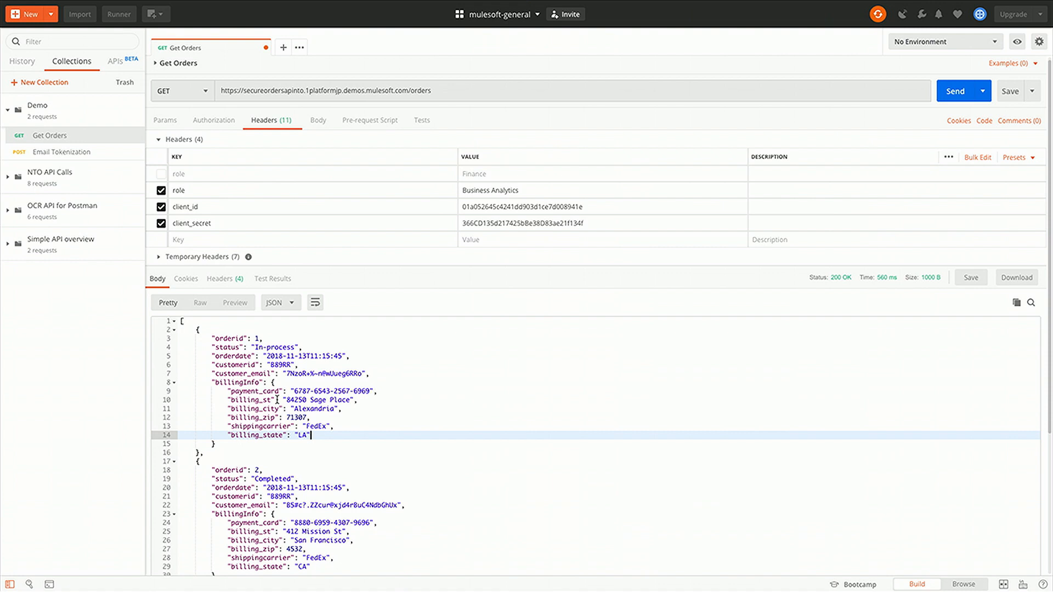
{"action": "left_click_drag", "start_coordinate": [297, 382], "coordinate": [360, 391]}
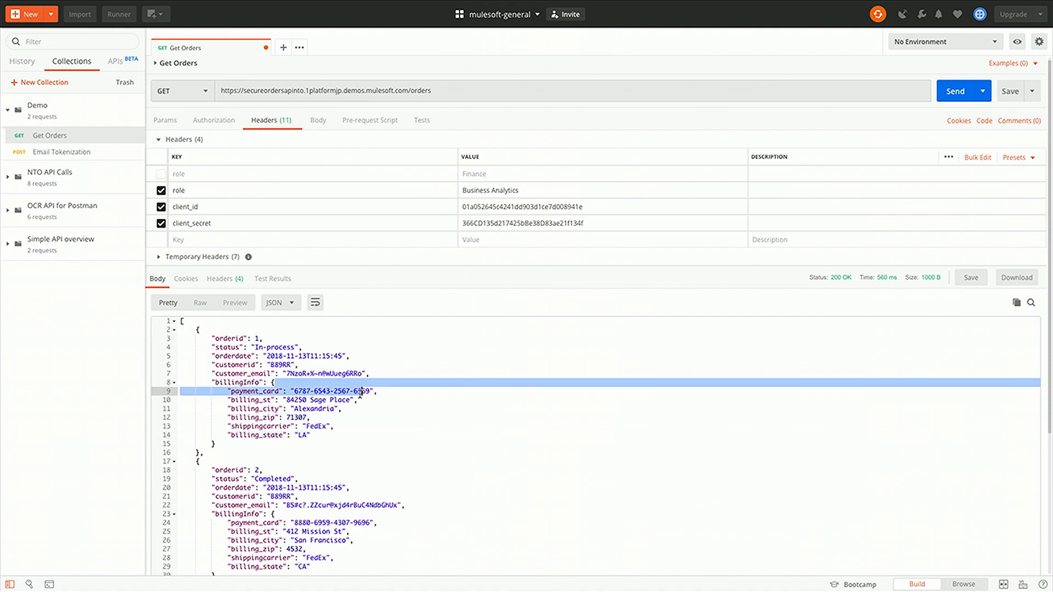
{"action": "double_click", "coordinate": [305, 382]}
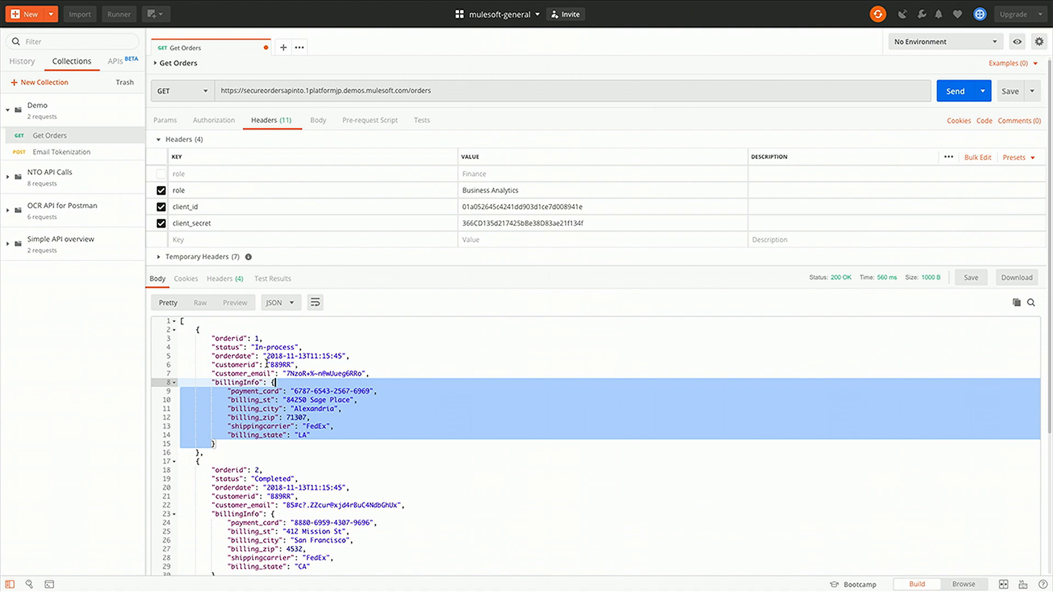
Send Get Orders repeatedly until a 503 rate-limited response appears
{"action": "left_click", "coordinate": [955, 91]}
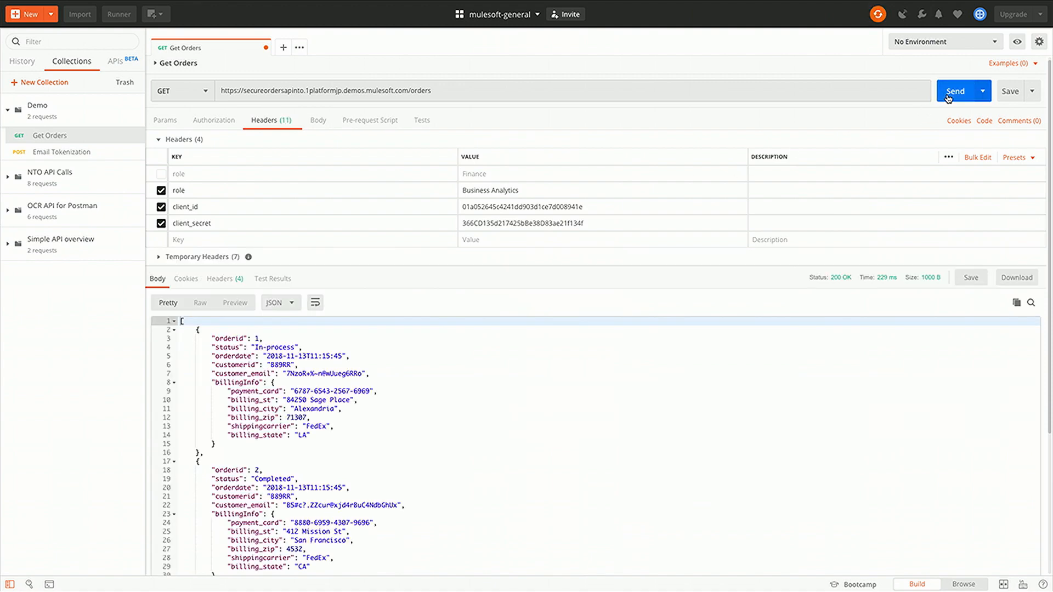
{"action": "left_click", "coordinate": [947, 97]}
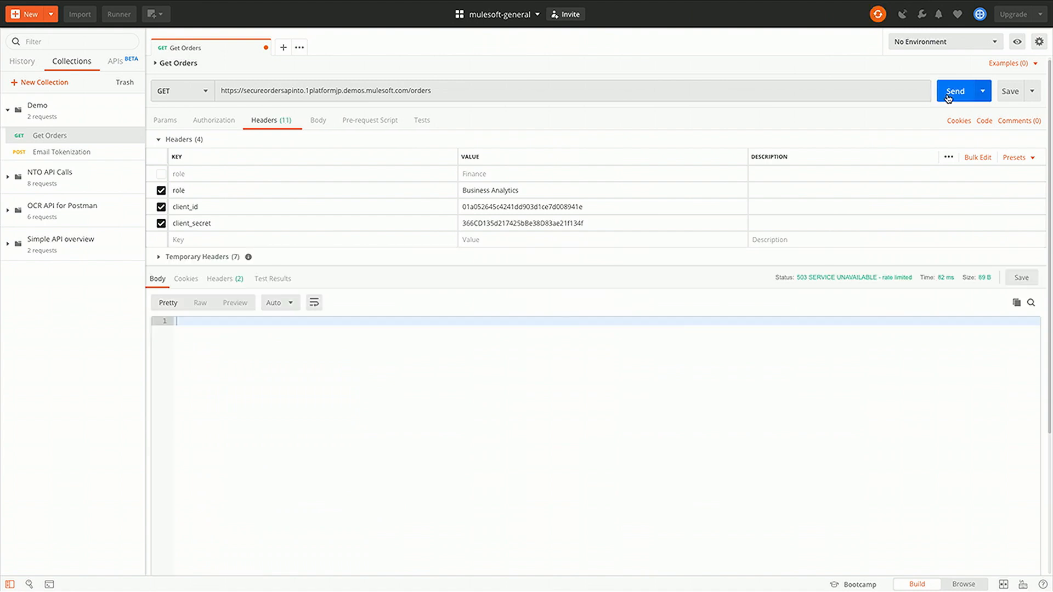
{"action": "left_click", "coordinate": [947, 97]}
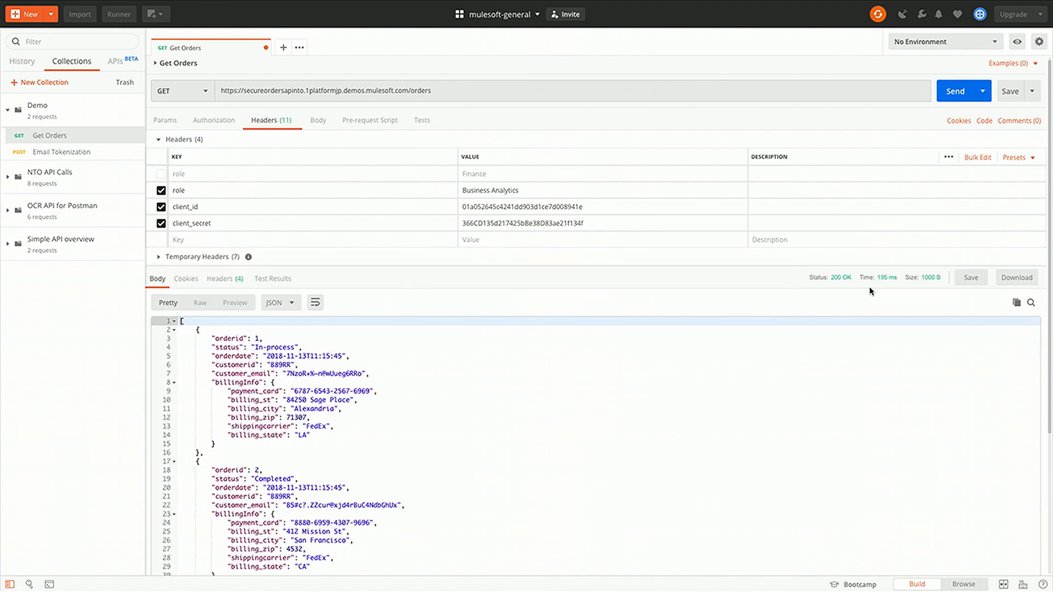
{"action": "left_click", "coordinate": [949, 94]}
{"action": "left_click", "coordinate": [950, 101]}
{"action": "left_click", "coordinate": [951, 102]}
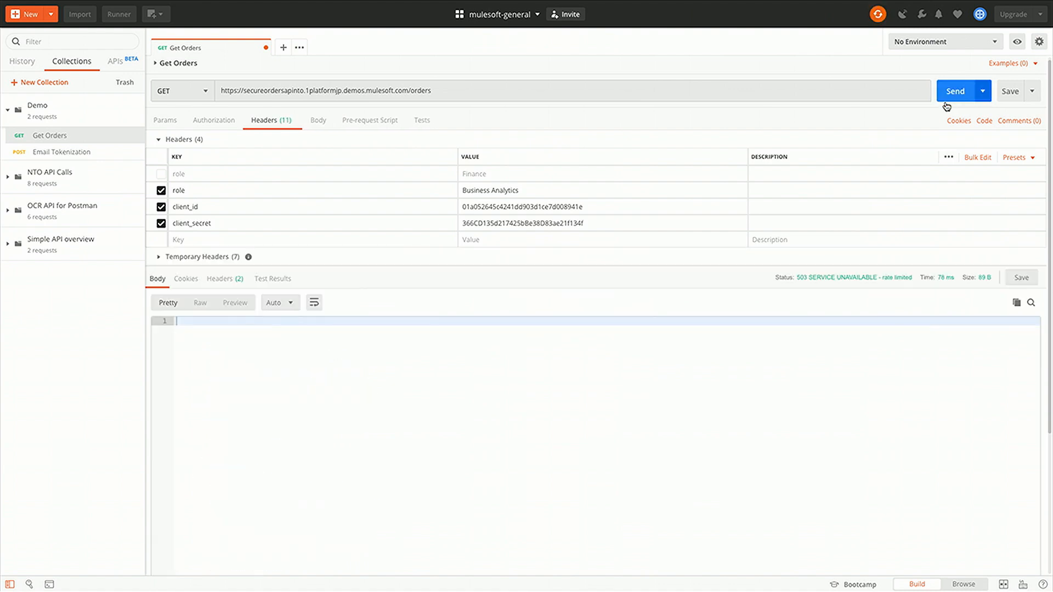
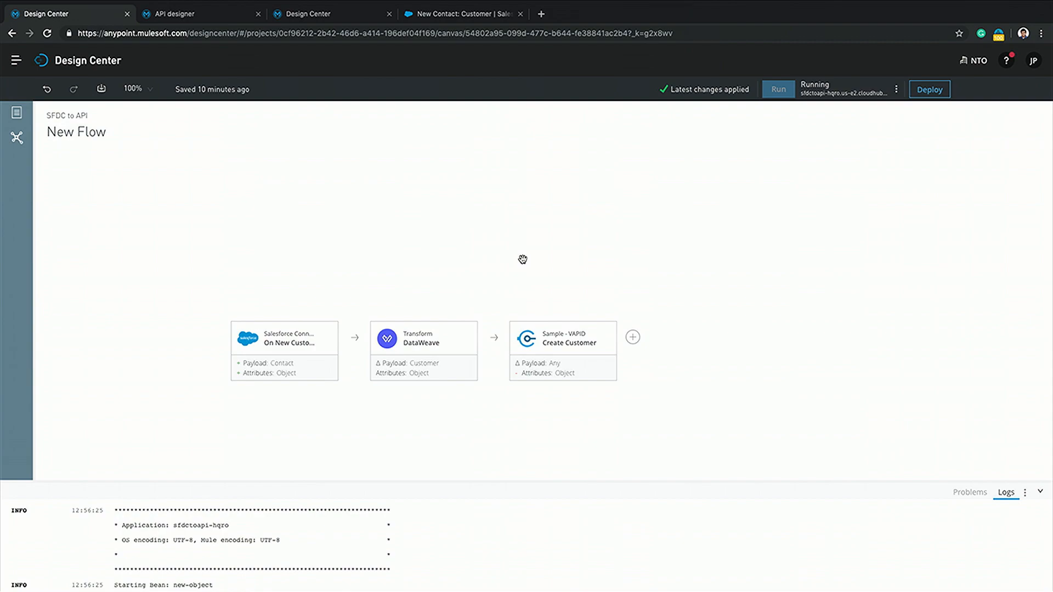
Switch to the API Manager space showing the NTO Orders API policies
{"action": "key", "text": "ctrl+Right"}
{"action": "key", "text": "ctrl+Right"}
{"action": "key", "text": "ctrl+Right"}
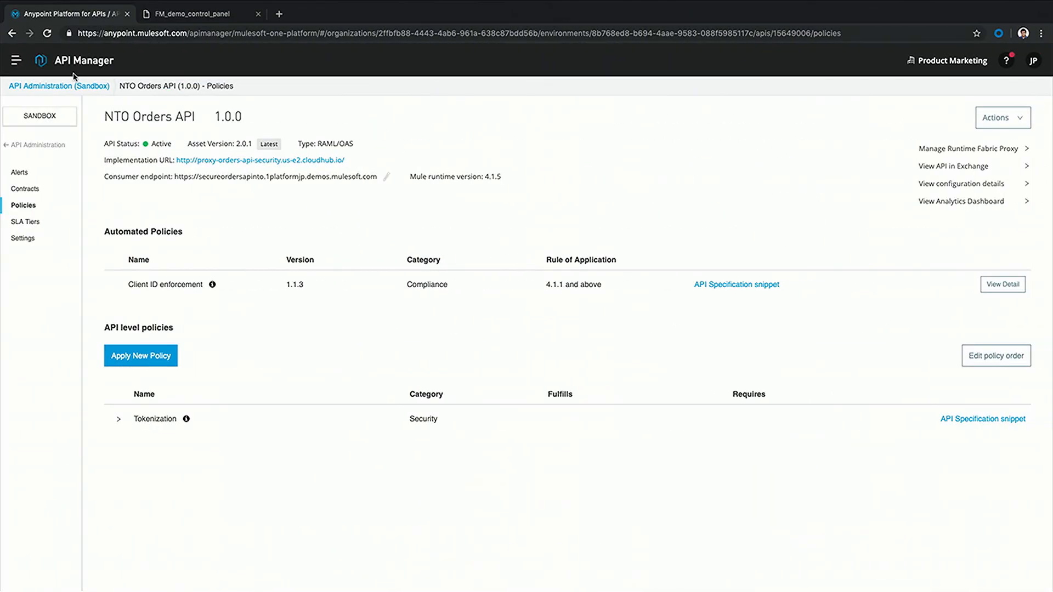
From the platform home page, switch to the Anypoint Monitoring Demo business group
{"action": "left_click", "coordinate": [16, 61]}
{"action": "left_click", "coordinate": [47, 72]}
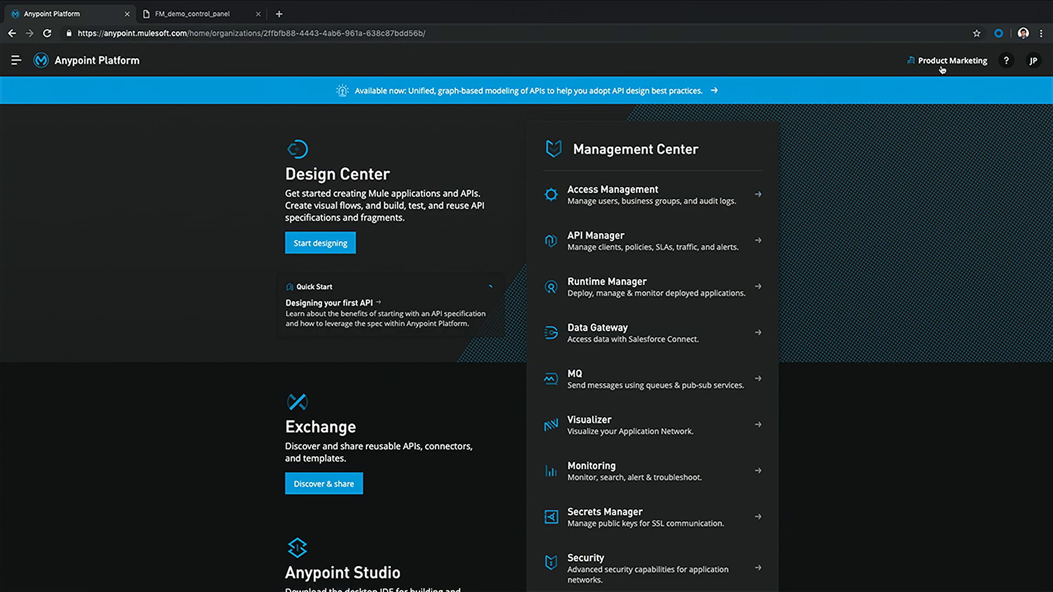
{"action": "left_click", "coordinate": [911, 59]}
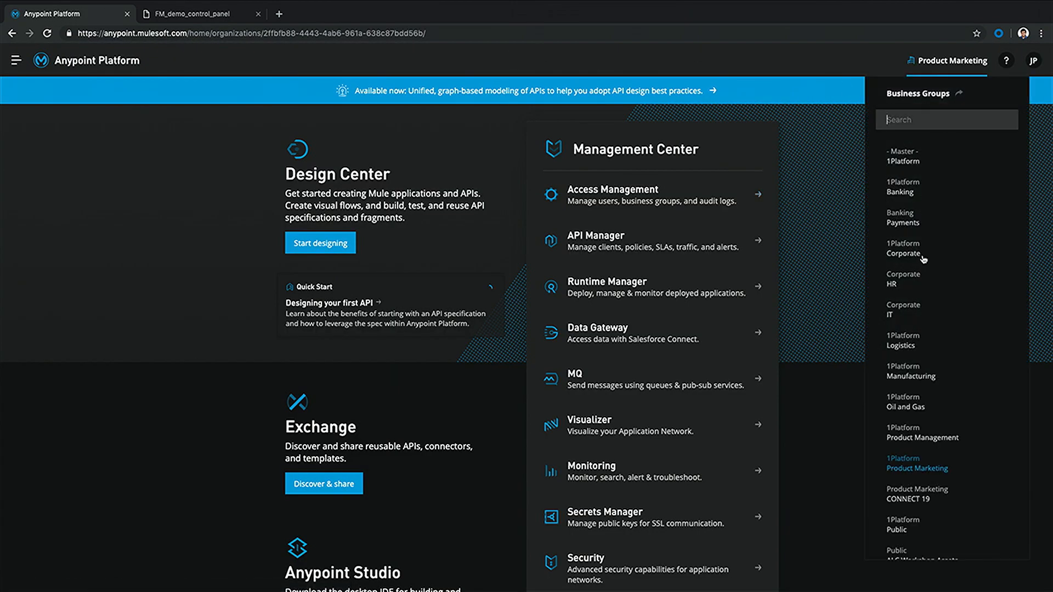
{"action": "scroll", "coordinate": [924, 259], "scroll_direction": "down", "scroll_amount": 5}
{"action": "left_click", "coordinate": [922, 418]}
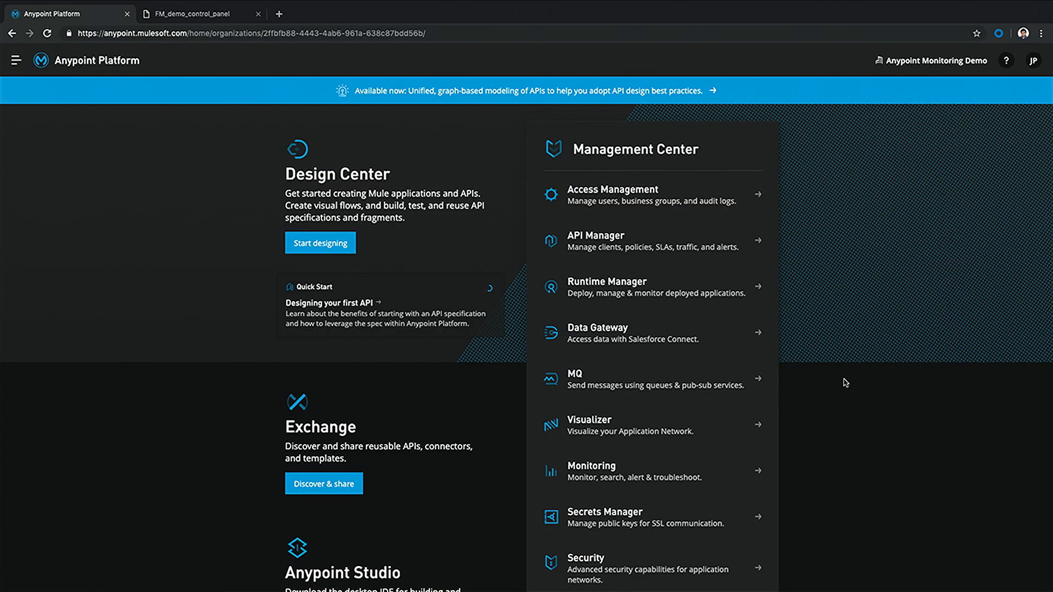
Turn on Product API execution issues in the control panel, then open Anypoint Monitoring
{"action": "left_click", "coordinate": [192, 16]}
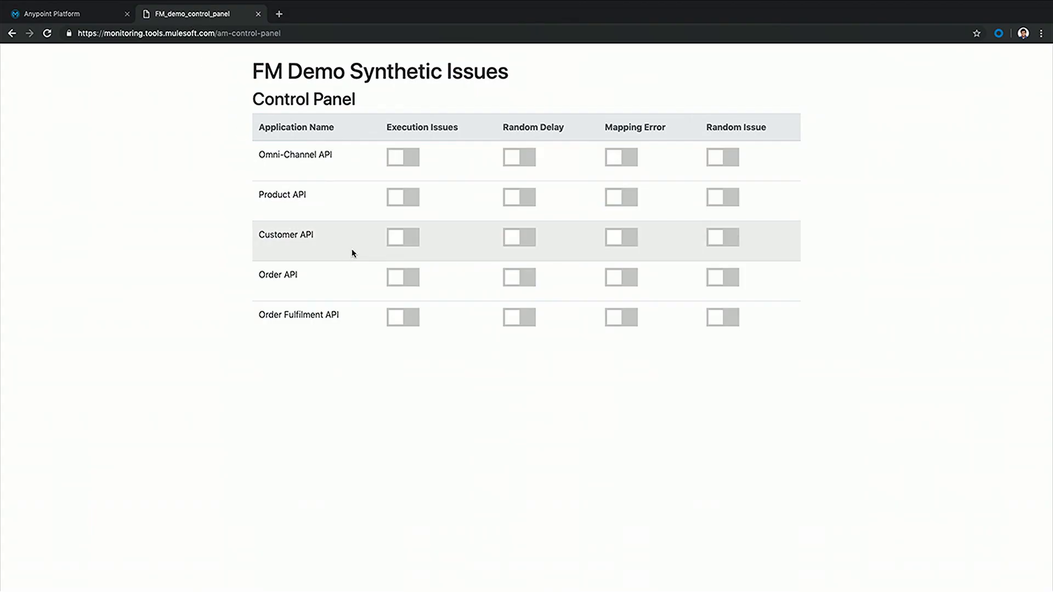
{"action": "left_click", "coordinate": [400, 199]}
{"action": "left_click", "coordinate": [88, 17]}
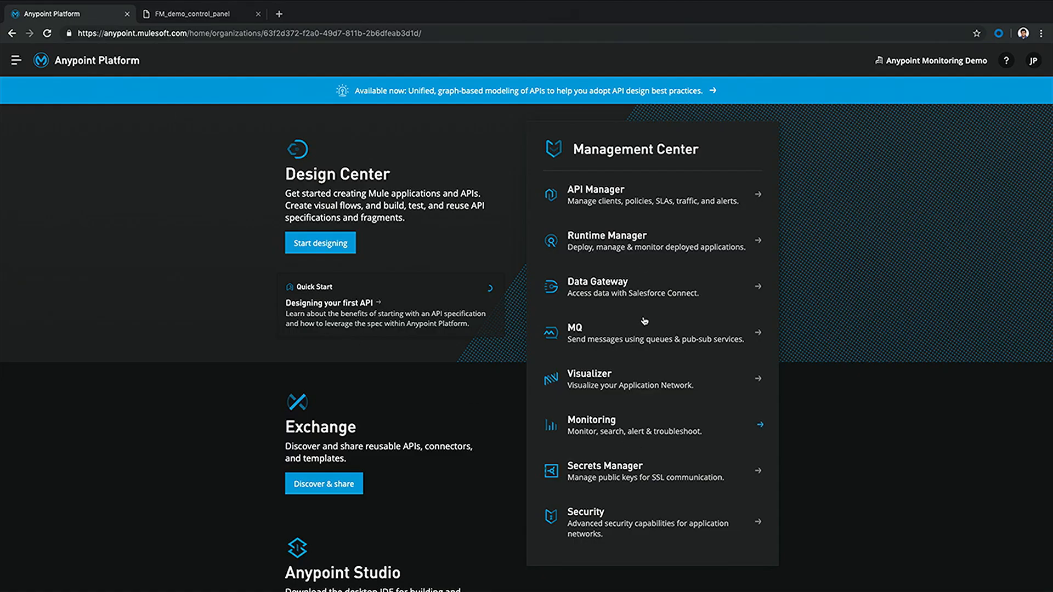
{"action": "left_click", "coordinate": [582, 421]}
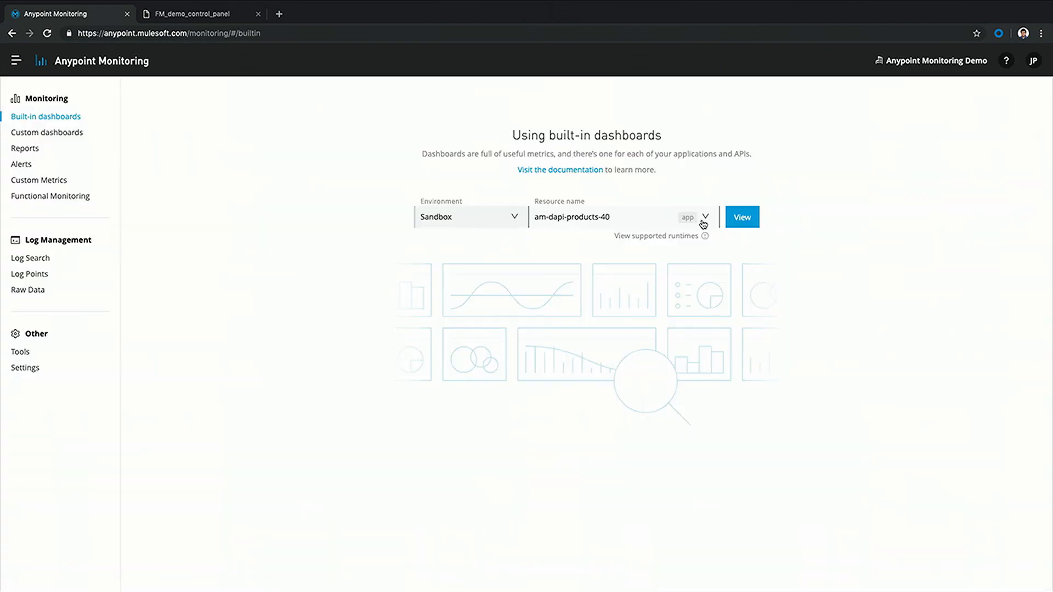
Load the am-dapi-products-40 built-in dashboard and view its Outbound and Connectors metrics
{"action": "left_click", "coordinate": [703, 223]}
{"action": "left_click", "coordinate": [730, 222]}
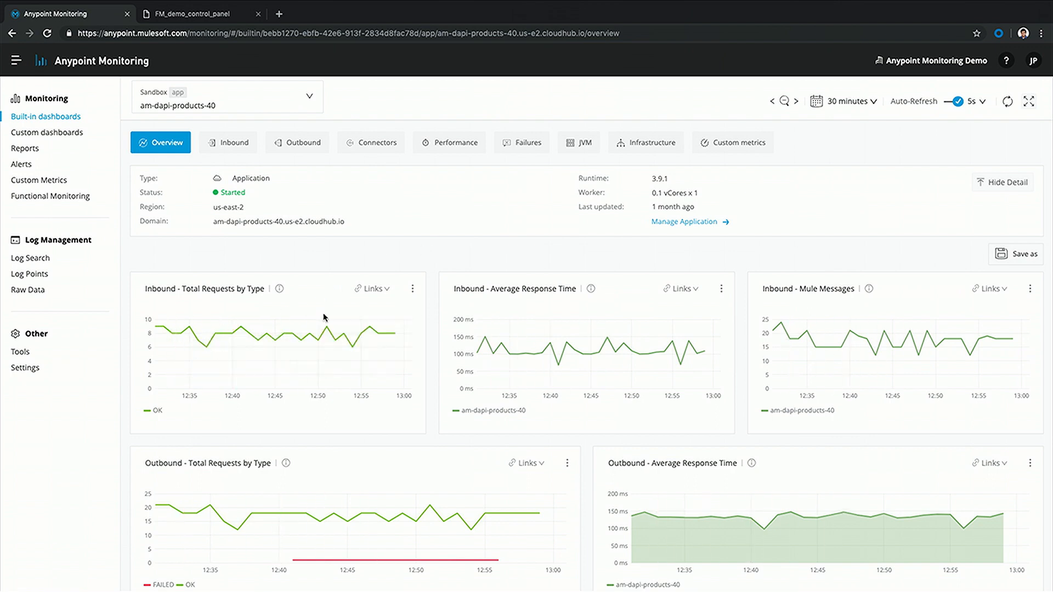
{"action": "left_click", "coordinate": [280, 146]}
{"action": "left_click", "coordinate": [375, 145]}
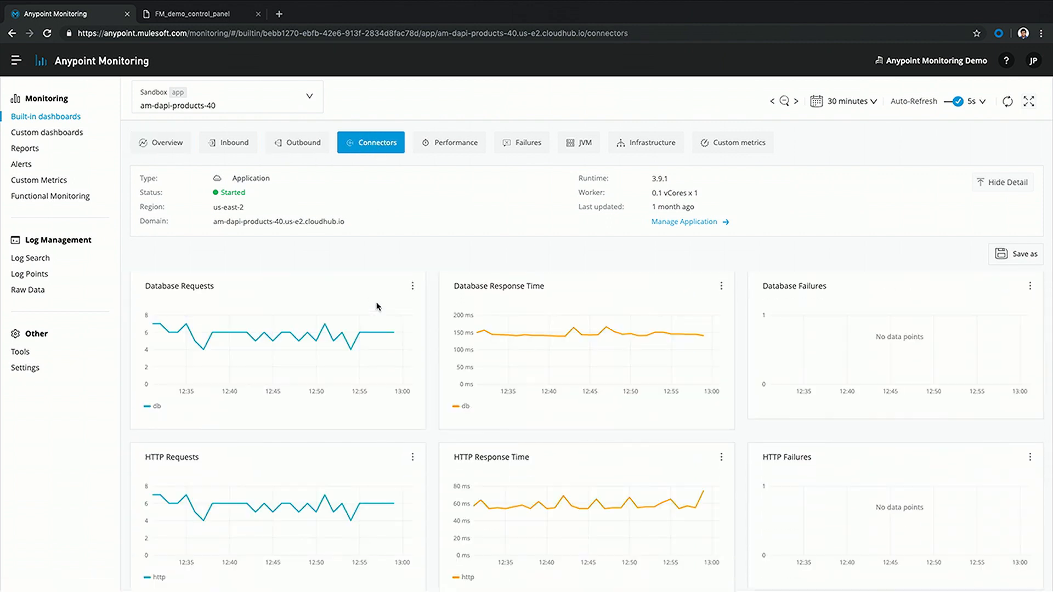
{"action": "mouse_move", "coordinate": [199, 377]}
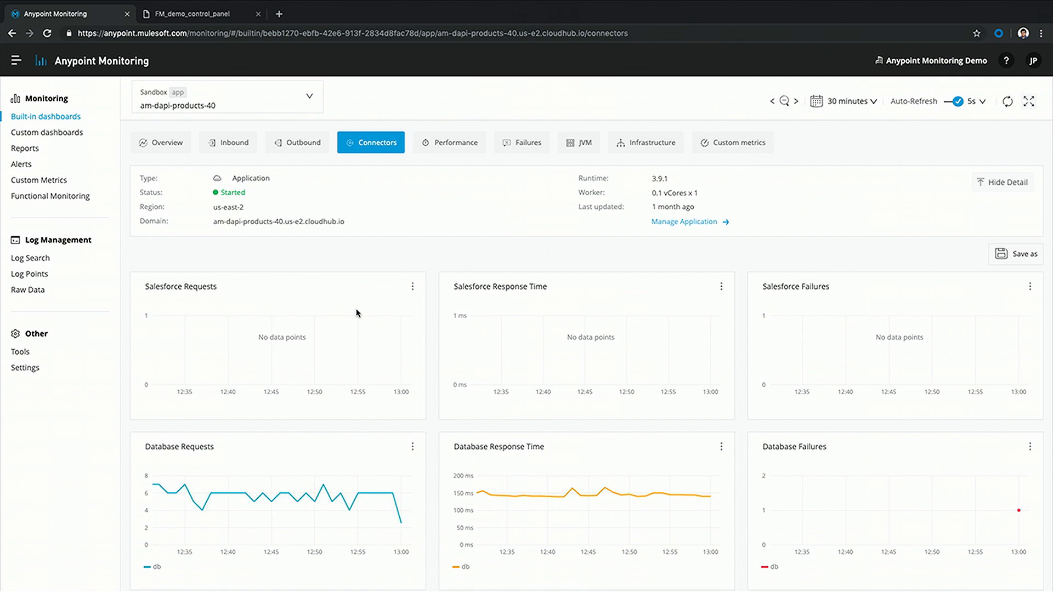
Open the custom Products Dashboard and scroll through its requests, response time, failures, revenue and orders panels
{"action": "left_click", "coordinate": [61, 135]}
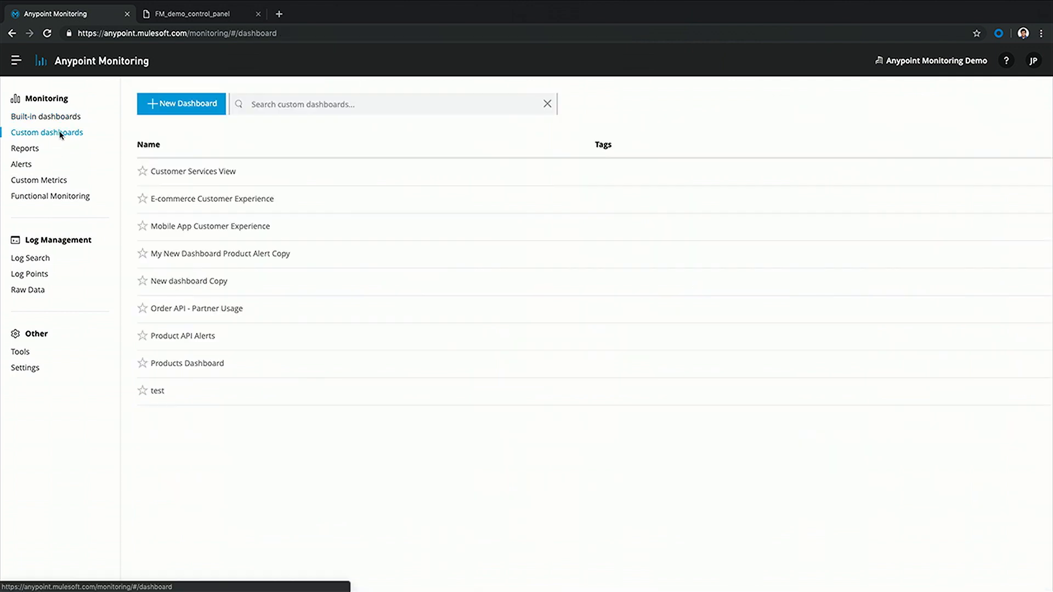
{"action": "left_click", "coordinate": [186, 365]}
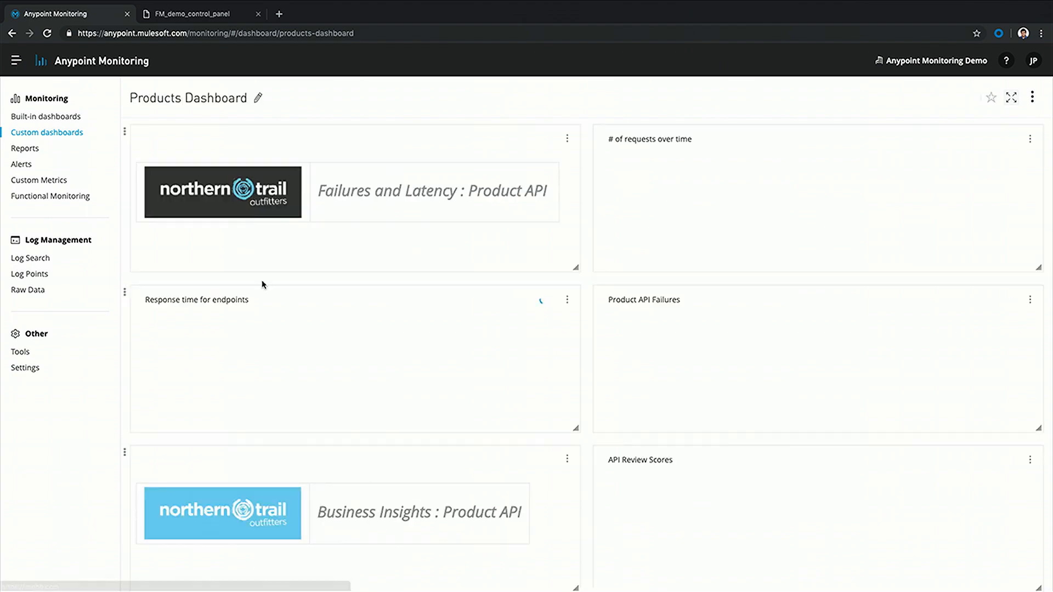
{"action": "scroll", "coordinate": [274, 307], "scroll_direction": "down", "scroll_amount": 1}
{"action": "scroll", "coordinate": [289, 337], "scroll_direction": "up", "scroll_amount": 1}
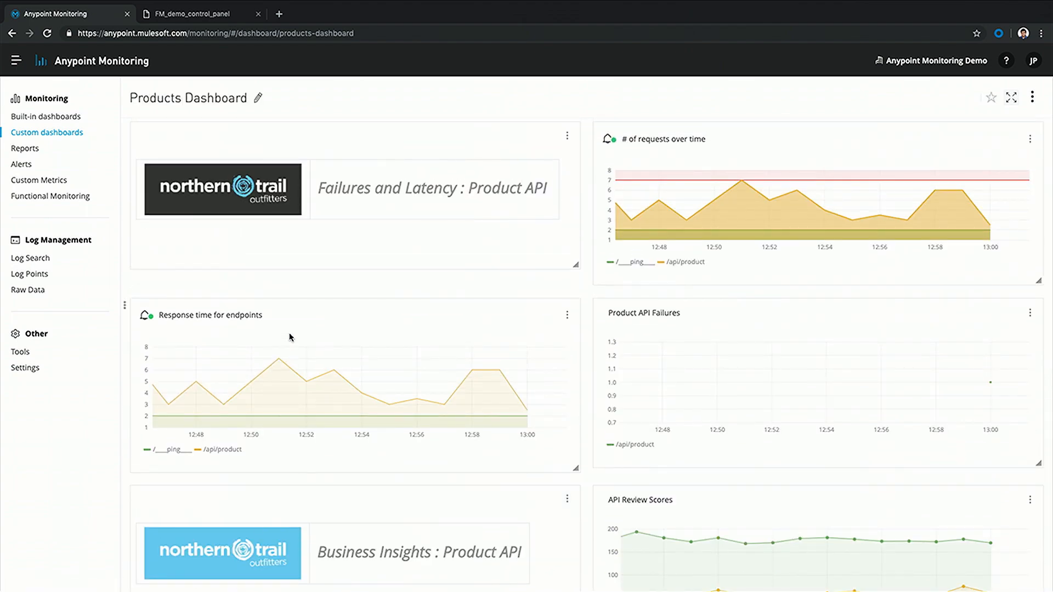
{"action": "scroll", "coordinate": [291, 337], "scroll_direction": "down", "scroll_amount": 1}
{"action": "scroll", "coordinate": [291, 337], "scroll_direction": "up", "scroll_amount": 1}
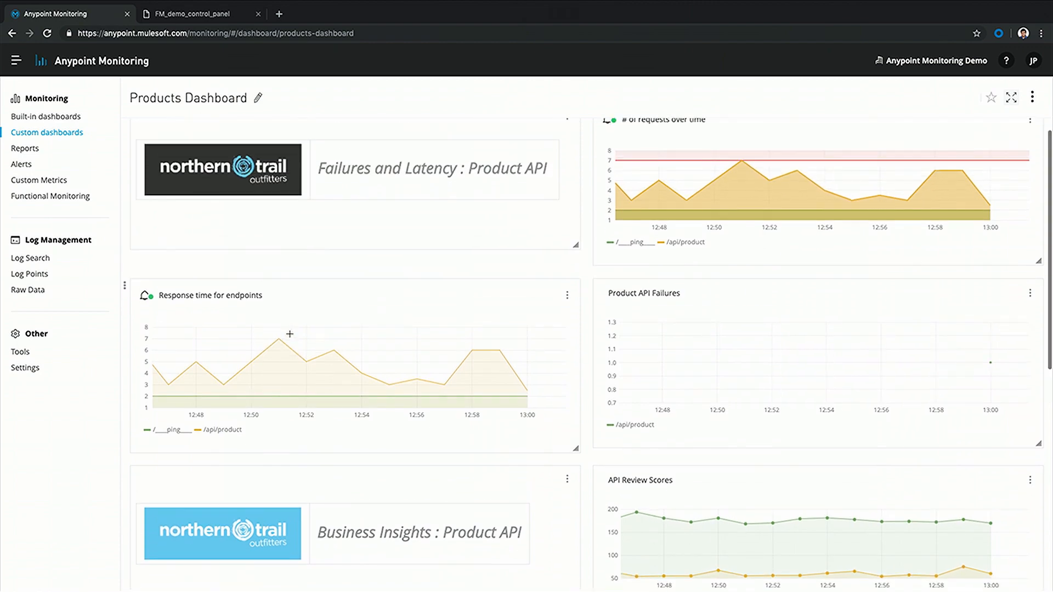
{"action": "scroll", "coordinate": [400, 281], "scroll_direction": "down", "scroll_amount": 5}
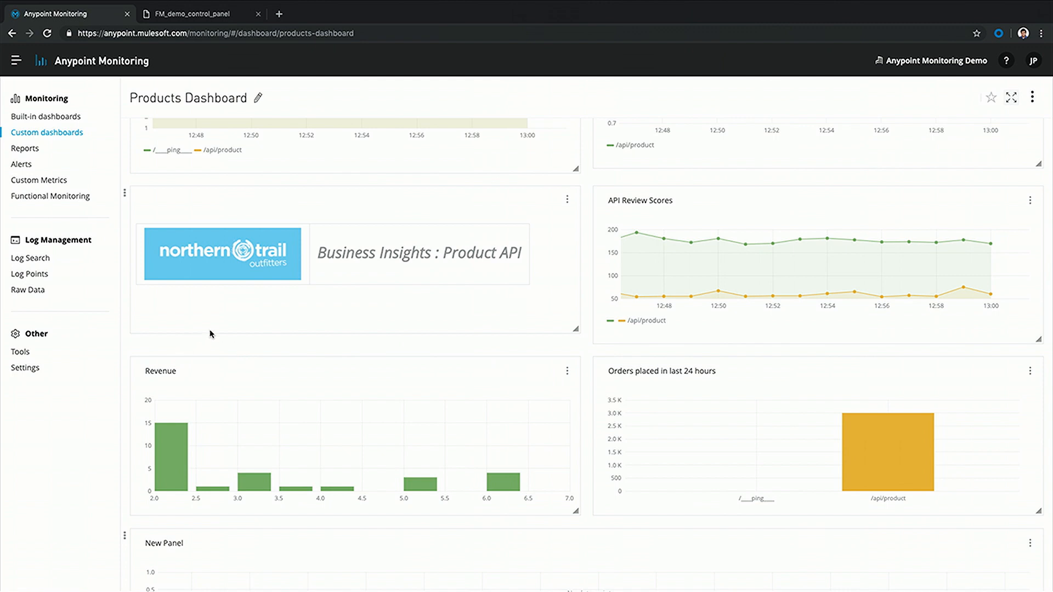
{"action": "scroll", "coordinate": [210, 334], "scroll_direction": "up", "scroll_amount": 3}
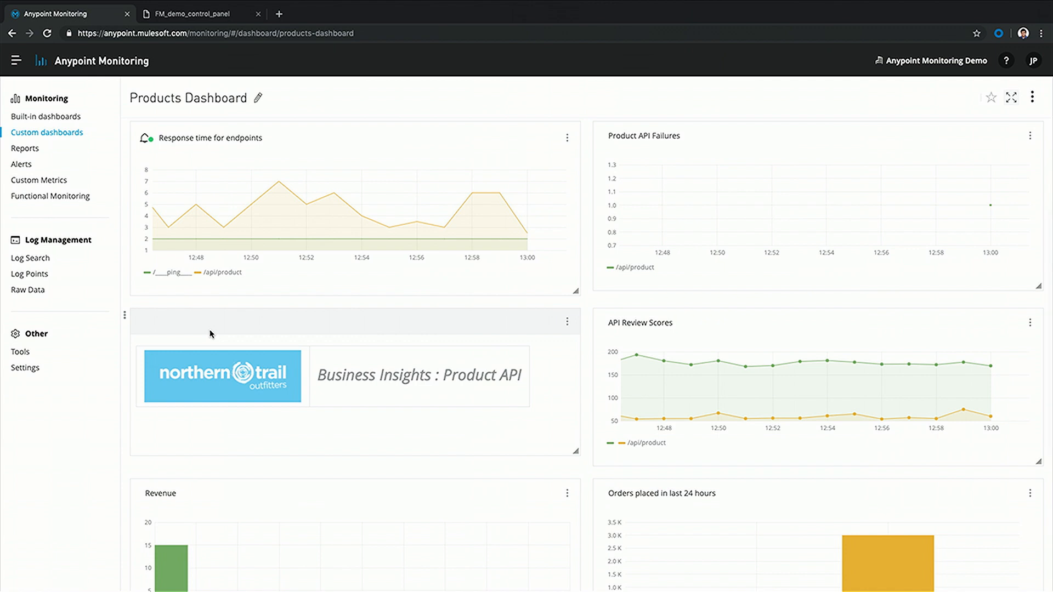
{"action": "scroll", "coordinate": [210, 333], "scroll_direction": "up", "scroll_amount": 2}
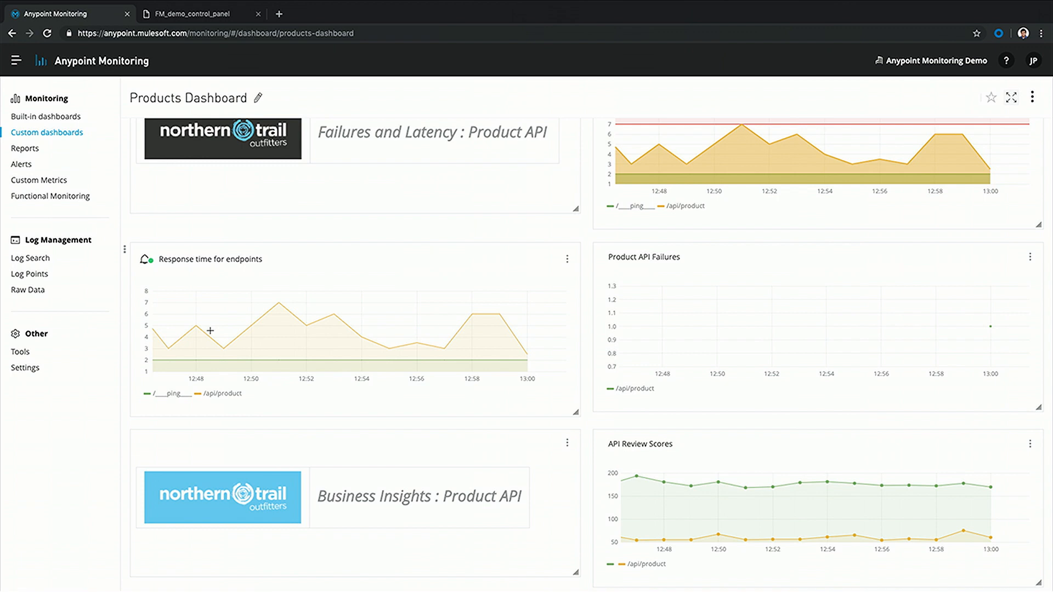
{"action": "scroll", "coordinate": [486, 400], "scroll_direction": "down", "scroll_amount": 1}
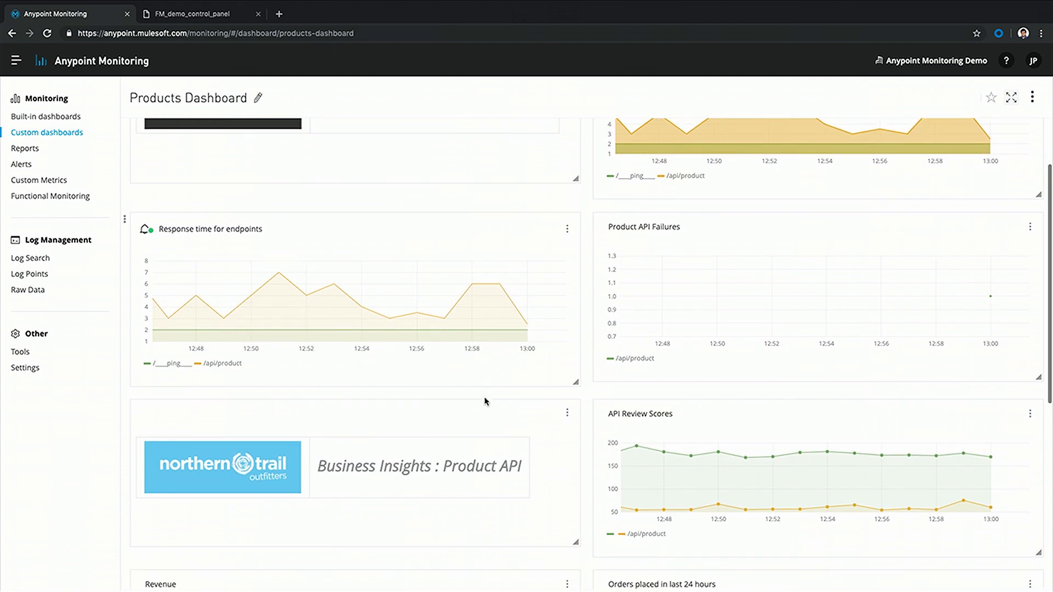
{"action": "scroll", "coordinate": [322, 475], "scroll_direction": "down", "scroll_amount": 3}
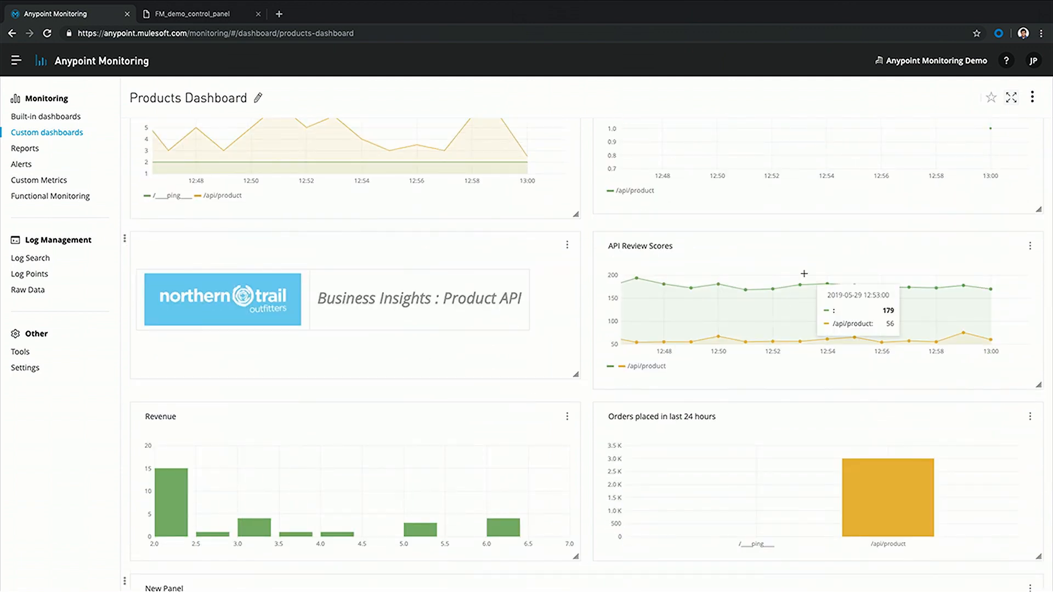
{"action": "scroll", "coordinate": [725, 478], "scroll_direction": "up", "scroll_amount": 5}
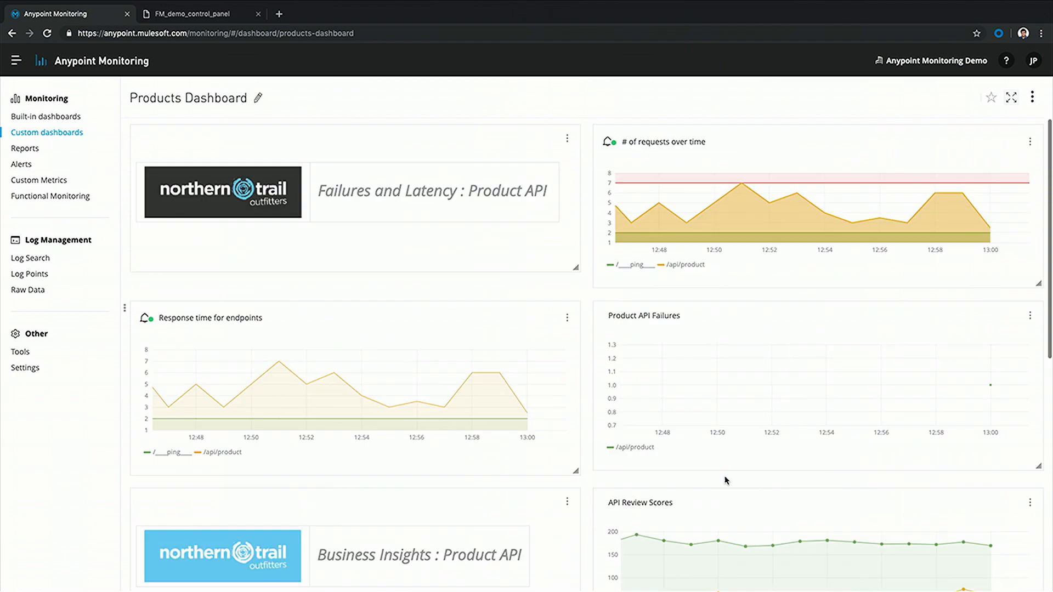
Check the # of requests over time alert (above 7), then discard changes for Functional Monitoring
{"action": "left_click", "coordinate": [1030, 142]}
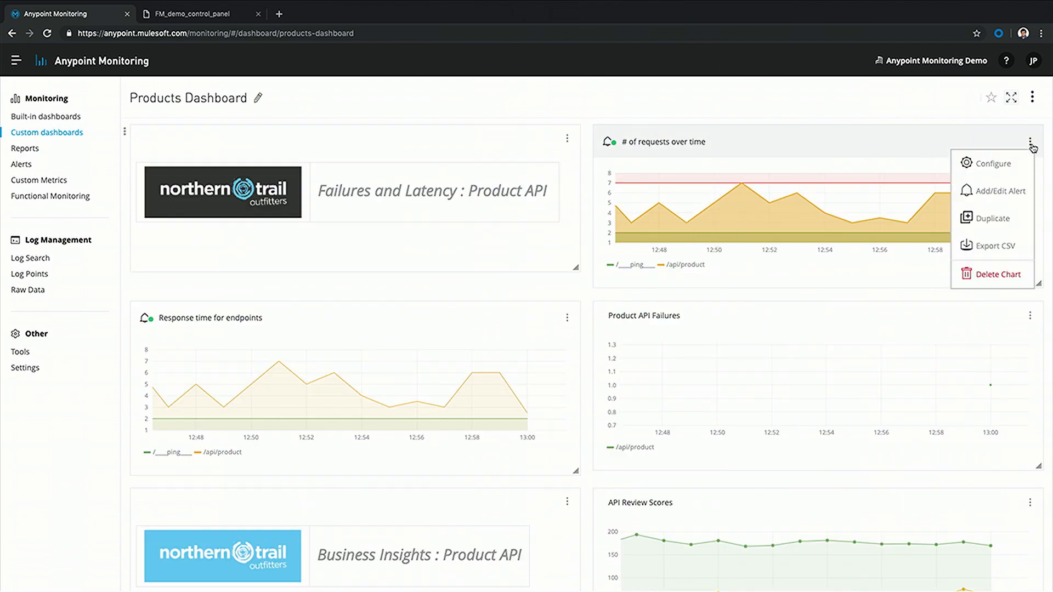
{"action": "left_click", "coordinate": [1009, 169]}
{"action": "scroll", "coordinate": [322, 322], "scroll_direction": "down", "scroll_amount": 1}
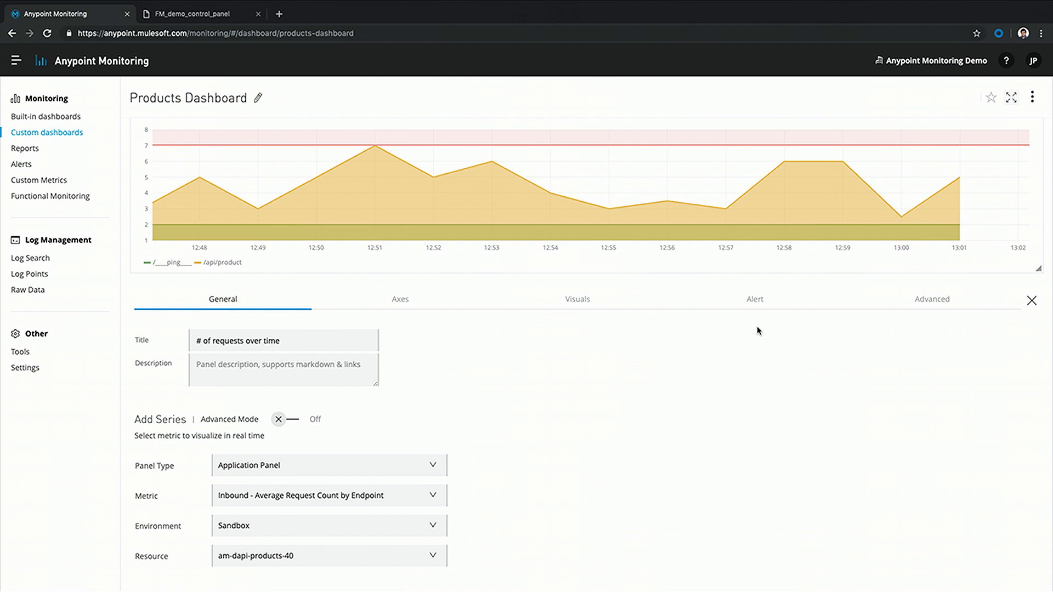
{"action": "left_click", "coordinate": [756, 302]}
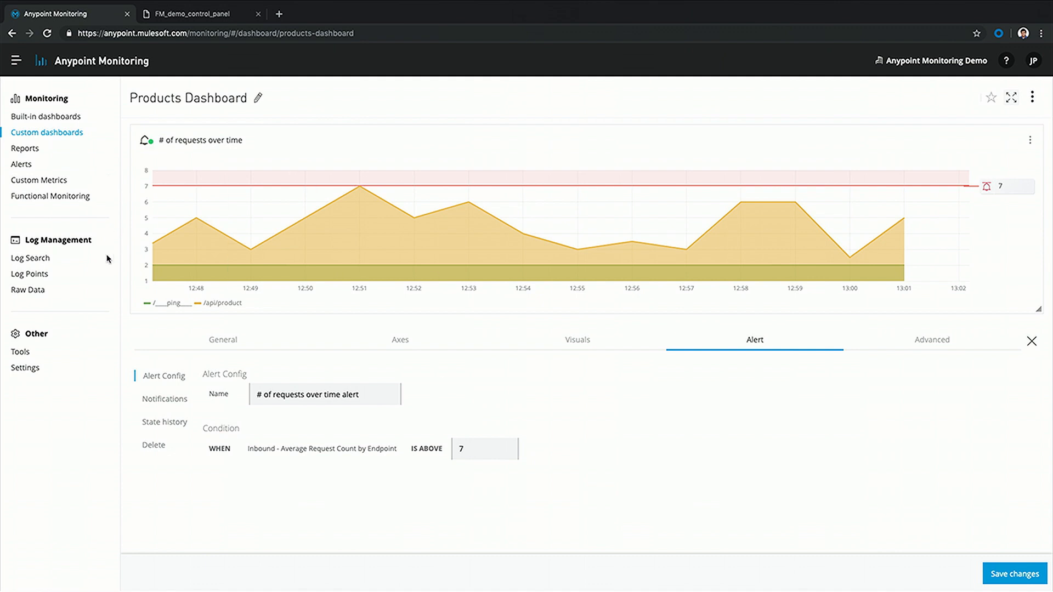
{"action": "left_click", "coordinate": [50, 198]}
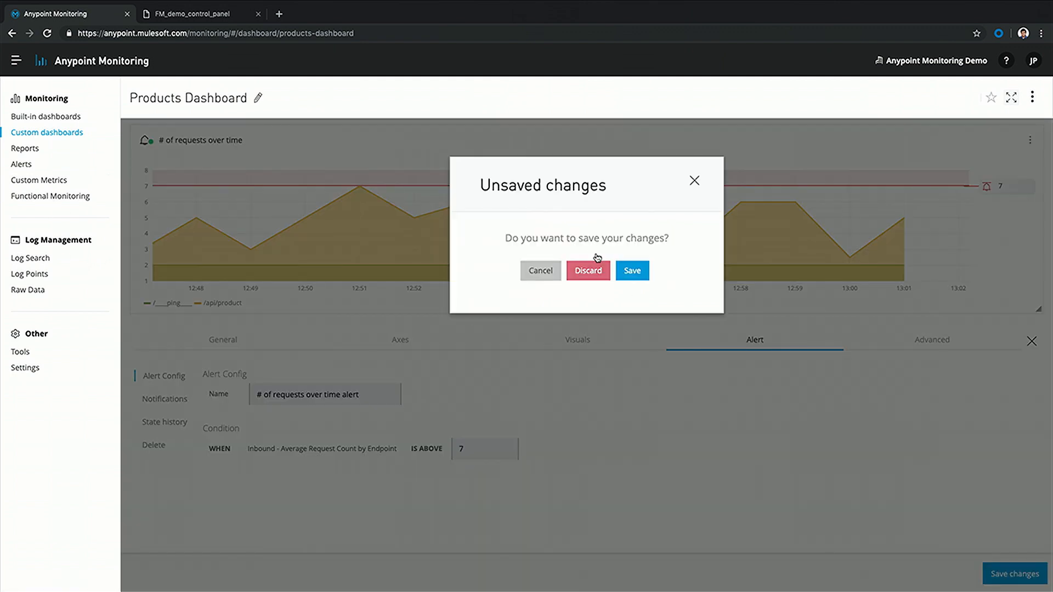
{"action": "left_click", "coordinate": [588, 269]}
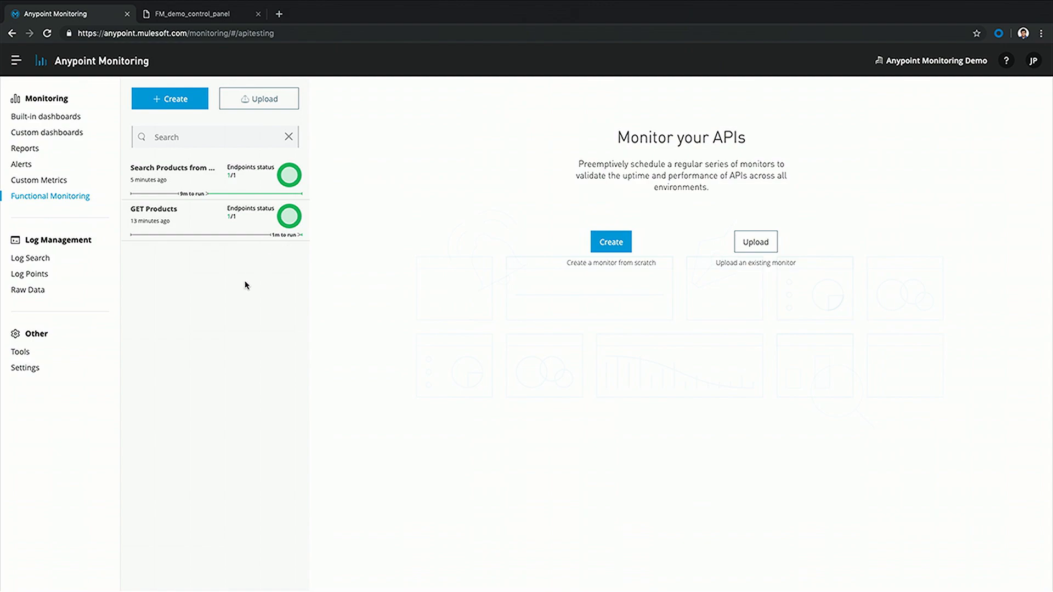
Switch away from the Anypoint Monitoring space to the adjacent desktop
{"action": "key", "text": "ctrl+Left"}
{"action": "key", "text": "ctrl+Left"}
Advance the PowerPoint slideshow to the NTO Business critical API failing slide
{"action": "key", "text": "ctrl+Up"}
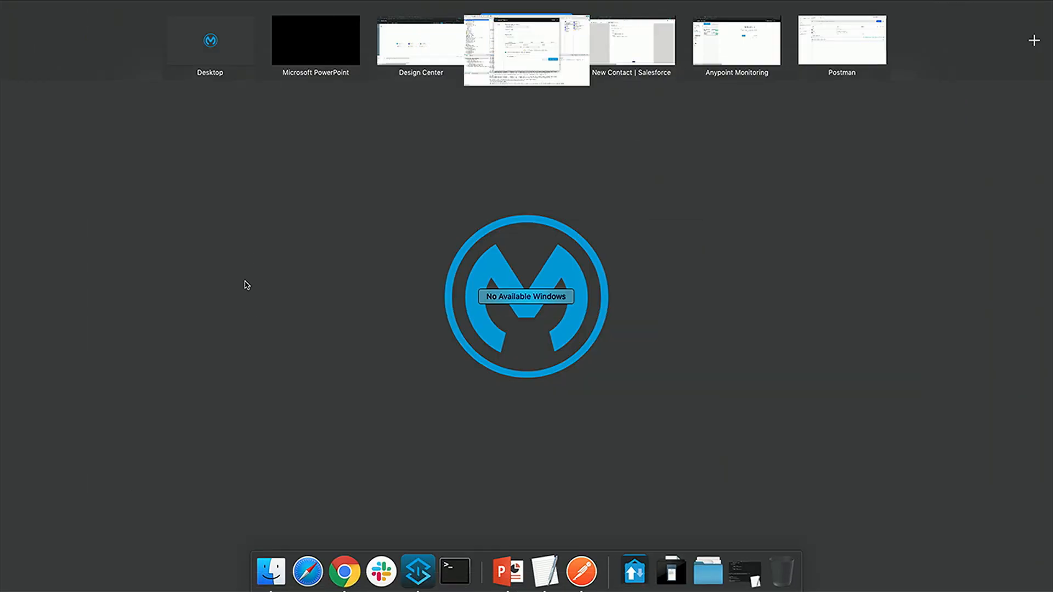
{"action": "left_click", "coordinate": [299, 55]}
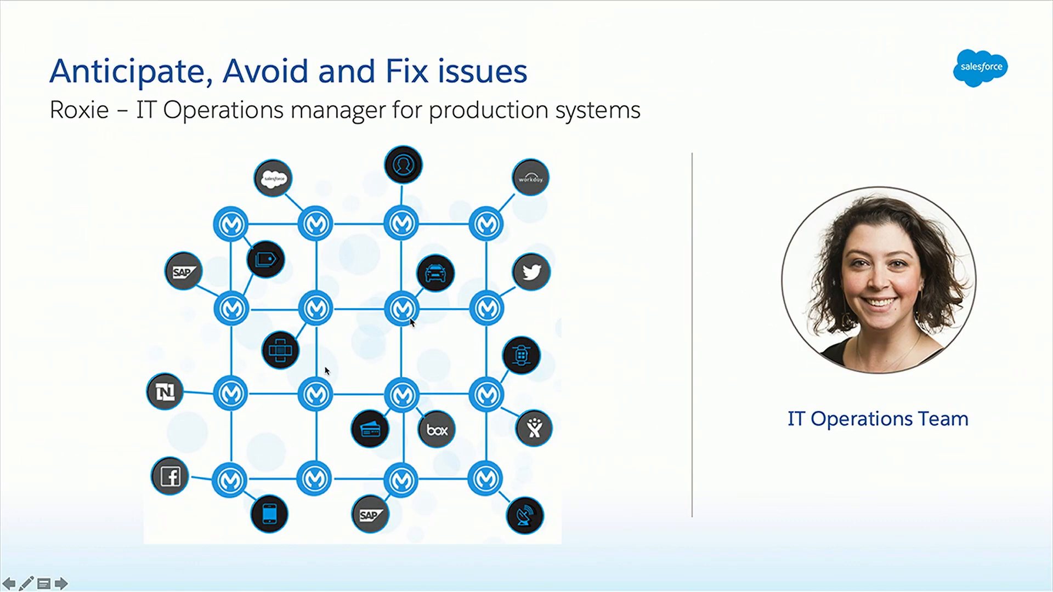
{"action": "left_click", "coordinate": [324, 368]}
{"action": "left_click", "coordinate": [324, 371]}
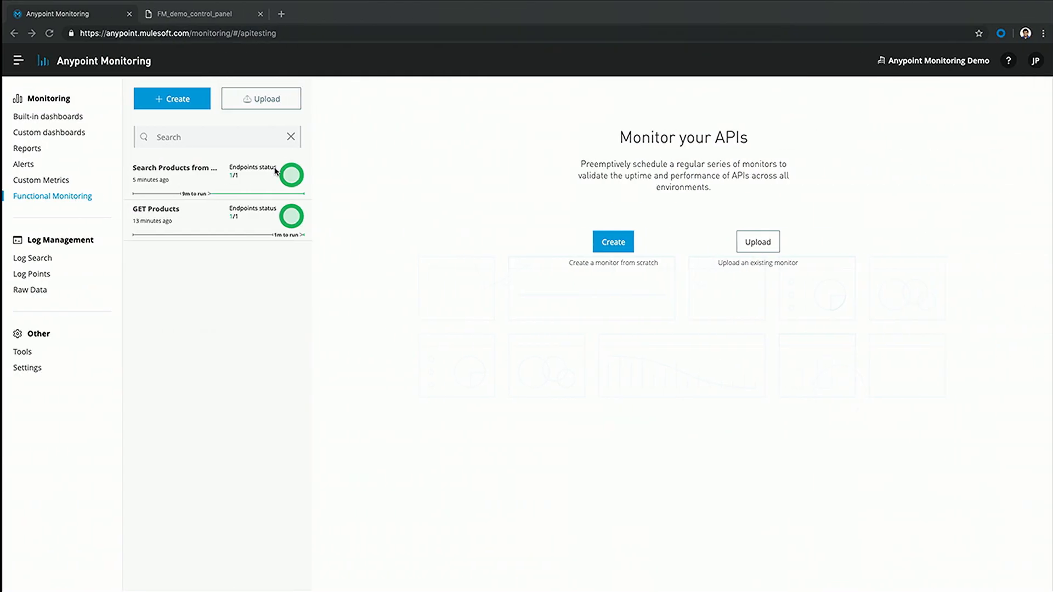
{"action": "left_click", "coordinate": [12, 59]}
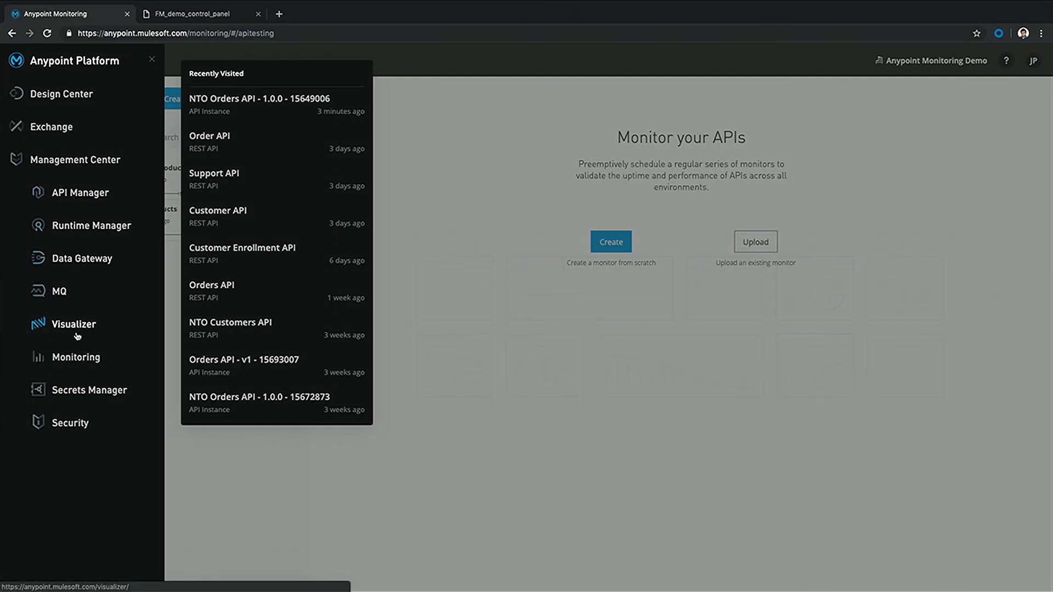
Open Anypoint Visualizer and switch to the Connect19 saved view
{"action": "left_click", "coordinate": [76, 332]}
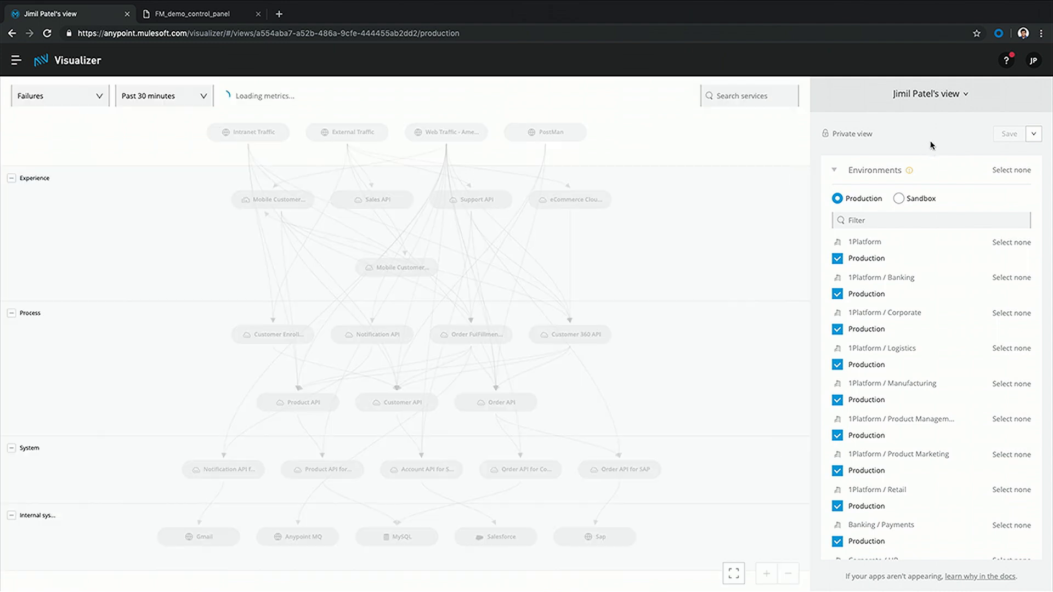
{"action": "left_click", "coordinate": [935, 95]}
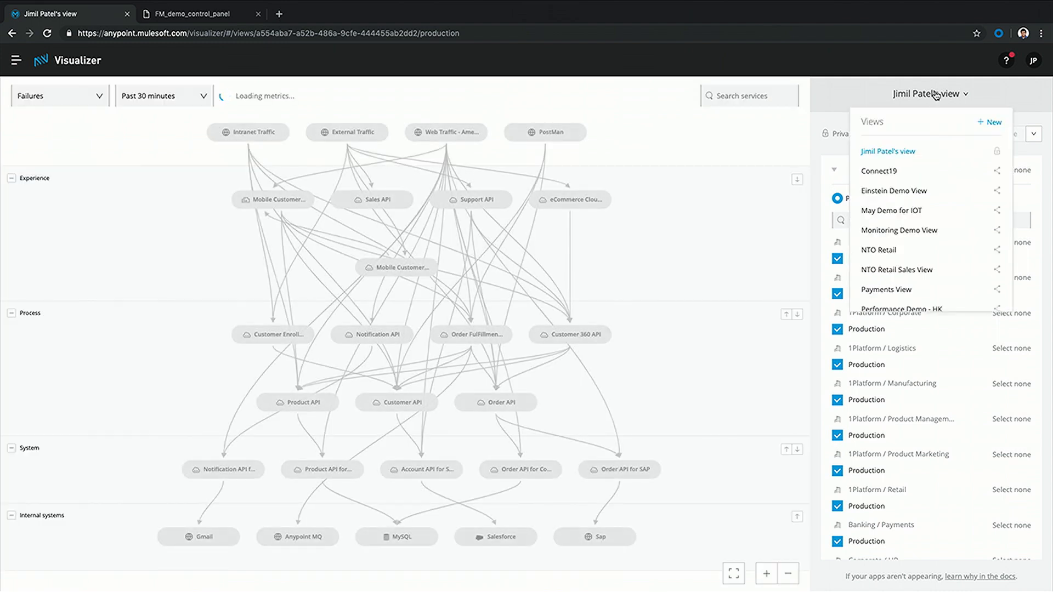
{"action": "scroll", "coordinate": [909, 221], "scroll_direction": "down", "scroll_amount": 3}
{"action": "scroll", "coordinate": [908, 222], "scroll_direction": "down", "scroll_amount": 1}
{"action": "scroll", "coordinate": [908, 222], "scroll_direction": "up", "scroll_amount": 4}
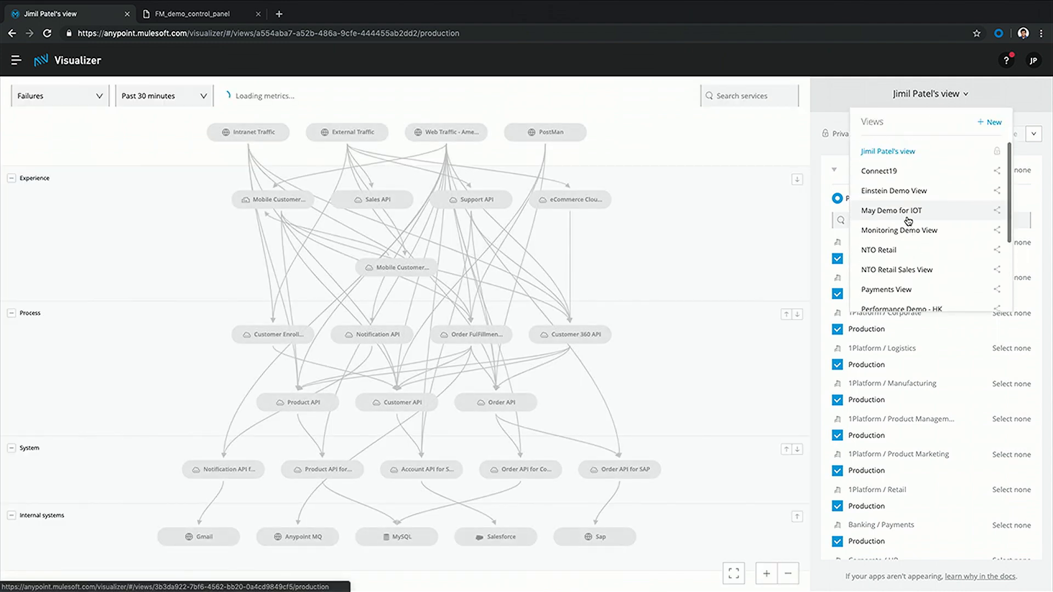
{"action": "left_click", "coordinate": [894, 177]}
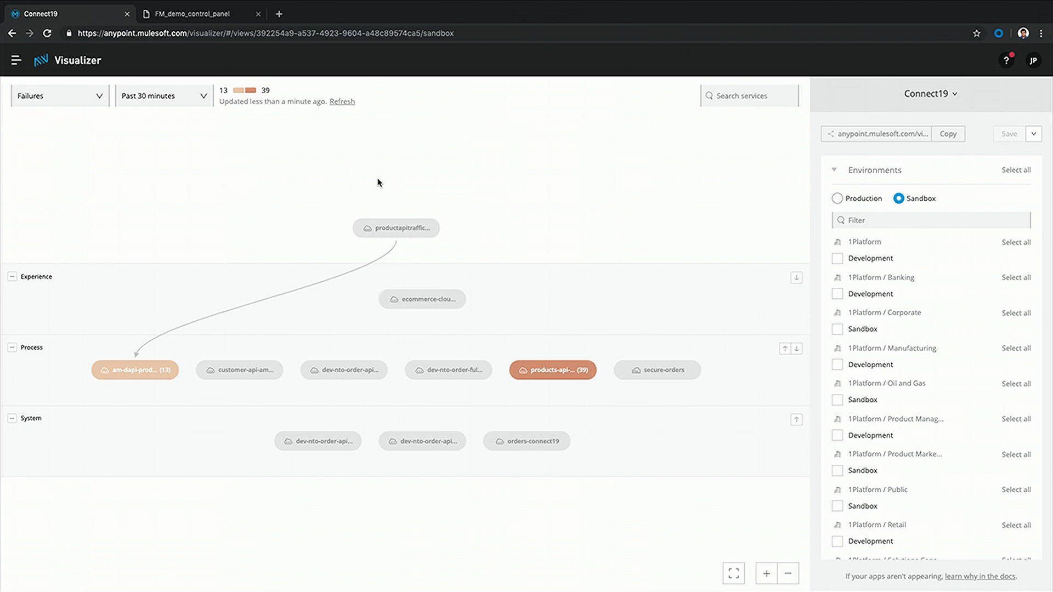
Inspect am-dapi-products-40 with 13 failures and open its monitoring dashboard
{"action": "left_click", "coordinate": [360, 369]}
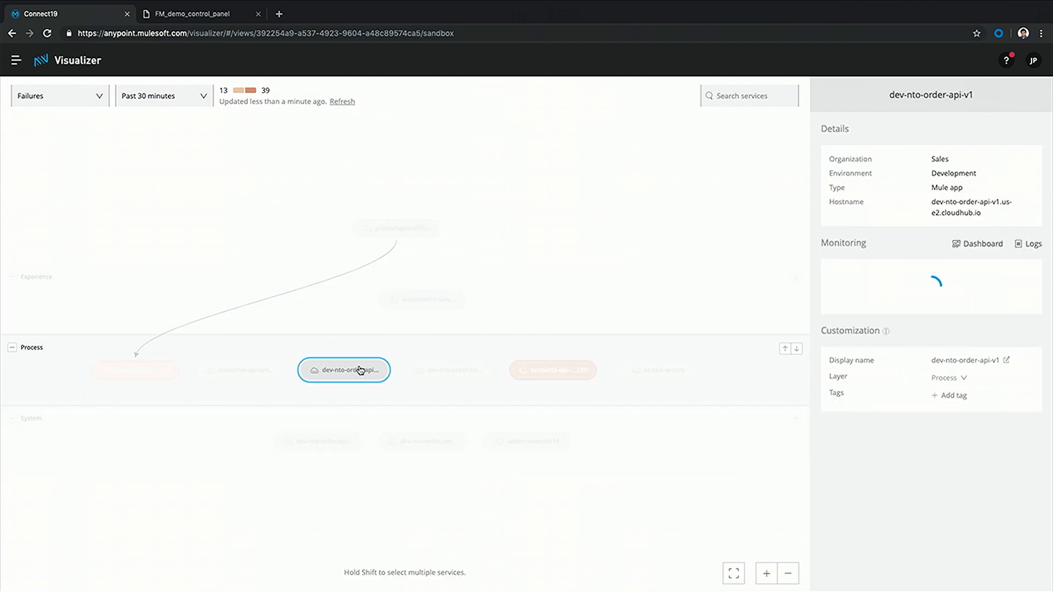
{"action": "left_click", "coordinate": [143, 379]}
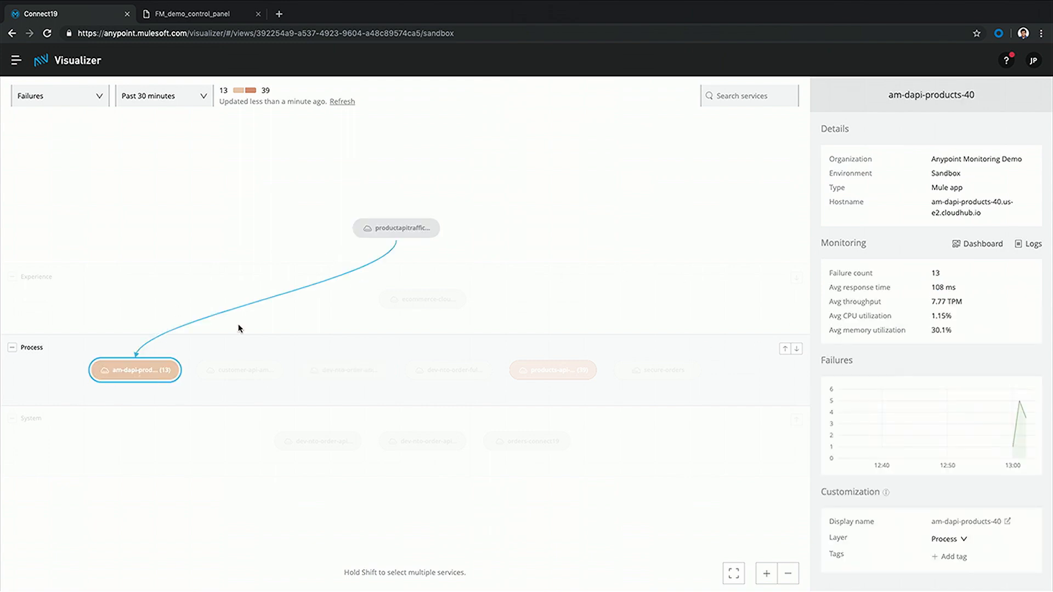
{"action": "left_click", "coordinate": [977, 247]}
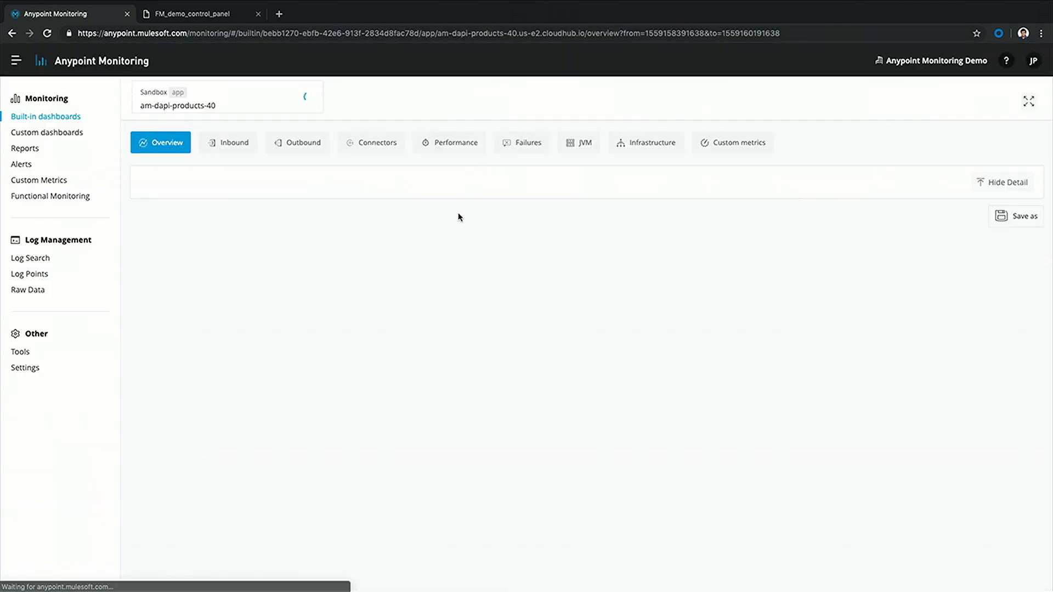
Zoom the am-dapi-products-40 Overview charts to roughly 12:59–13:01
{"action": "scroll", "coordinate": [386, 337], "scroll_direction": "down", "scroll_amount": 1}
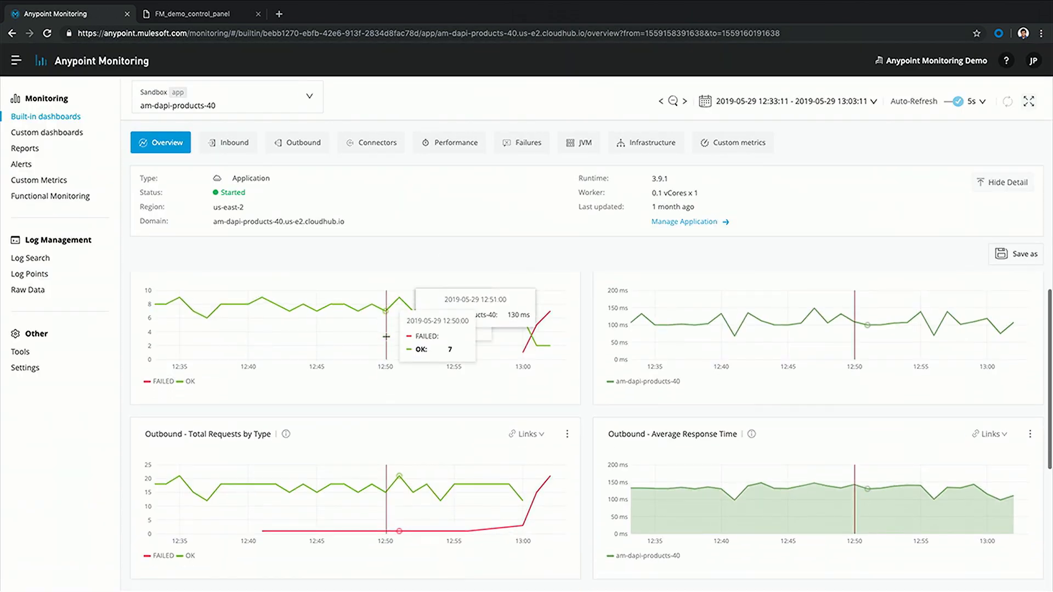
{"action": "left_click_drag", "start_coordinate": [512, 332], "coordinate": [546, 335]}
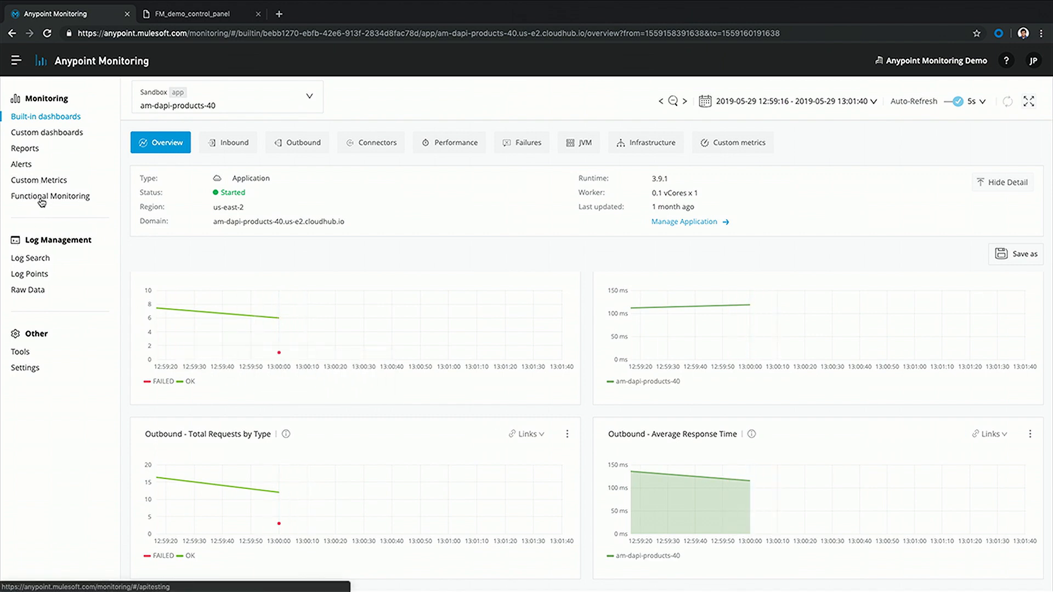
Filter Log Search to ERROR entries from am-dapi-products-40 and expand the first one
{"action": "left_click", "coordinate": [33, 261]}
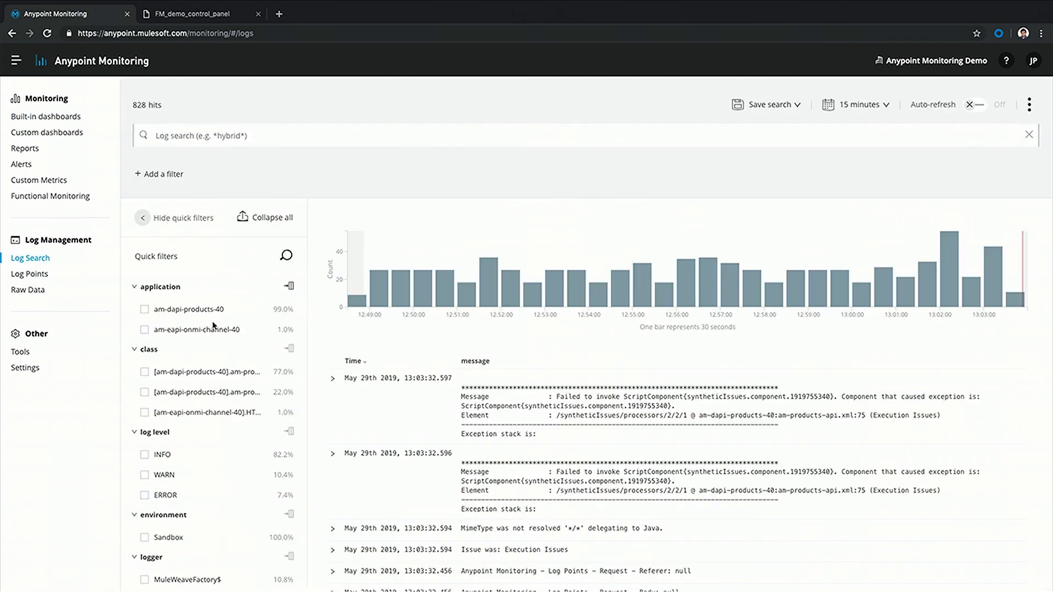
{"action": "left_click", "coordinate": [144, 310]}
{"action": "scroll", "coordinate": [168, 435], "scroll_direction": "down", "scroll_amount": 2}
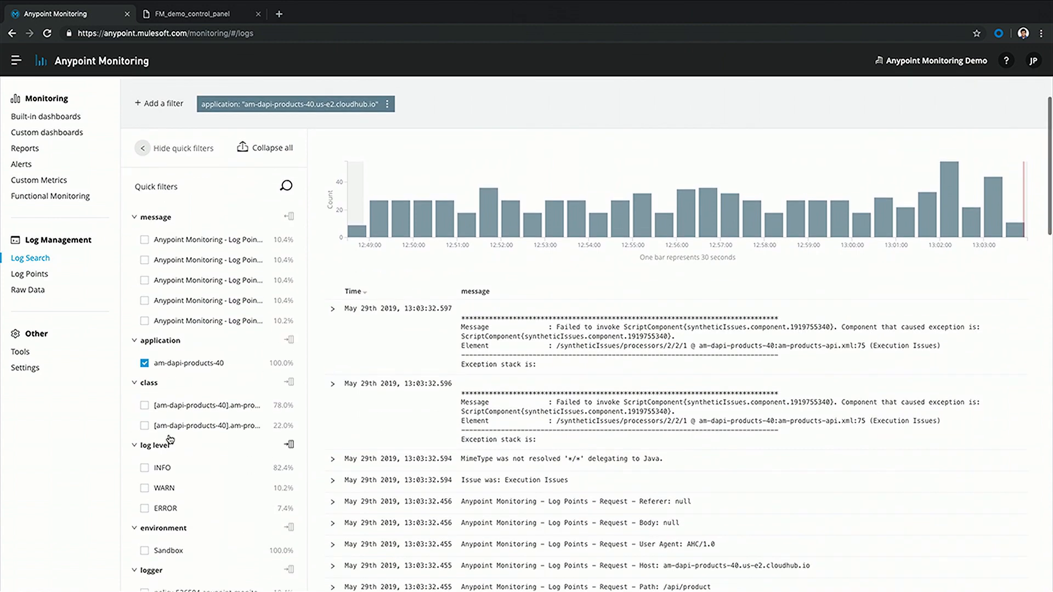
{"action": "left_click", "coordinate": [144, 508]}
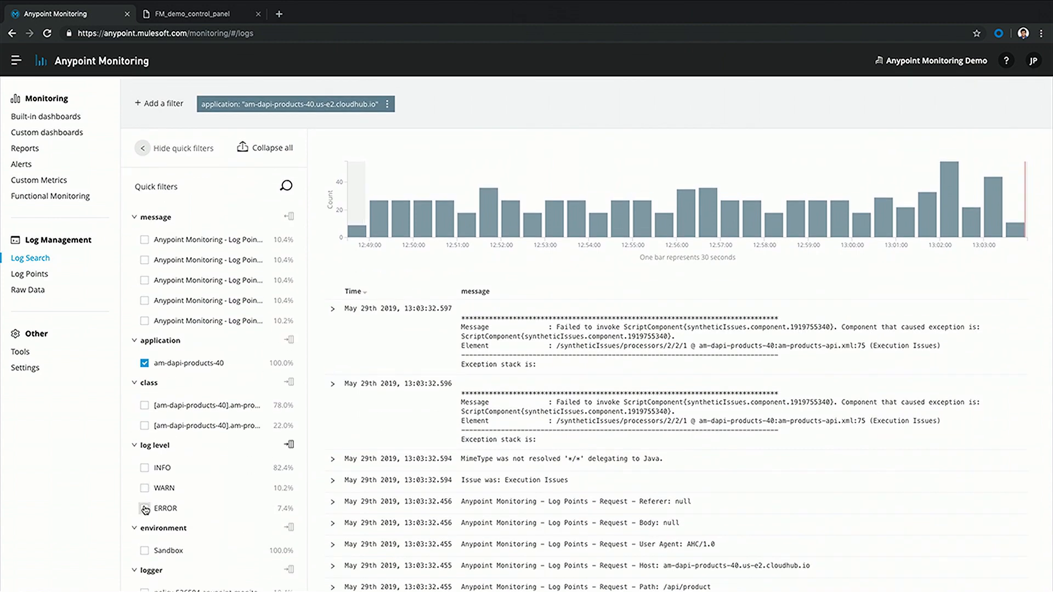
{"action": "left_click", "coordinate": [330, 322]}
{"action": "scroll", "coordinate": [430, 351], "scroll_direction": "down", "scroll_amount": 2}
{"action": "scroll", "coordinate": [430, 352], "scroll_direction": "down", "scroll_amount": 2}
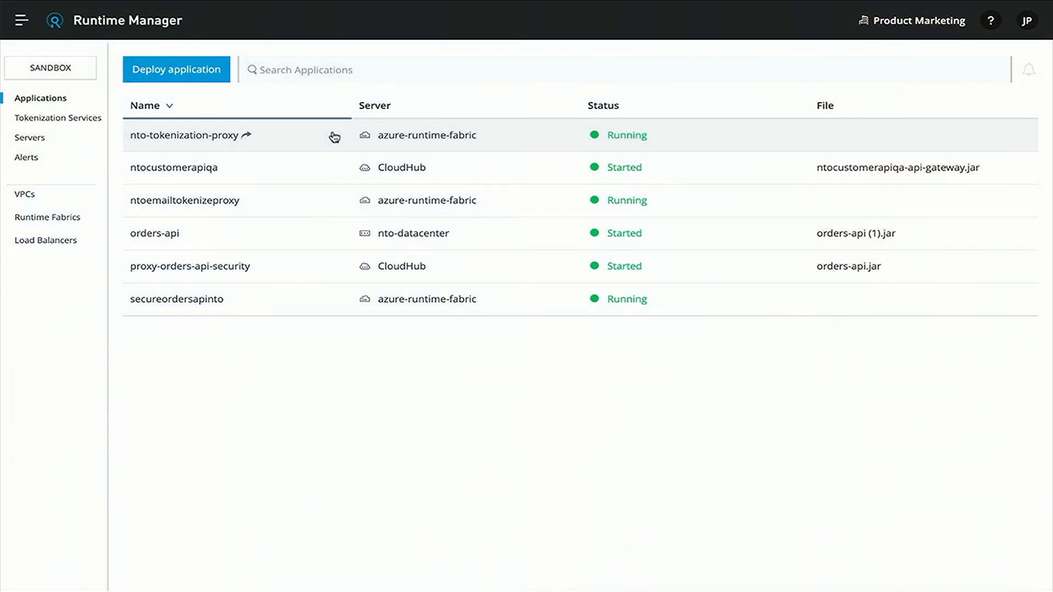
Sort the applications by server, then view orders-api details and select its 'orders-api (1).jar' file name
{"action": "left_click", "coordinate": [390, 104]}
{"action": "left_click", "coordinate": [393, 105]}
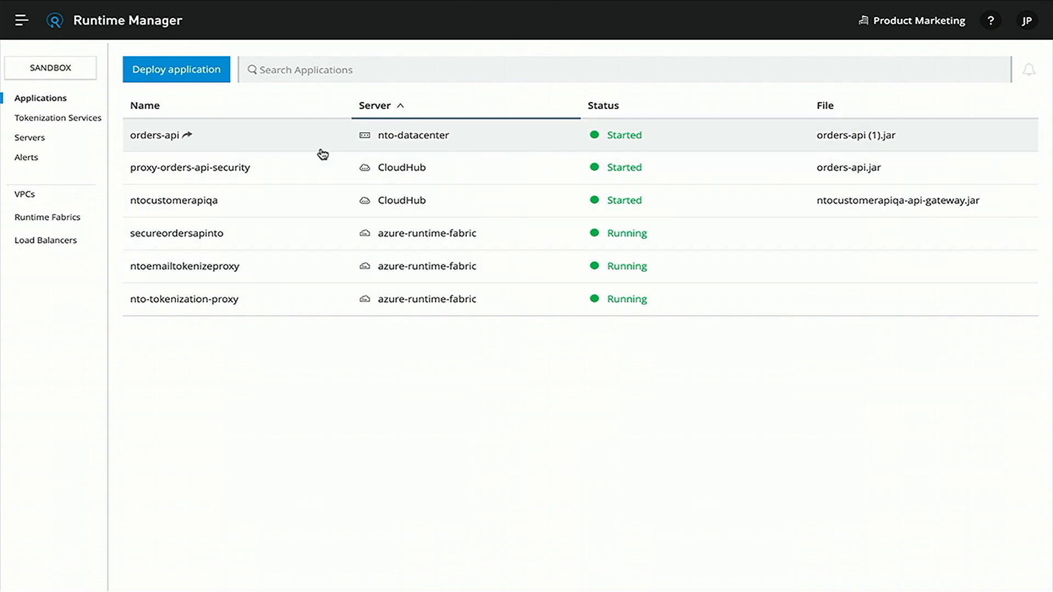
{"action": "left_click", "coordinate": [400, 138]}
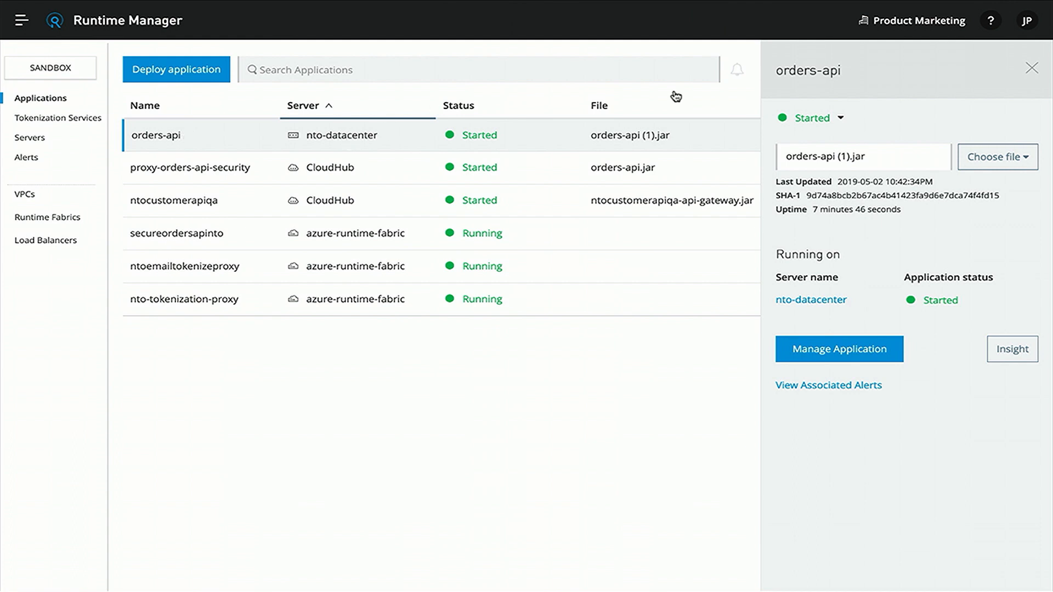
{"action": "triple_click", "coordinate": [807, 157]}
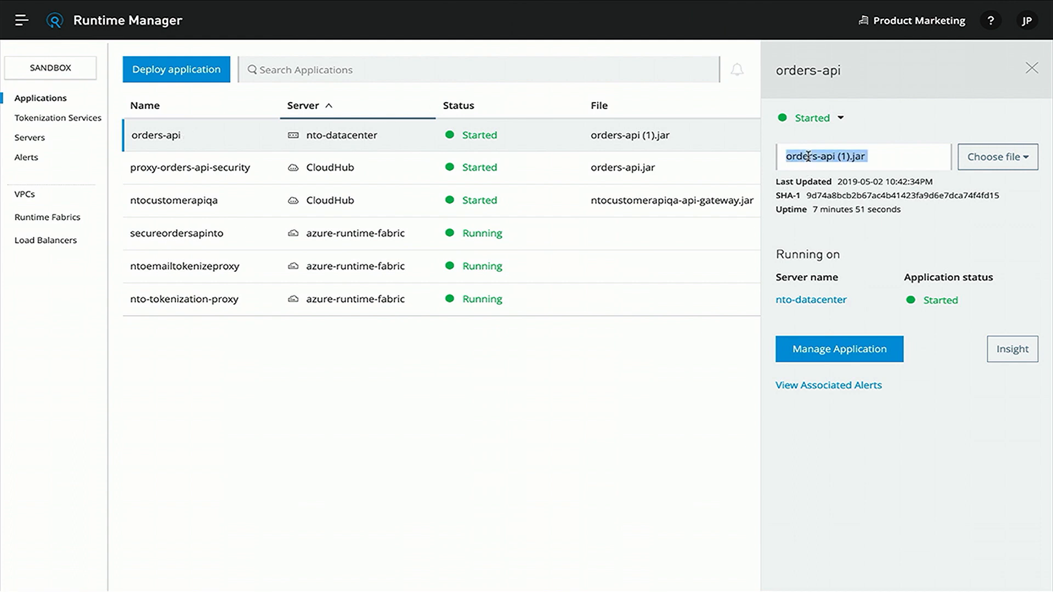
Start a new deployment named azure-orders-api targeting azure-runtime-fabric on runtime 4.1.4
{"action": "left_click", "coordinate": [198, 68]}
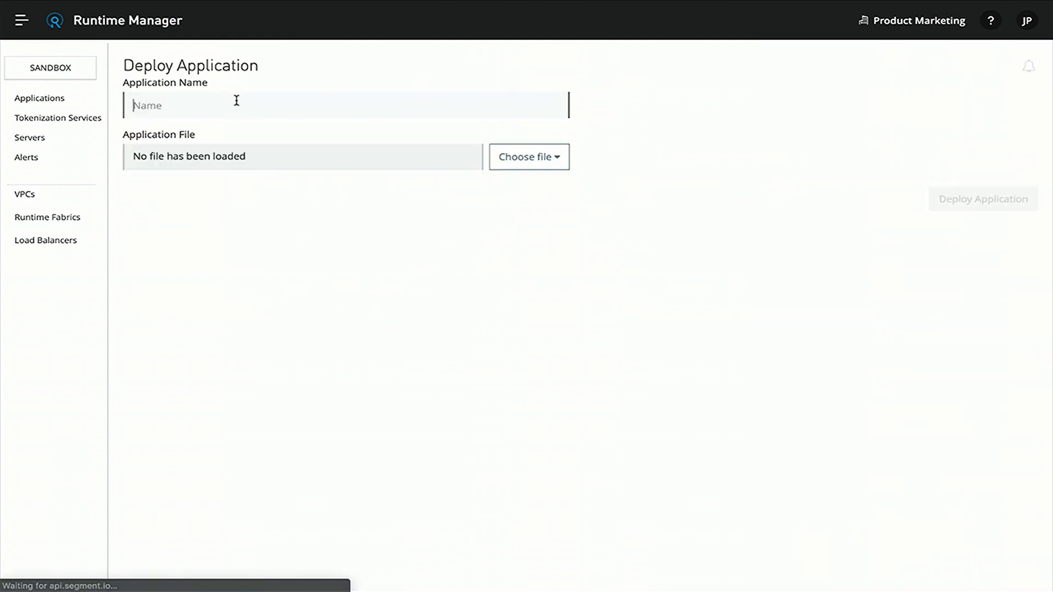
{"action": "type", "text": "a"}
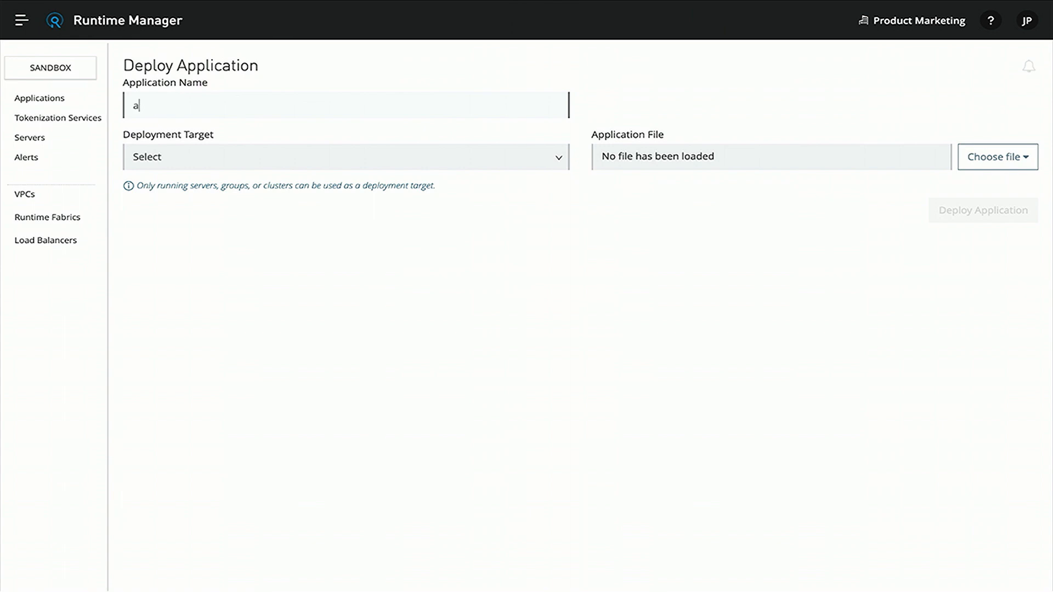
{"action": "type", "text": "zure-orders-api"}
{"action": "left_click", "coordinate": [278, 165]}
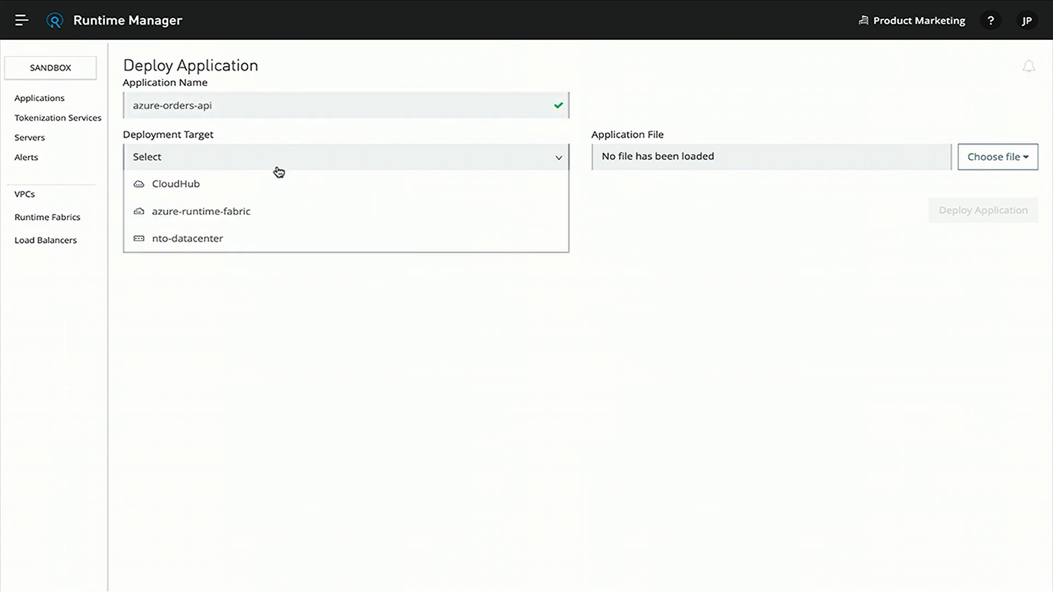
{"action": "left_click", "coordinate": [238, 214]}
{"action": "left_click", "coordinate": [348, 295]}
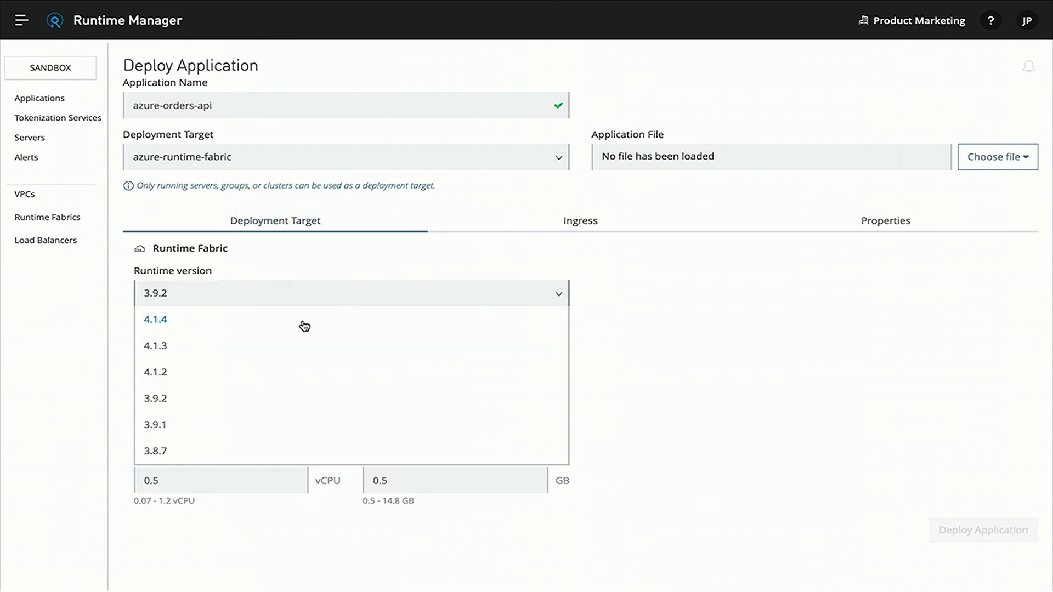
{"action": "left_click", "coordinate": [304, 324]}
Upload orders-api.jar from the Desktop as the application file
{"action": "left_click", "coordinate": [982, 164]}
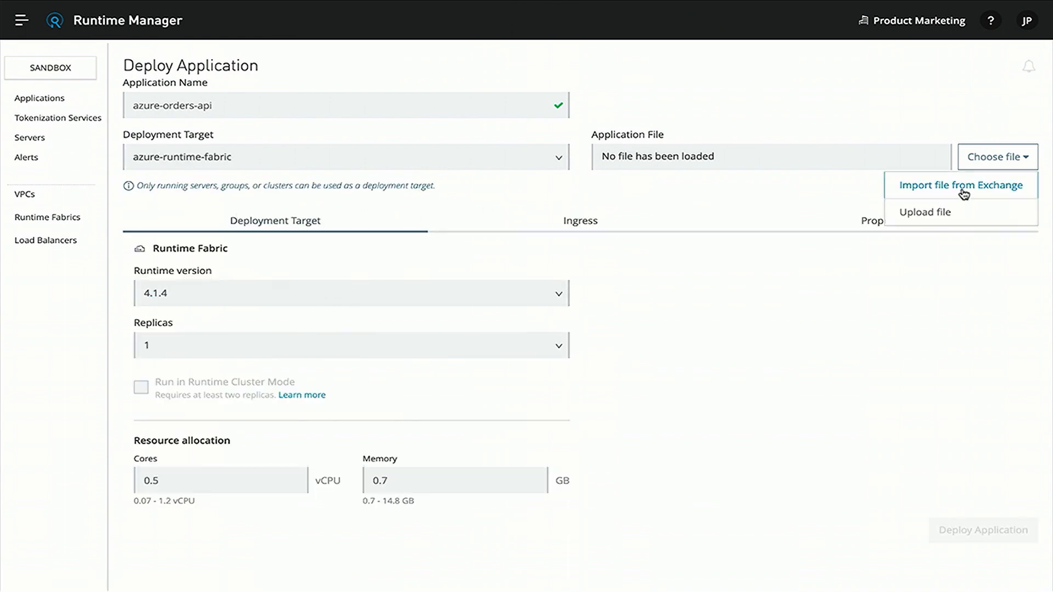
{"action": "left_click", "coordinate": [951, 215]}
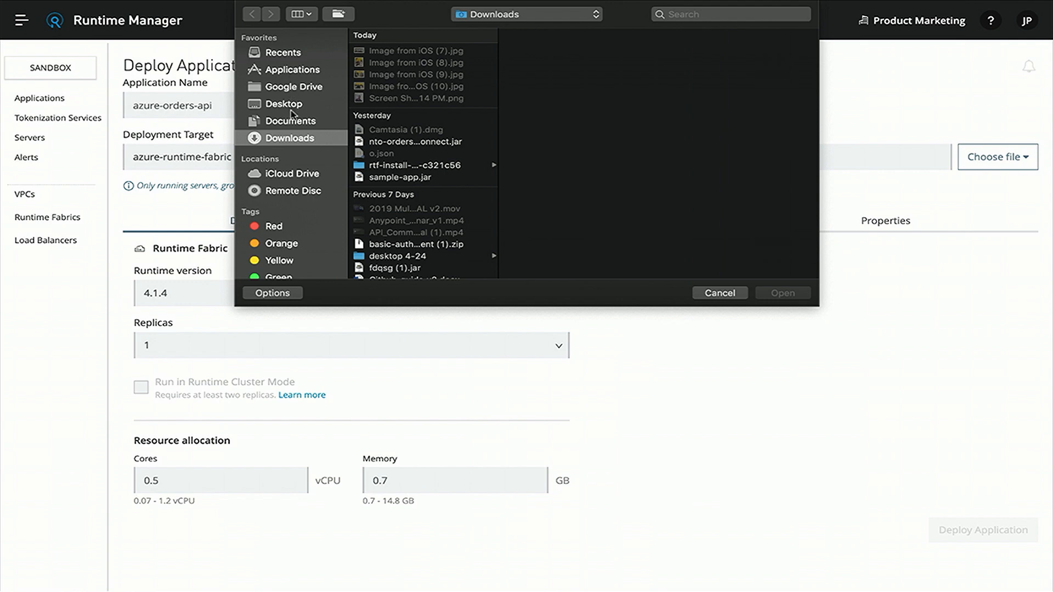
{"action": "left_click", "coordinate": [284, 104]}
{"action": "left_click", "coordinate": [388, 52]}
{"action": "double_click", "coordinate": [387, 51]}
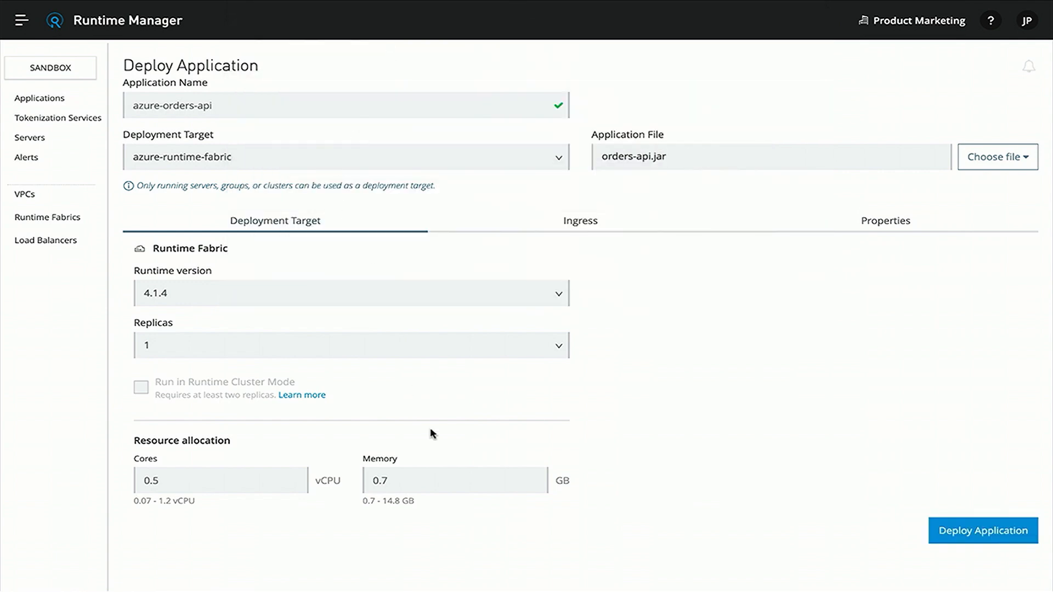
Keep one replica with 0.5 vCPU and 0.7 GB memory, and deploy the application
{"action": "left_click", "coordinate": [293, 358]}
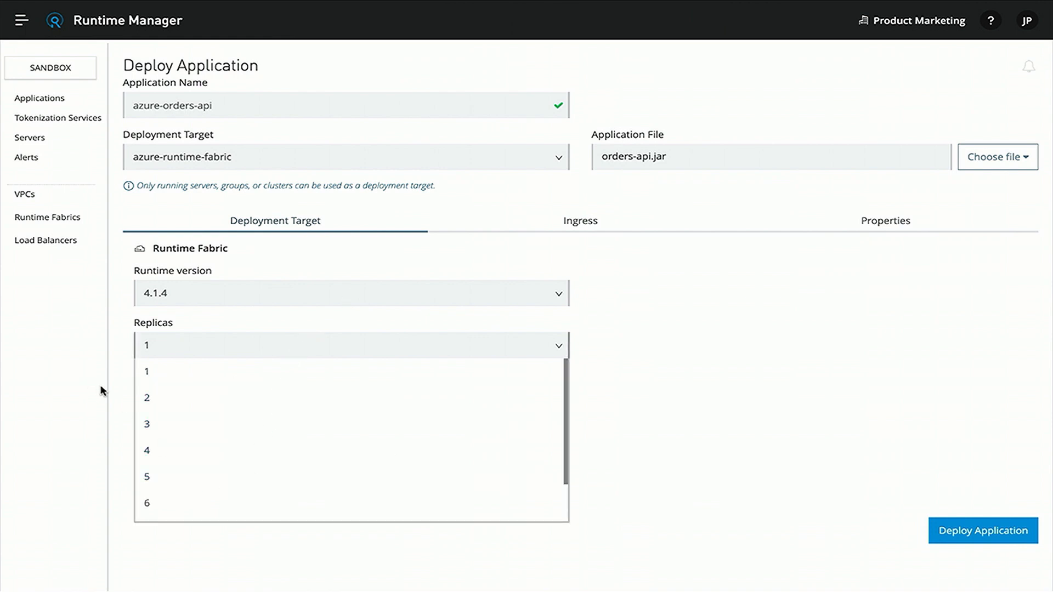
{"action": "left_click", "coordinate": [123, 411]}
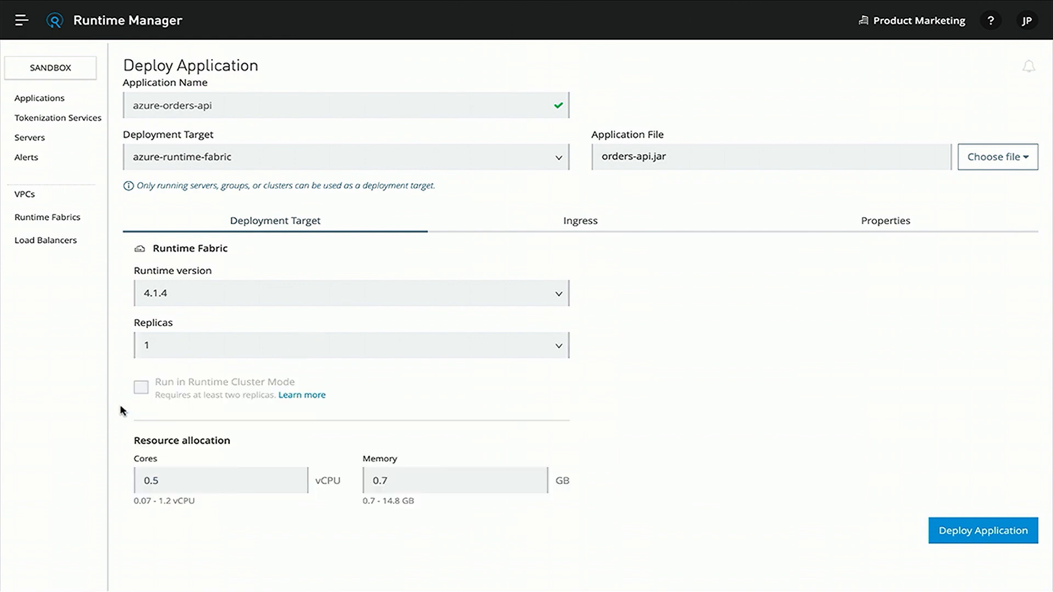
{"action": "left_click", "coordinate": [181, 478]}
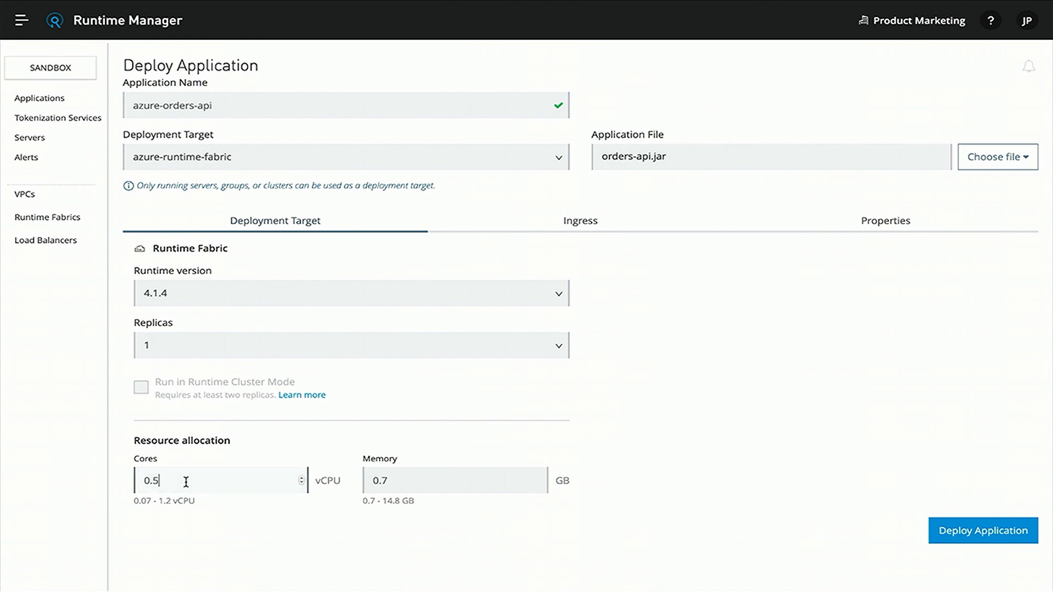
{"action": "left_click", "coordinate": [433, 476]}
{"action": "left_click", "coordinate": [963, 531]}
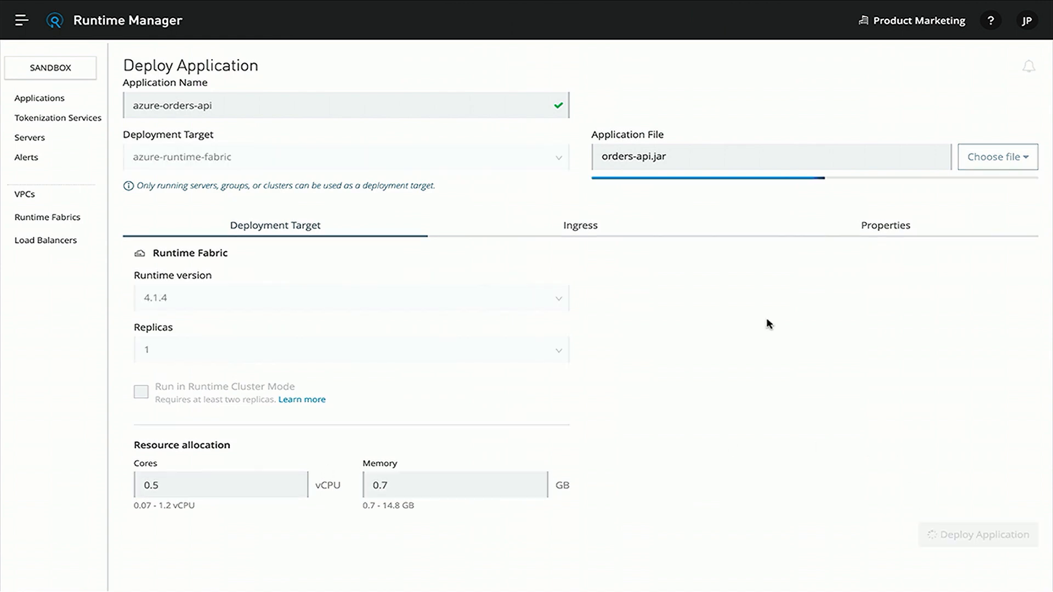